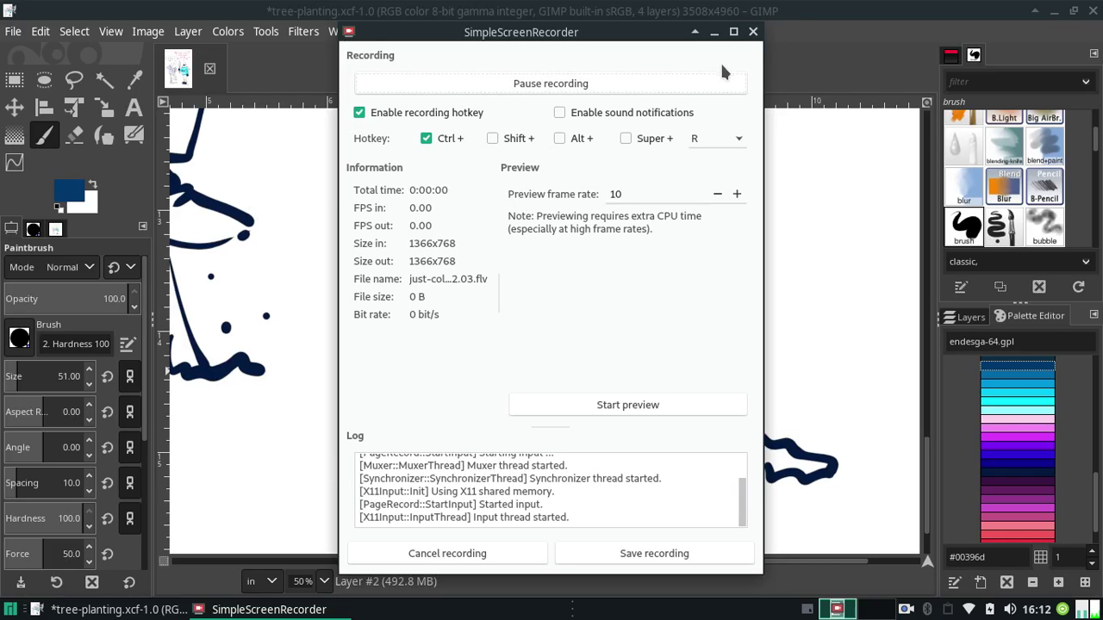
Try a dark purple stroke inside the leg, then undo it
left_click(714, 32)
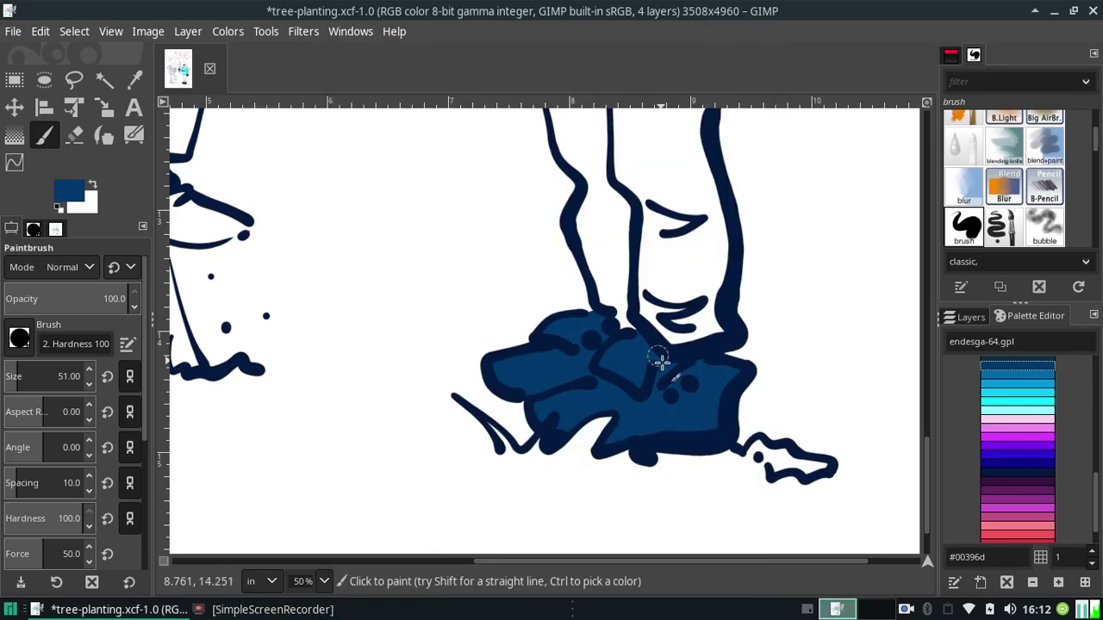
left_click(1016, 484)
mouse_move(659, 246)
left_mouse_down()
mouse_move(645, 302)
mouse_move(645, 288)
mouse_move(668, 292)
mouse_move(652, 308)
mouse_move(669, 328)
mouse_move(698, 326)
mouse_move(677, 305)
mouse_move(698, 239)
mouse_move(712, 262)
left_mouse_up()
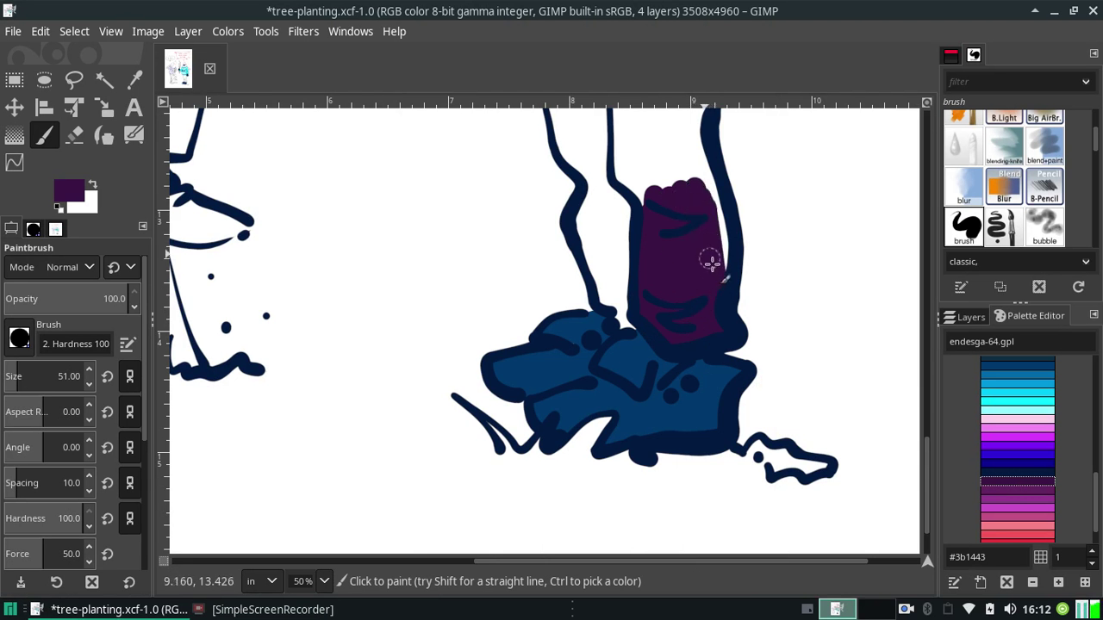
left_click_drag(1093, 492, 1094, 508)
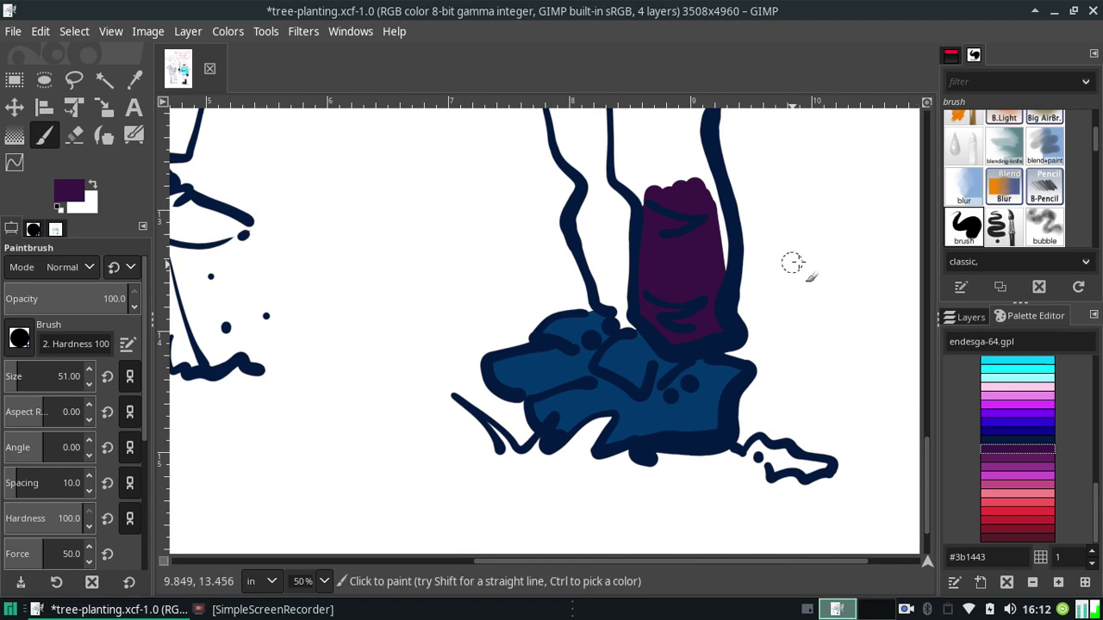
key("ctrl+z")
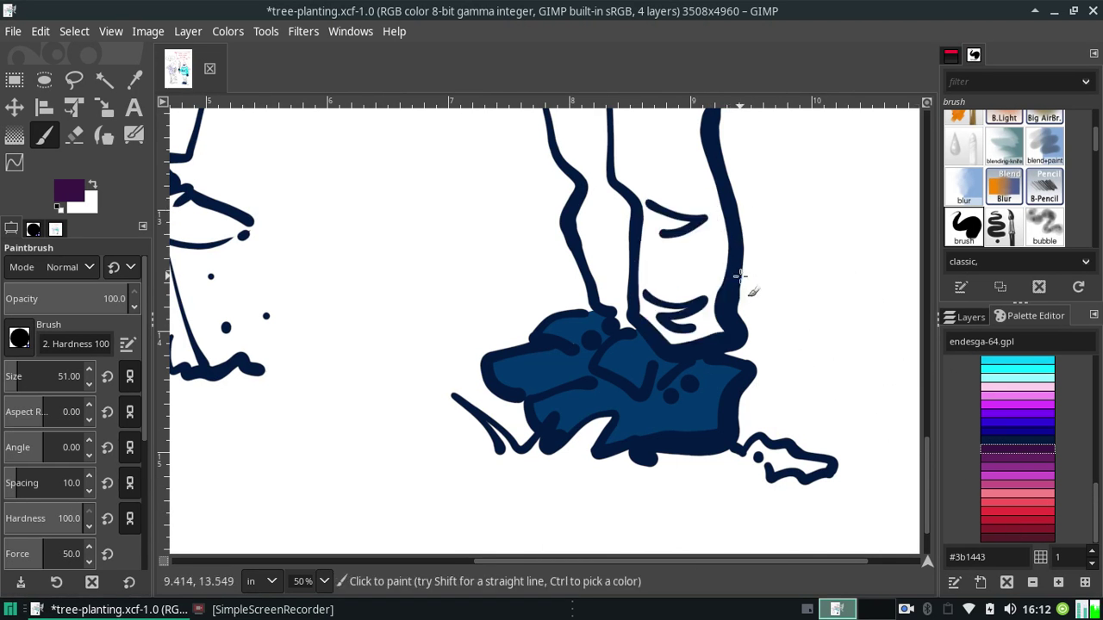
left_click_drag(1096, 477, 1094, 452)
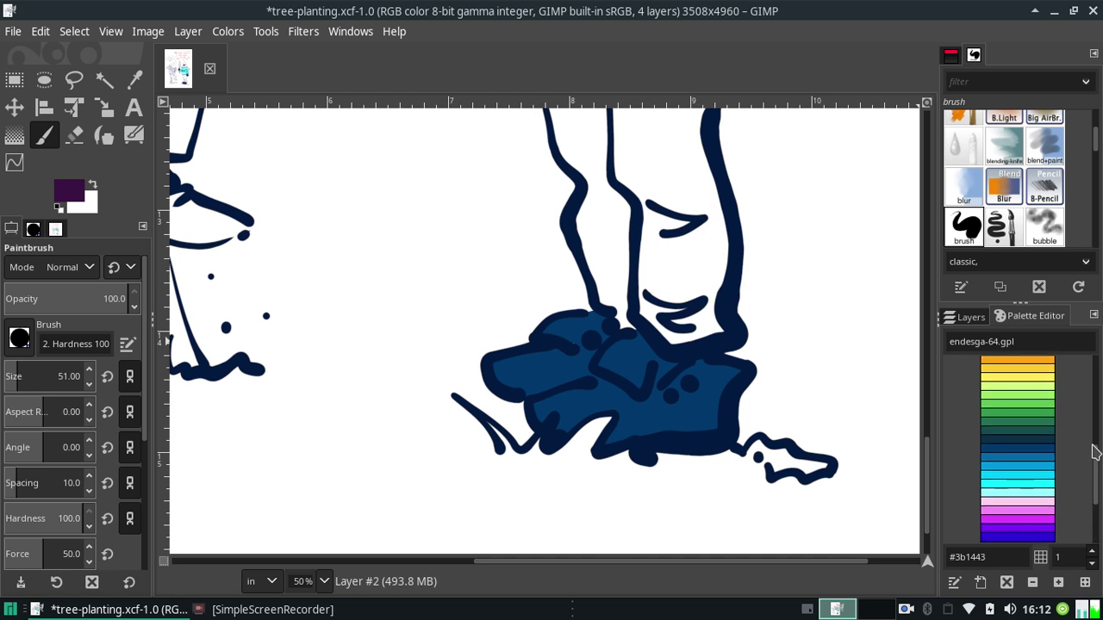
Switch to light green and paint the lower leg and its left side
left_click(1010, 422)
mouse_move(677, 274)
left_mouse_down()
mouse_move(657, 287)
mouse_move(653, 246)
mouse_move(646, 297)
mouse_move(672, 207)
mouse_move(699, 280)
mouse_move(662, 204)
mouse_move(645, 295)
mouse_move(665, 332)
mouse_move(724, 323)
mouse_move(682, 264)
left_mouse_up()
key("ctrl+z")
key("ctrl+z")
key("ctrl+z")
left_click(997, 398)
mouse_move(680, 312)
left_mouse_down()
mouse_move(641, 153)
mouse_move(628, 176)
mouse_move(692, 226)
mouse_move(709, 259)
mouse_move(712, 231)
mouse_move(660, 147)
mouse_move(719, 247)
mouse_move(613, 250)
mouse_move(627, 293)
mouse_move(600, 285)
mouse_move(617, 300)
left_mouse_up()
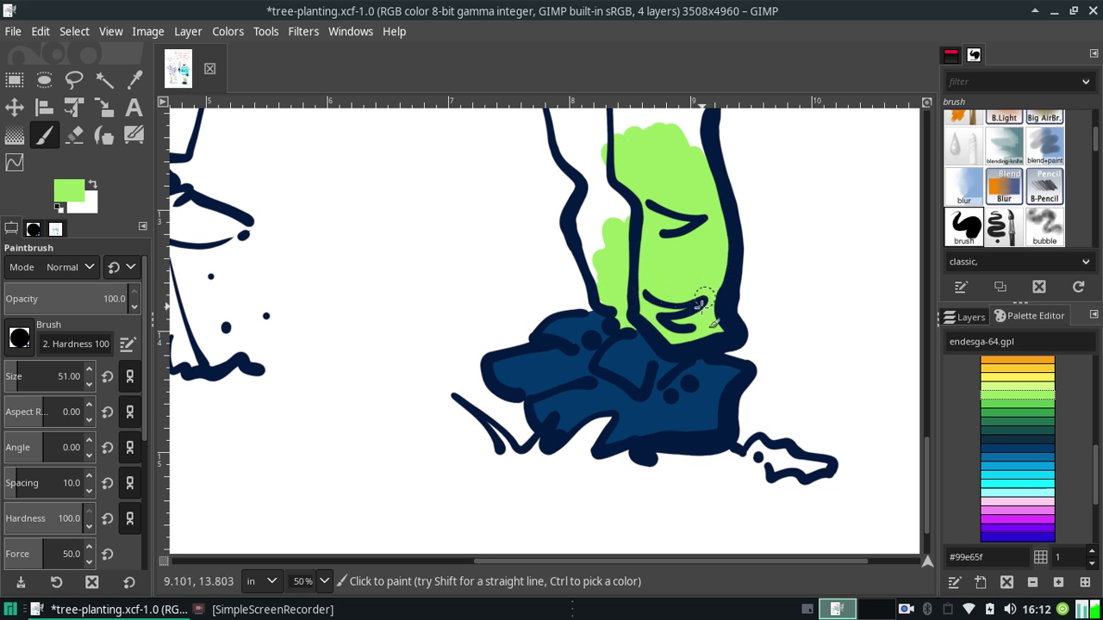
mouse_move(603, 290)
left_mouse_down()
mouse_move(587, 235)
mouse_move(633, 175)
left_mouse_up()
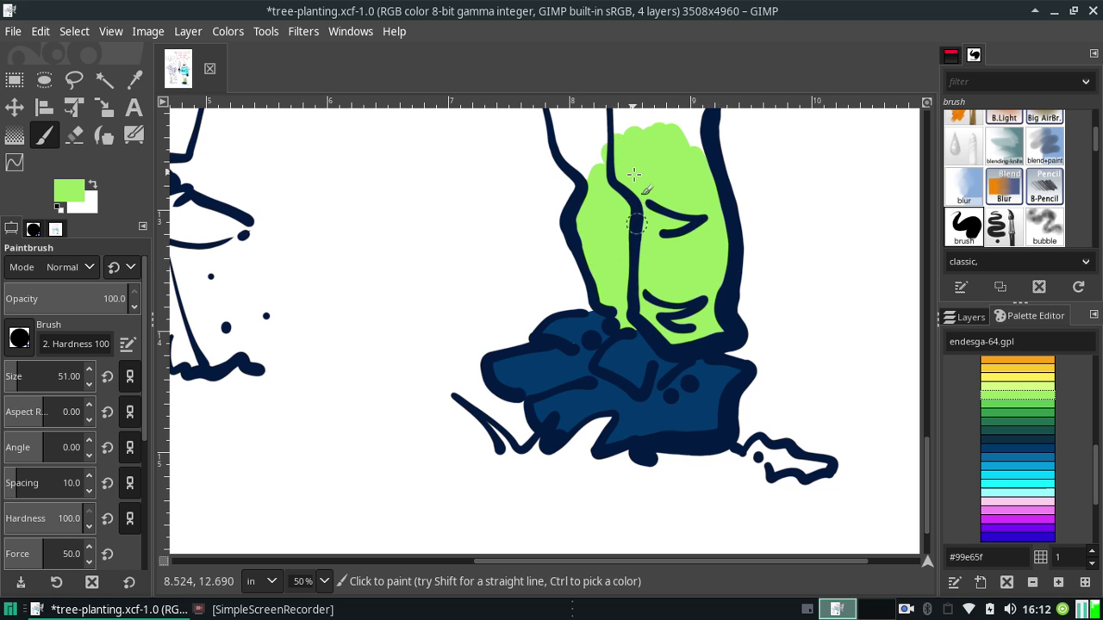
Fill the white gap beside the leg outline and erase green spilling outside it
scroll(927, 448, "up", 2)
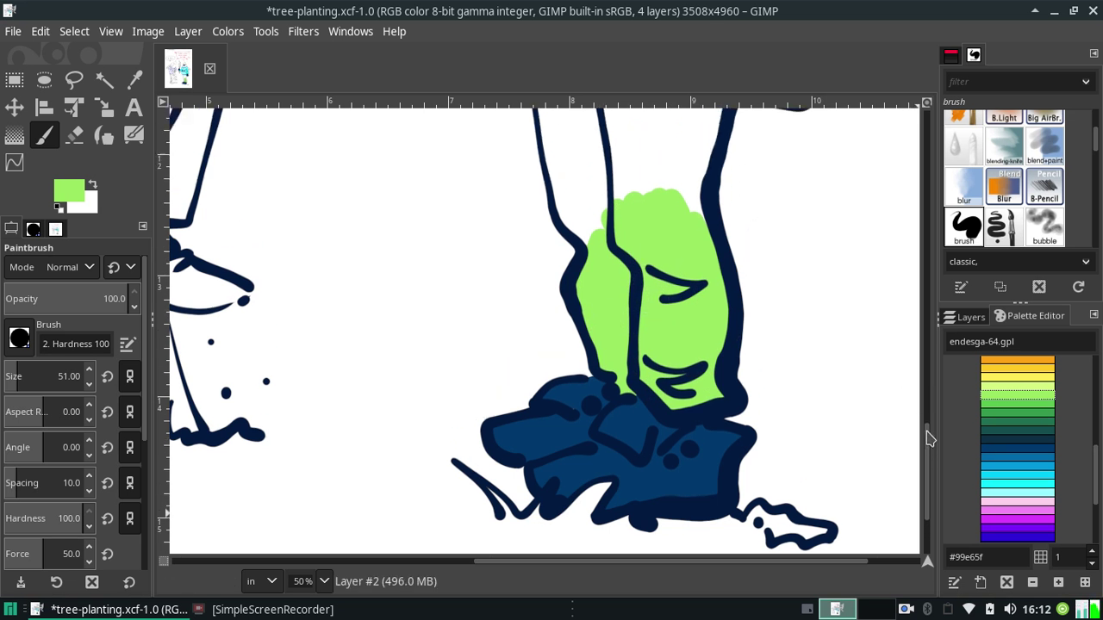
scroll(734, 328, "up", 3)
mouse_move(588, 372)
left_mouse_down()
mouse_move(567, 342)
mouse_move(573, 354)
mouse_move(562, 278)
left_mouse_up()
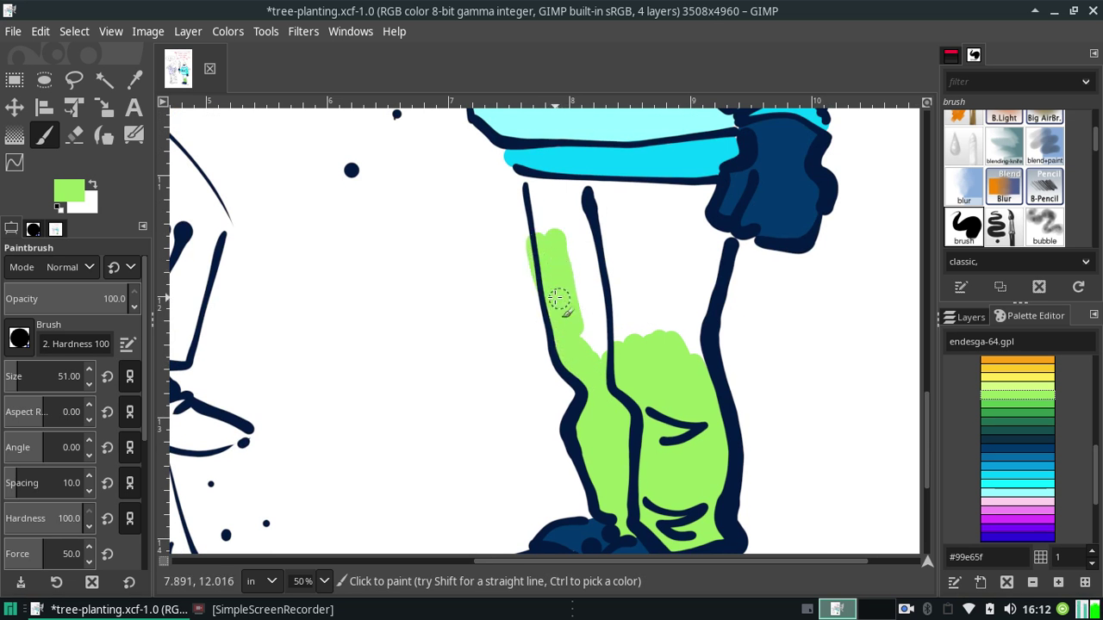
left_click(74, 136)
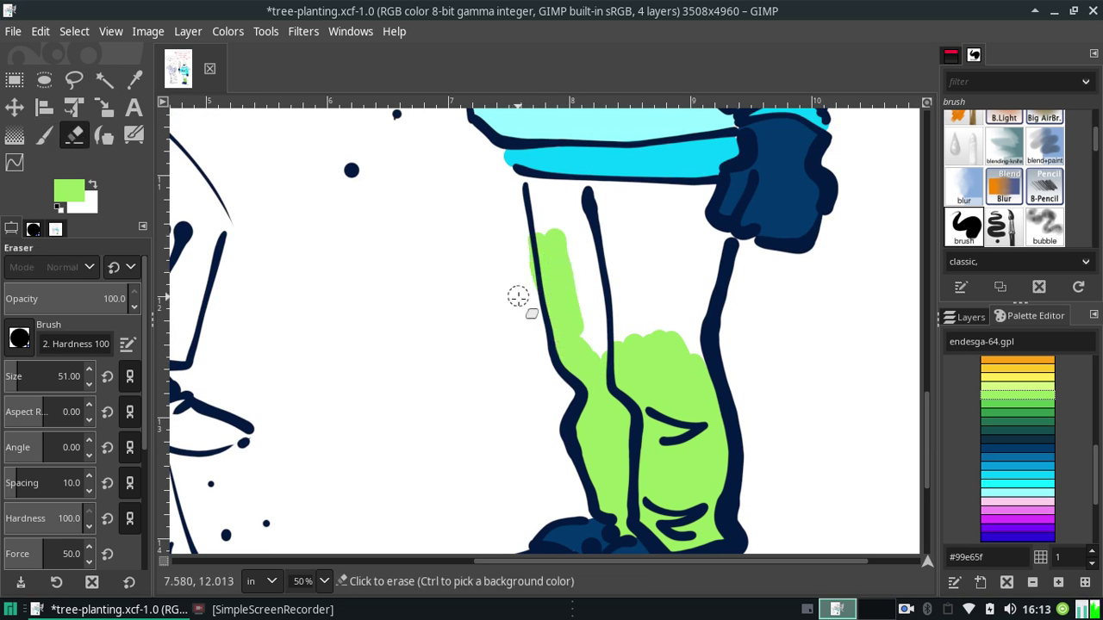
left_click_drag(518, 296, 522, 306)
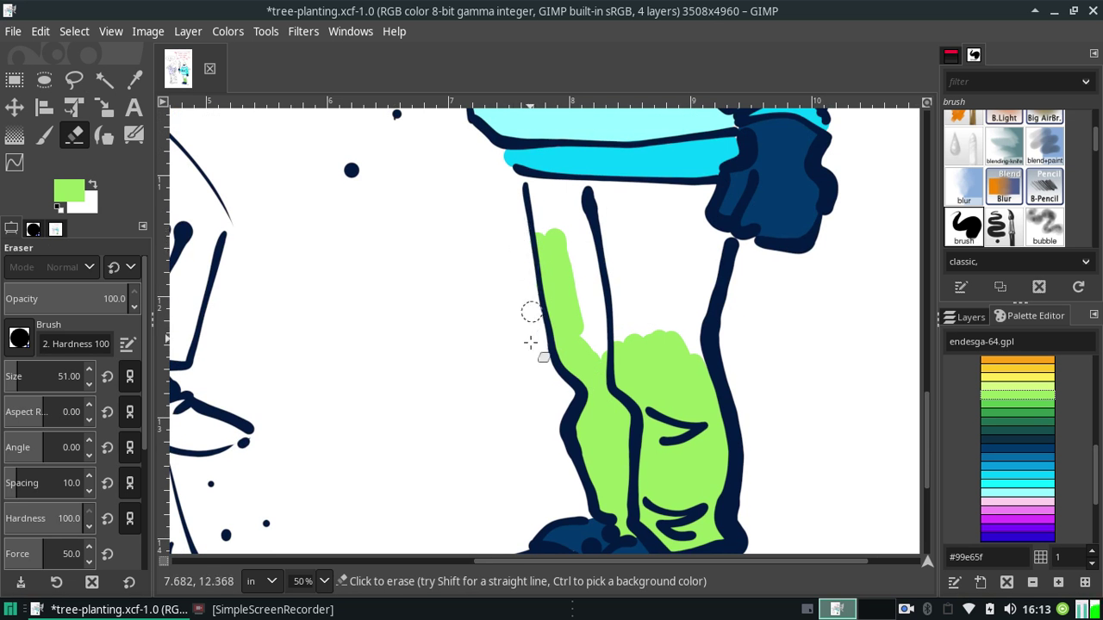
left_click(44, 136)
Paint the top of the leg and the gap beside the dark hand light green
mouse_move(541, 194)
left_mouse_down()
mouse_move(542, 210)
mouse_move(586, 203)
mouse_move(550, 197)
mouse_move(633, 200)
mouse_move(559, 216)
mouse_move(586, 320)
mouse_move(603, 284)
mouse_move(592, 222)
mouse_move(613, 341)
mouse_move(621, 221)
mouse_move(679, 207)
mouse_move(646, 210)
mouse_move(626, 189)
mouse_move(697, 204)
mouse_move(677, 195)
mouse_move(642, 263)
mouse_move(675, 247)
mouse_move(695, 321)
mouse_move(693, 274)
left_mouse_up()
left_click_drag(696, 313, 685, 301)
mouse_move(691, 263)
left_mouse_down()
mouse_move(693, 219)
mouse_move(716, 248)
left_mouse_up()
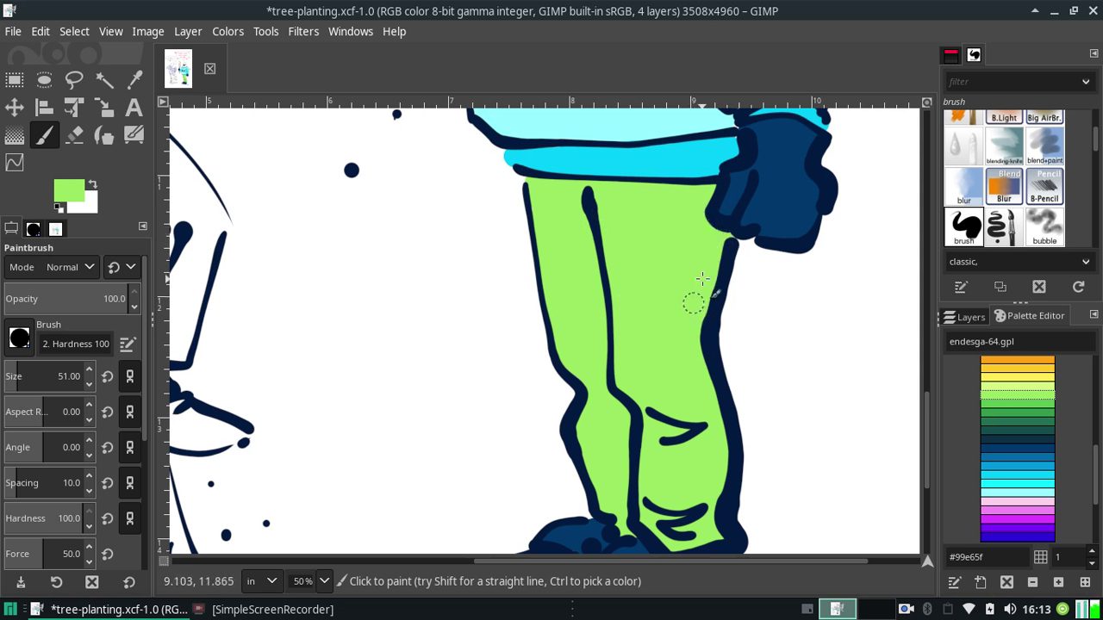
left_click_drag(926, 414, 925, 448)
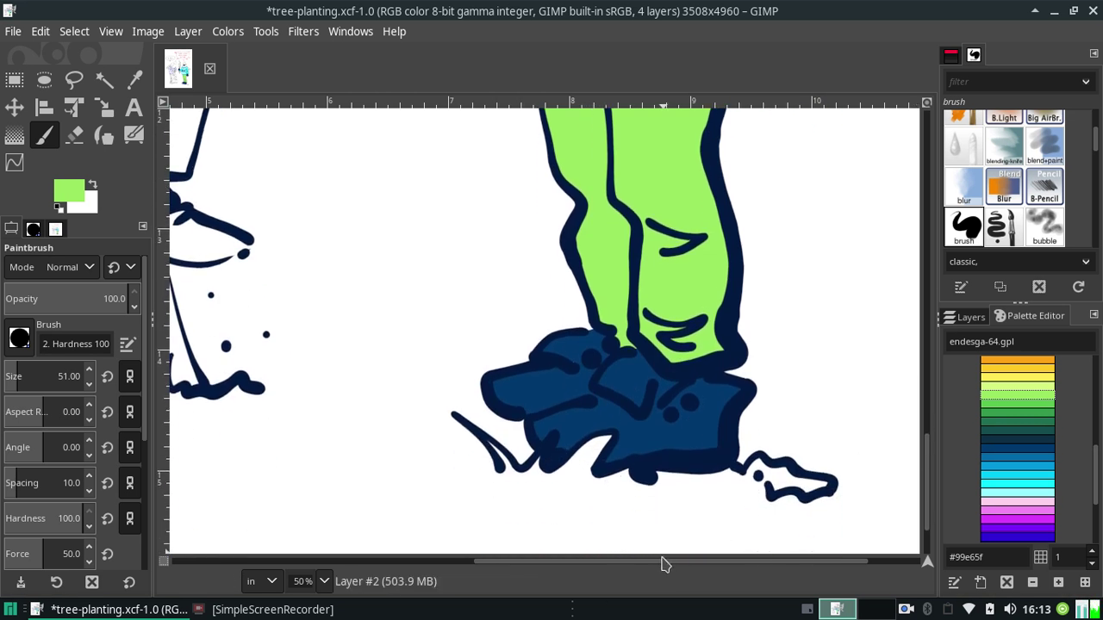
Pan down to the left figure's feet, pick dark purple #3b1443, and undo a stray leg stroke
left_click_drag(662, 562, 419, 562)
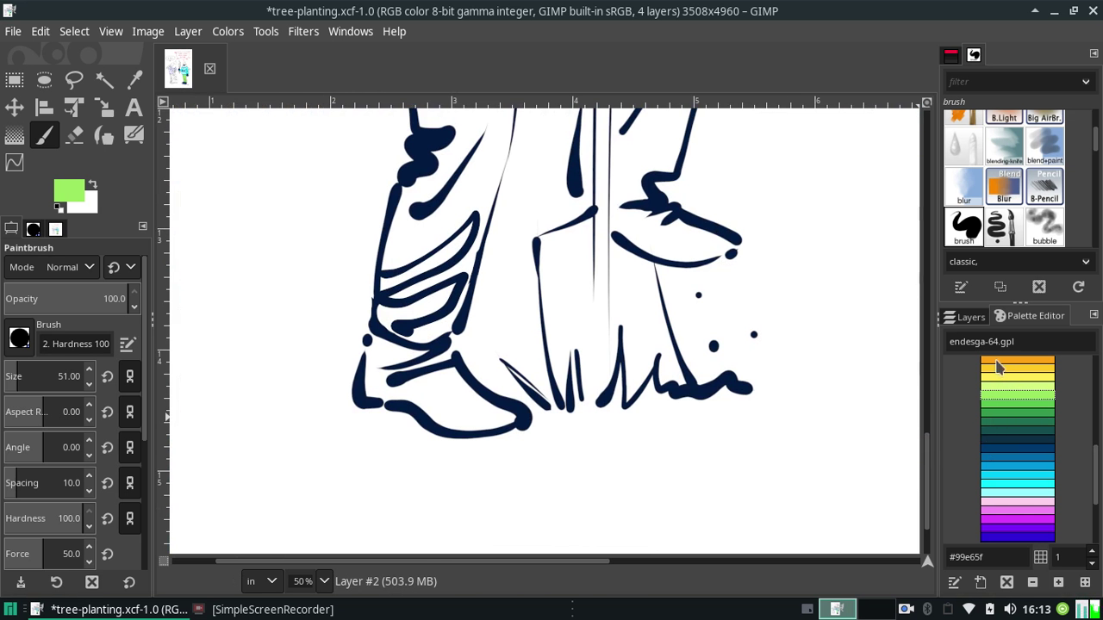
left_click_drag(1094, 492, 1088, 527)
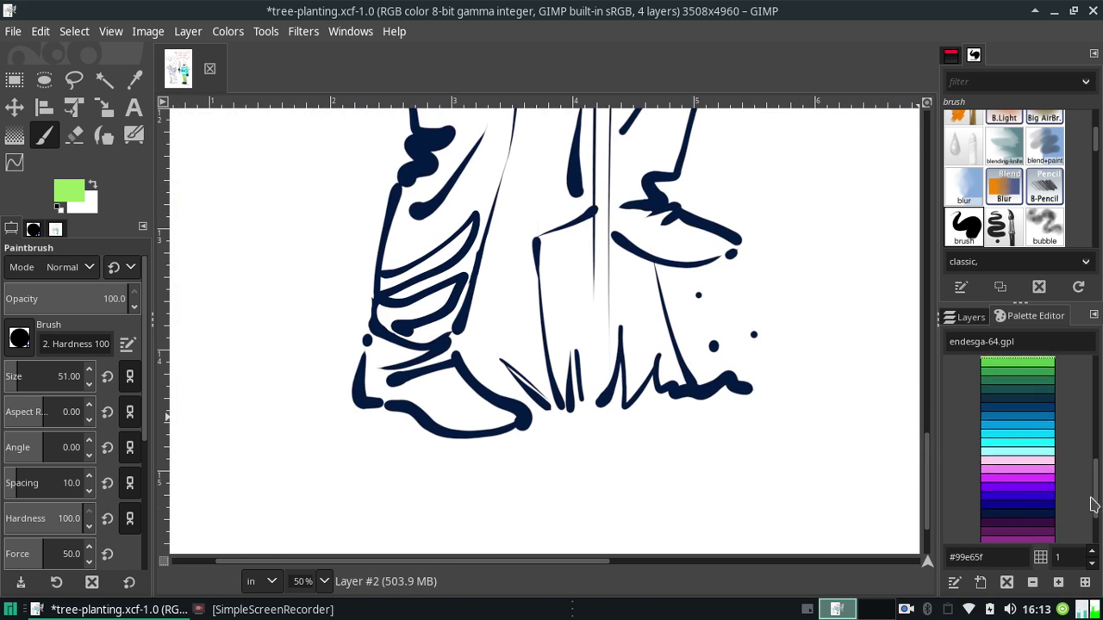
scroll(1073, 516, "down", 1)
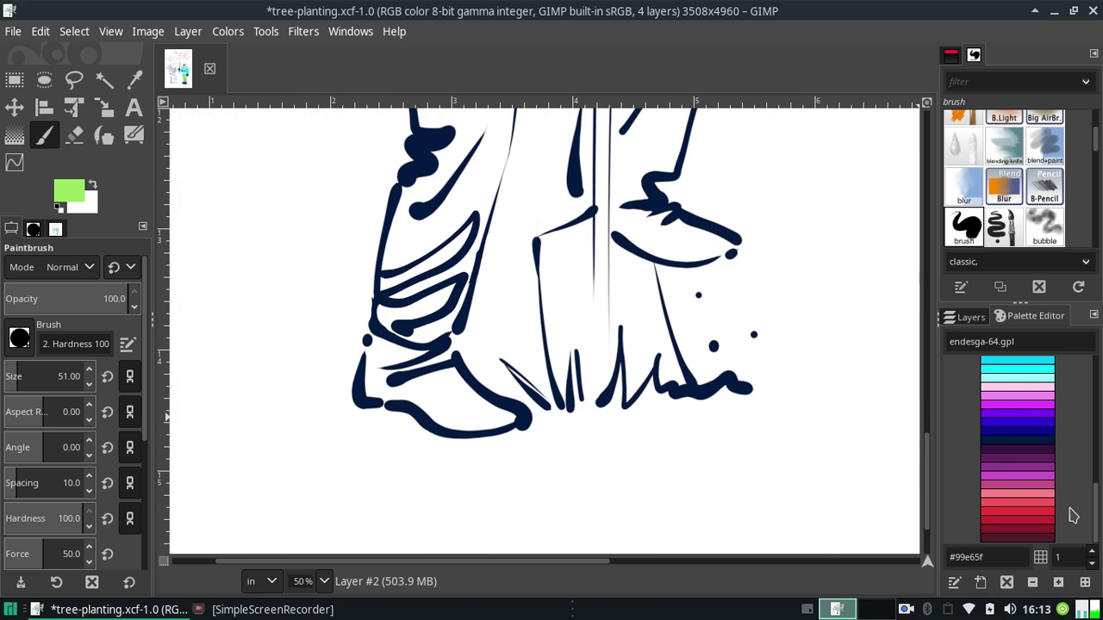
left_click(1033, 452)
mouse_move(376, 277)
left_mouse_down()
mouse_move(406, 308)
mouse_move(443, 207)
left_mouse_up()
key("ctrl+z")
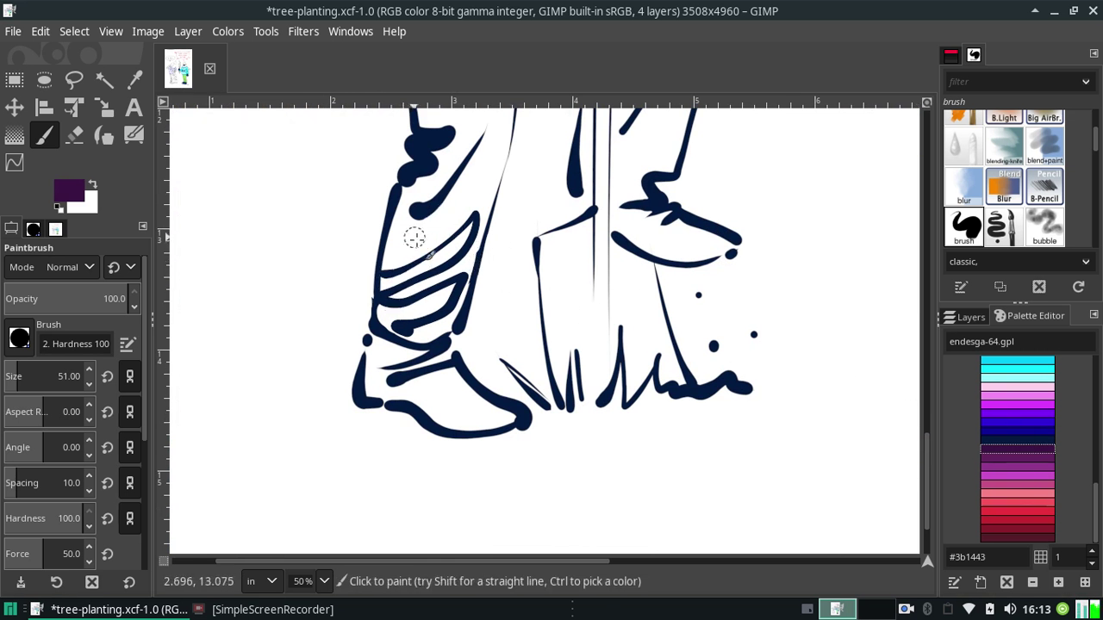
Fill both shoes with dark purple inside their navy outlines
left_click_drag(388, 300, 397, 312)
key("ctrl+z")
mouse_move(378, 349)
left_mouse_down()
mouse_move(372, 392)
mouse_move(378, 348)
mouse_move(455, 377)
mouse_move(431, 398)
mouse_move(406, 389)
mouse_move(443, 403)
mouse_move(435, 420)
mouse_move(506, 418)
left_mouse_up()
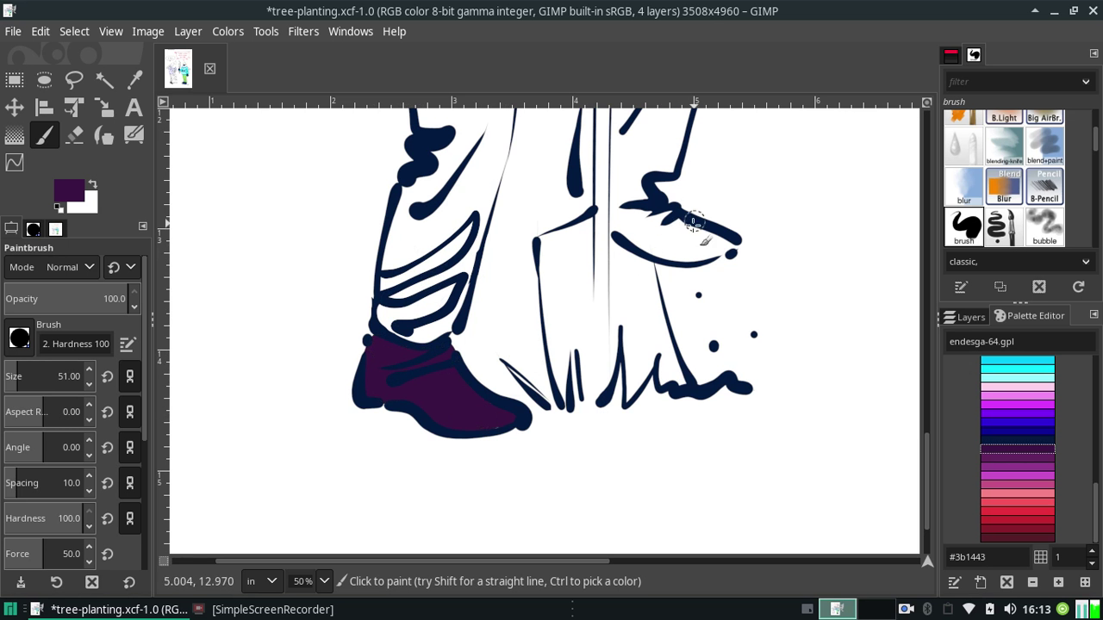
left_click_drag(633, 226, 624, 224)
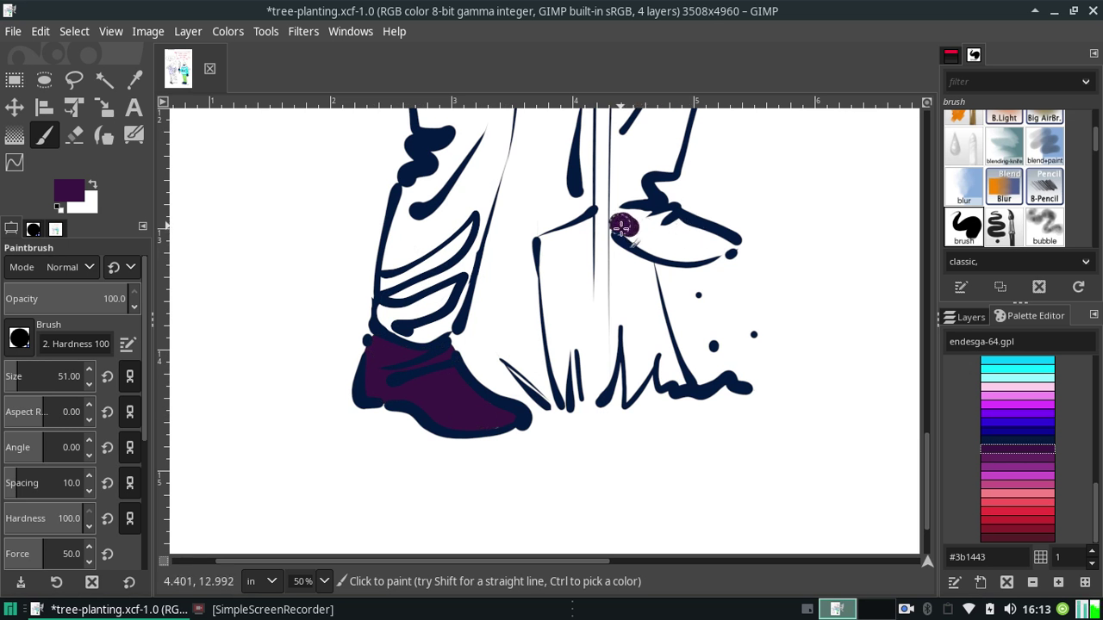
mouse_move(620, 220)
left_mouse_down()
mouse_move(670, 221)
mouse_move(645, 236)
mouse_move(682, 247)
mouse_move(679, 239)
mouse_move(713, 243)
left_mouse_up()
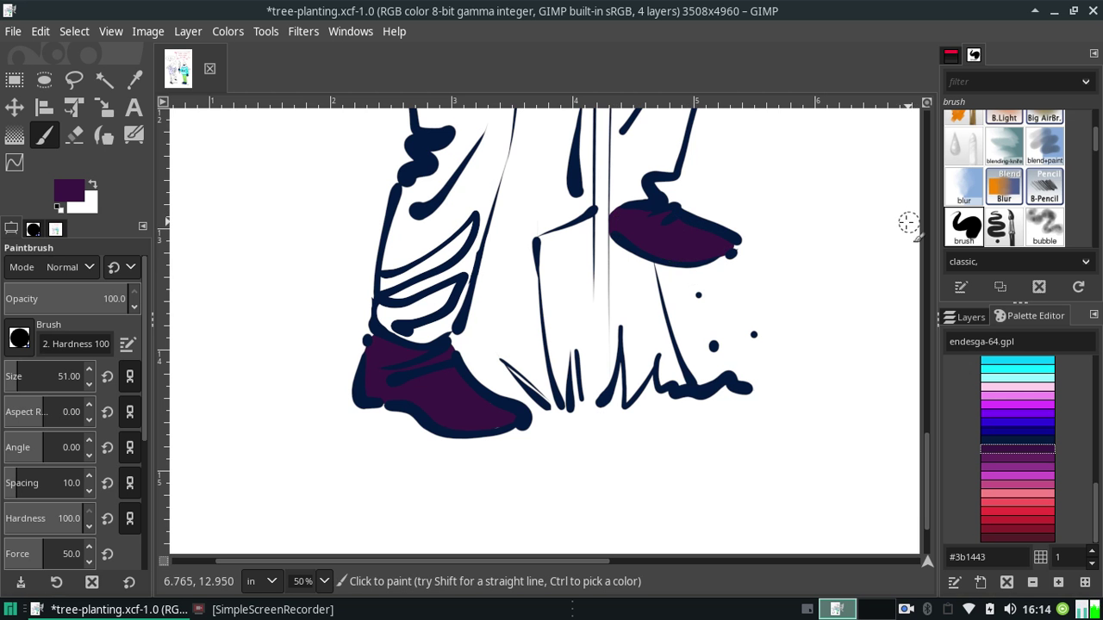
Switch to a lighter purple and fill the first trouser leg from ankle to thigh
left_click(1005, 458)
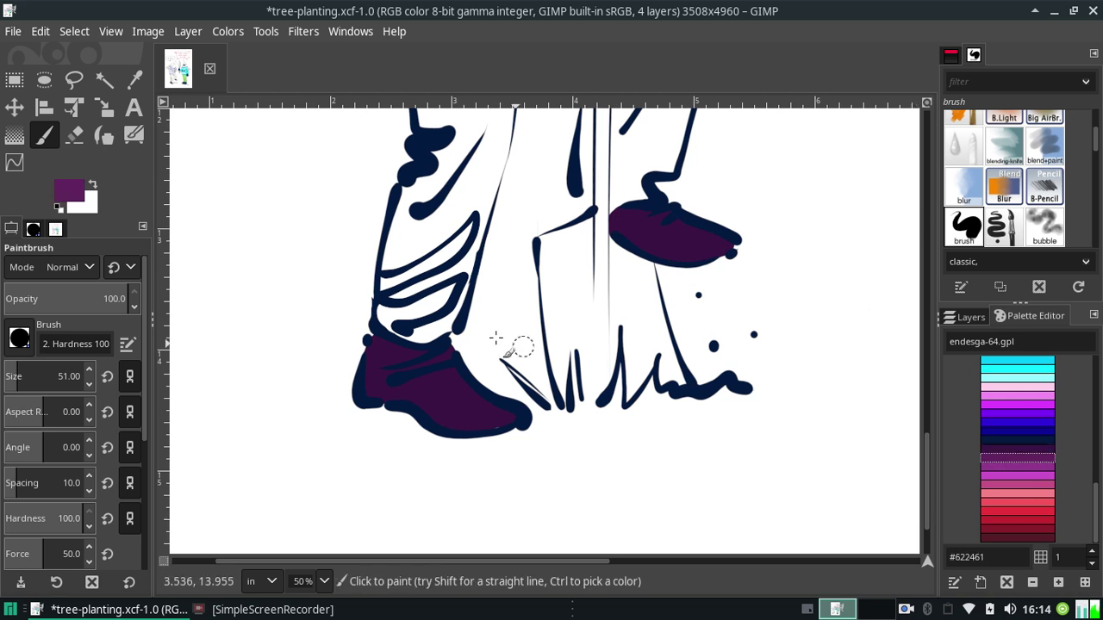
mouse_move(417, 276)
left_mouse_down()
mouse_move(389, 319)
mouse_move(407, 208)
mouse_move(425, 277)
mouse_move(418, 296)
mouse_move(421, 266)
left_mouse_up()
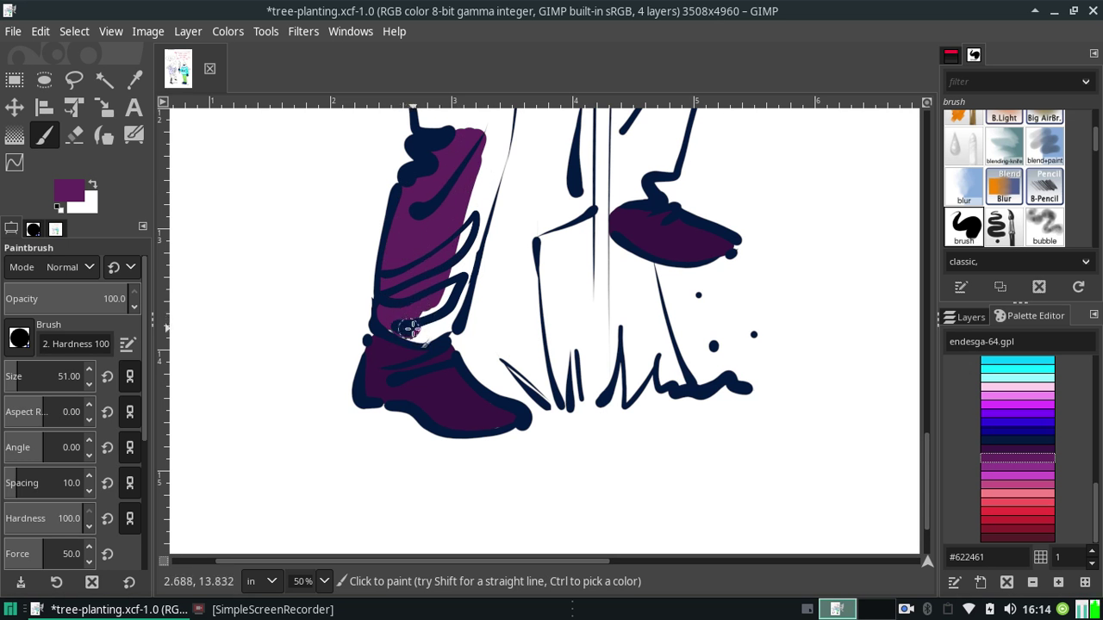
mouse_move(399, 322)
left_mouse_down()
mouse_move(429, 330)
mouse_move(433, 281)
left_mouse_up()
mouse_move(436, 321)
left_mouse_down()
mouse_move(468, 237)
mouse_move(458, 265)
left_mouse_up()
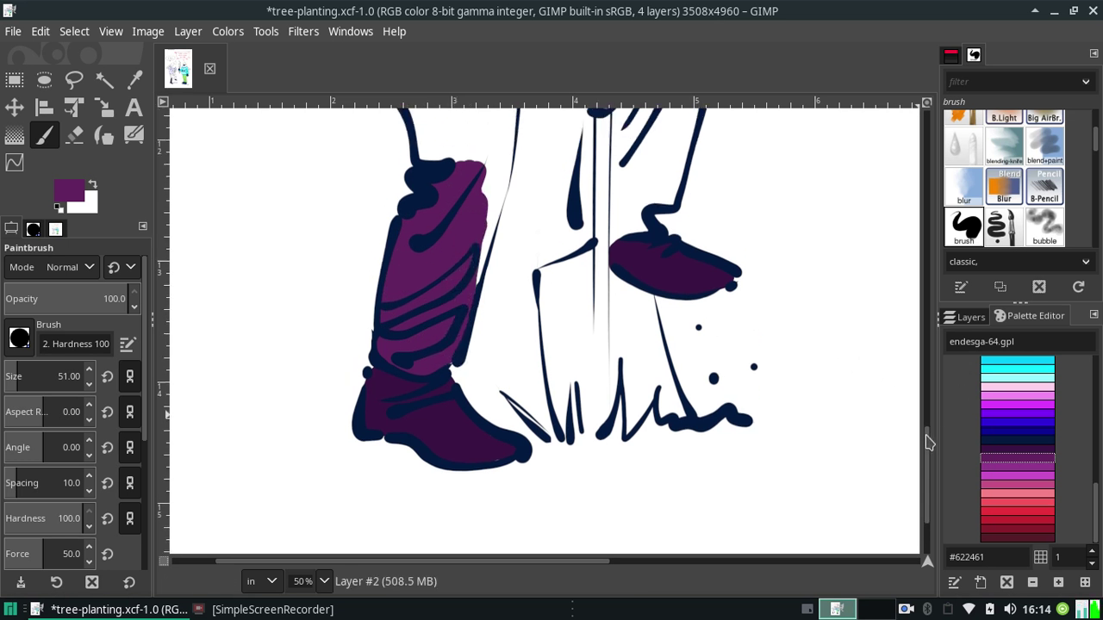
scroll(626, 382, "up", 4)
mouse_move(466, 403)
left_mouse_down()
mouse_move(482, 310)
mouse_move(489, 341)
mouse_move(500, 295)
mouse_move(482, 335)
left_mouse_up()
mouse_move(497, 268)
left_mouse_down()
mouse_move(468, 271)
mouse_move(455, 247)
mouse_move(447, 298)
mouse_move(422, 213)
mouse_move(430, 279)
mouse_move(404, 224)
mouse_move(460, 229)
mouse_move(517, 151)
mouse_move(505, 233)
mouse_move(500, 215)
left_mouse_up()
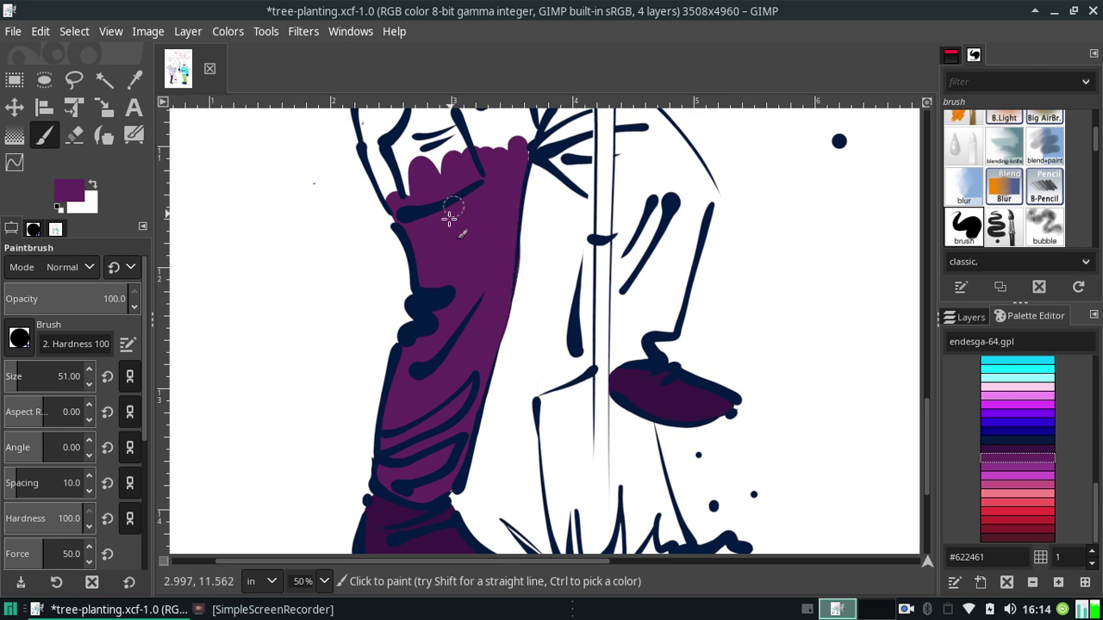
mouse_move(518, 284)
left_mouse_down()
mouse_move(505, 221)
mouse_move(505, 233)
left_mouse_up()
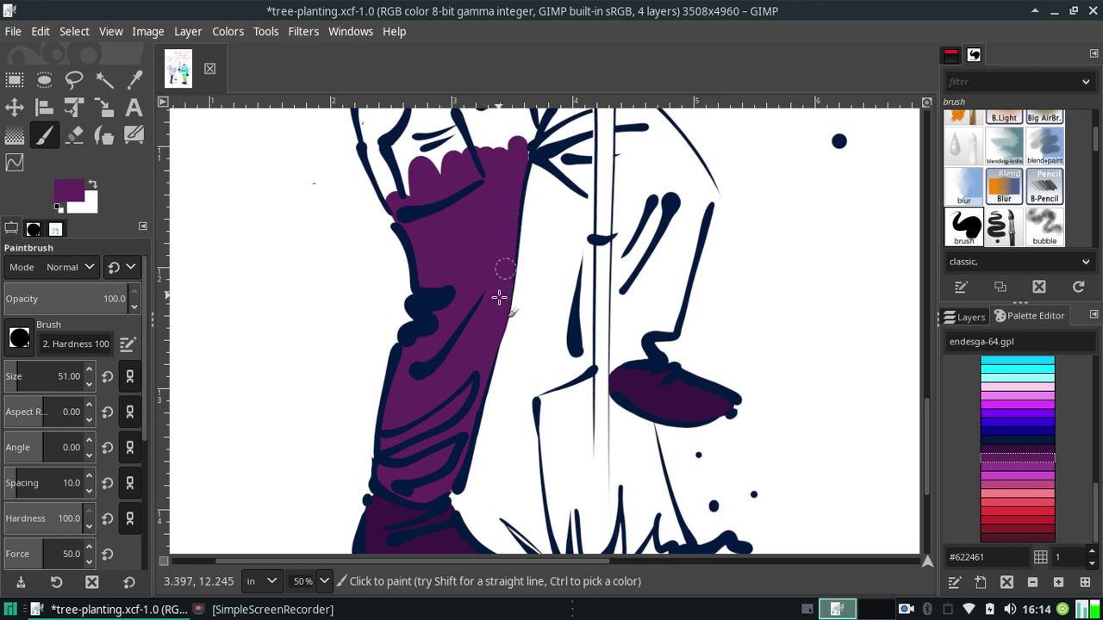
Paint the other trouser leg purple up to its outlines and top
left_click_drag(583, 340, 579, 346)
mouse_move(645, 337)
left_mouse_down()
mouse_move(623, 340)
mouse_move(644, 263)
left_mouse_up()
mouse_move(644, 263)
left_mouse_down()
mouse_move(626, 338)
mouse_move(637, 302)
mouse_move(634, 348)
left_mouse_up()
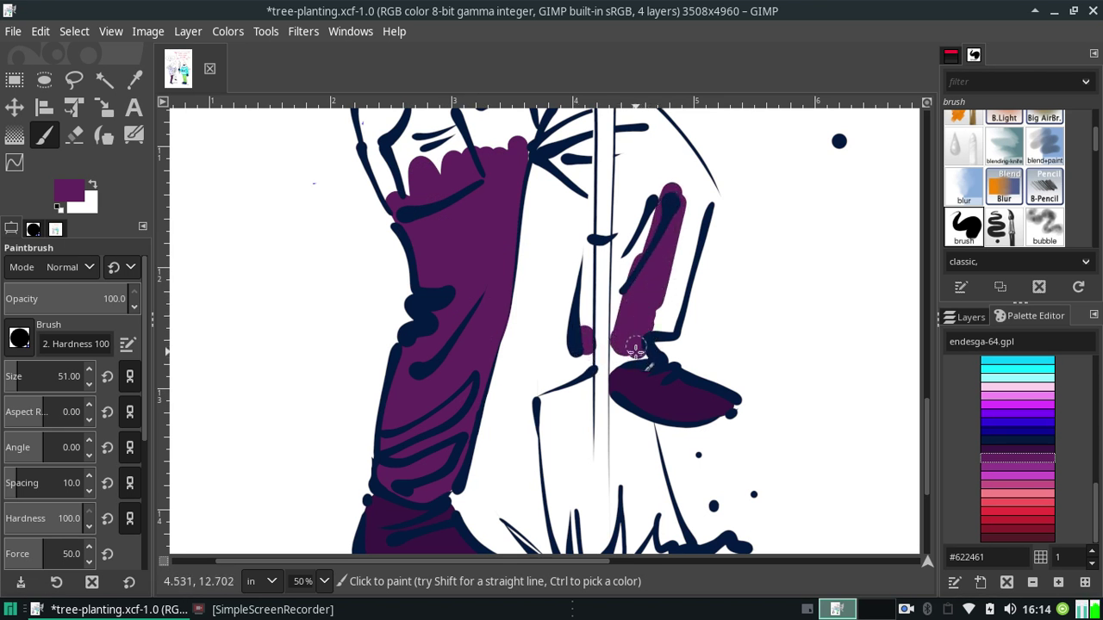
mouse_move(638, 310)
left_mouse_down()
mouse_move(651, 325)
mouse_move(665, 247)
mouse_move(669, 278)
mouse_move(703, 185)
mouse_move(646, 263)
mouse_move(635, 266)
mouse_move(633, 212)
mouse_move(630, 227)
left_mouse_up()
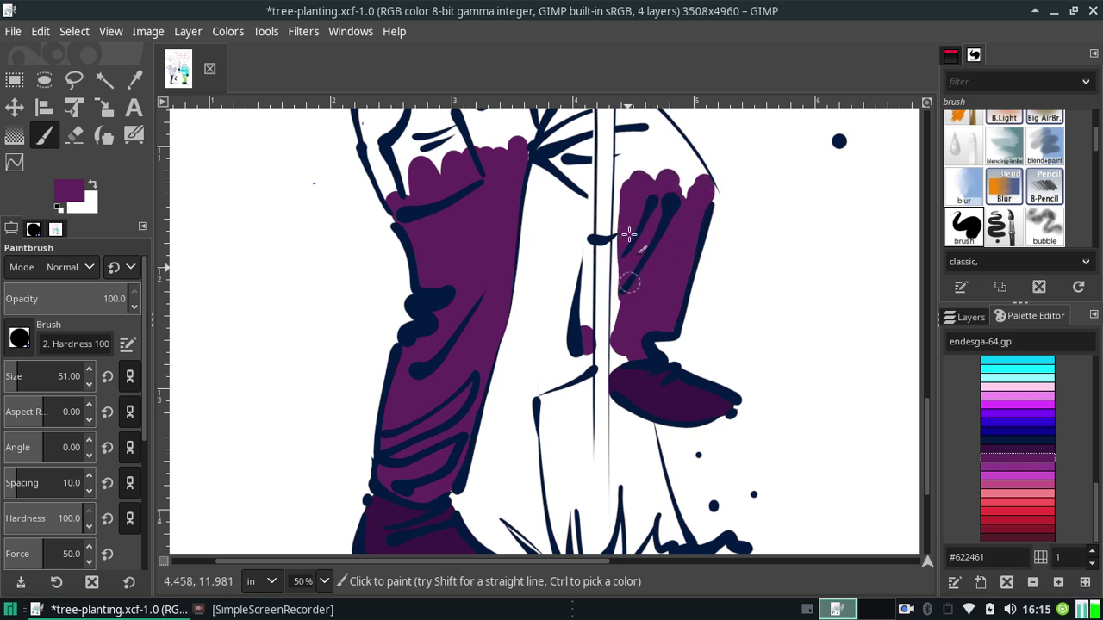
left_click_drag(625, 302, 625, 231)
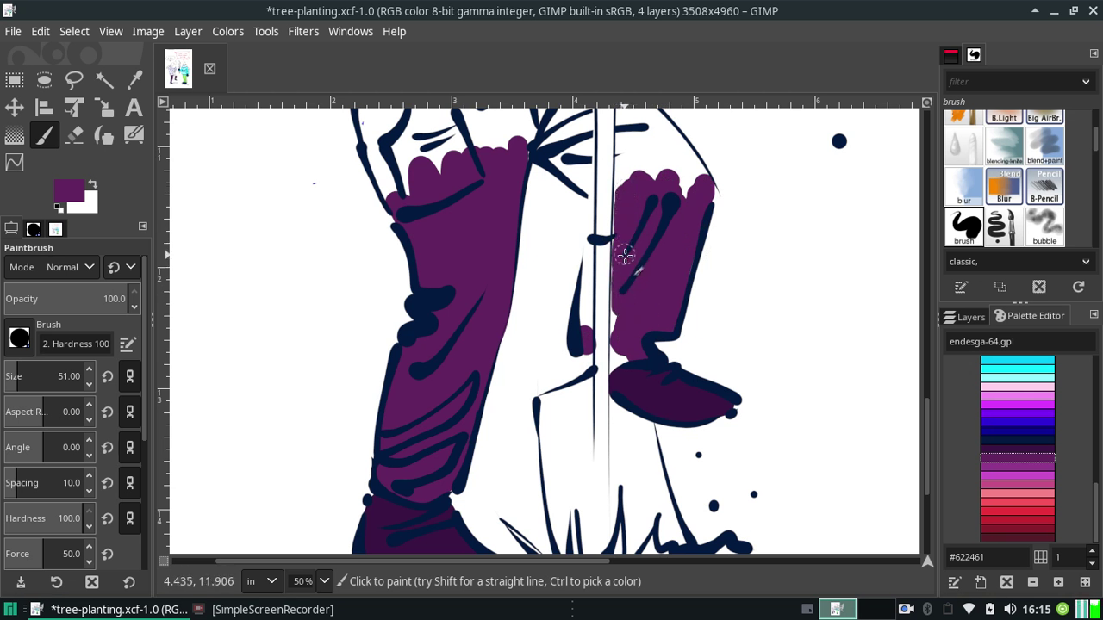
mouse_move(625, 197)
left_mouse_down()
mouse_move(627, 136)
mouse_move(629, 148)
mouse_move(700, 169)
mouse_move(667, 147)
left_mouse_up()
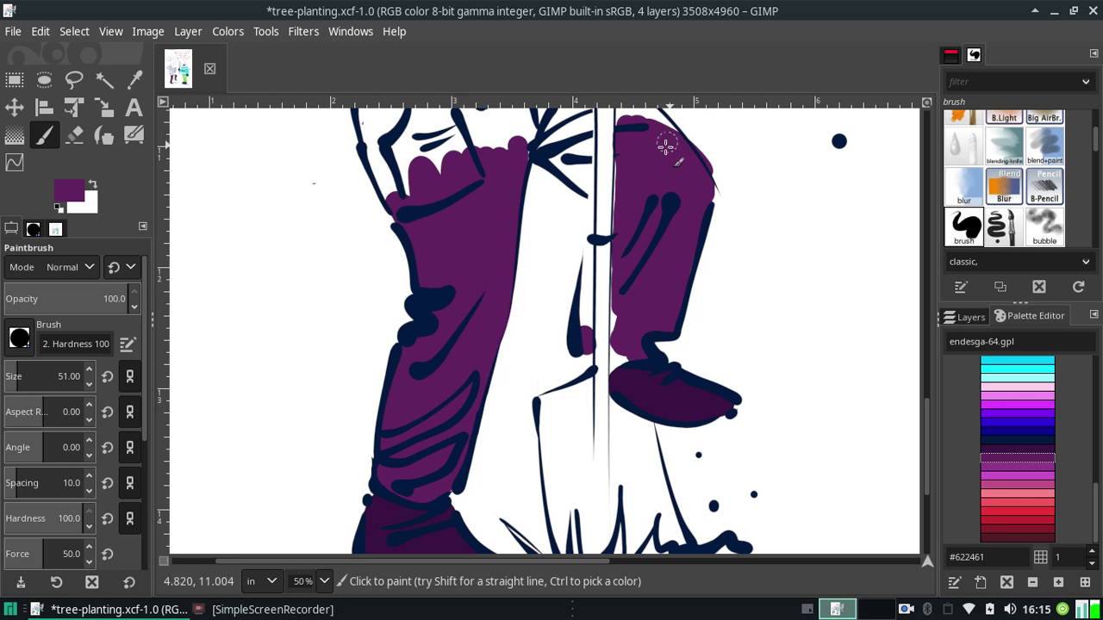
Erase stray paint outside the trouser edge and fill the remaining small gaps purple
left_click(74, 135)
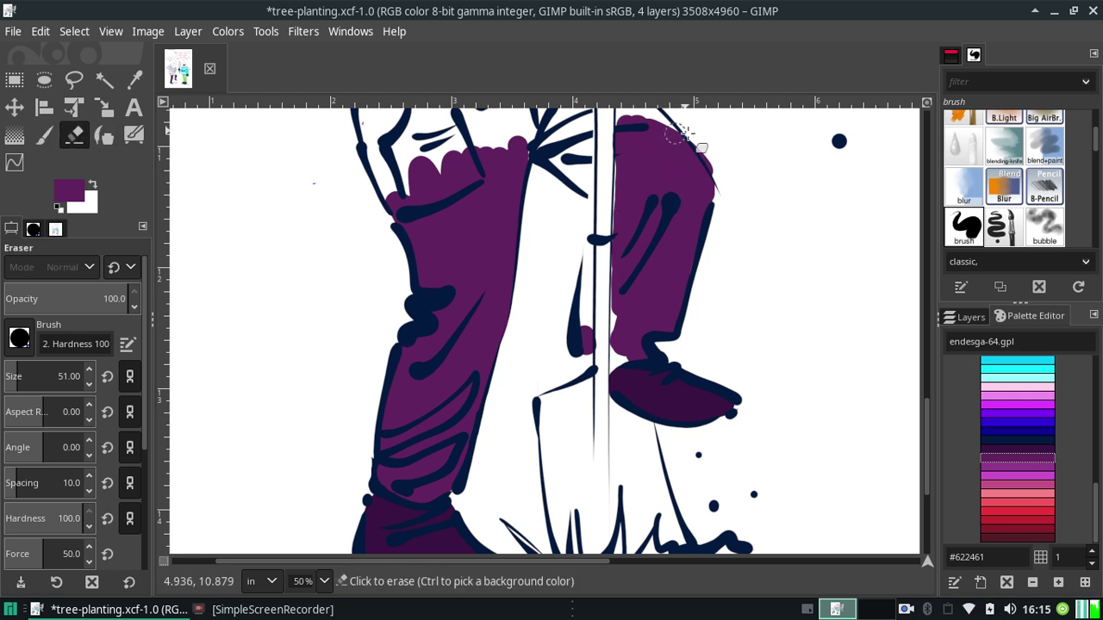
left_click(701, 134)
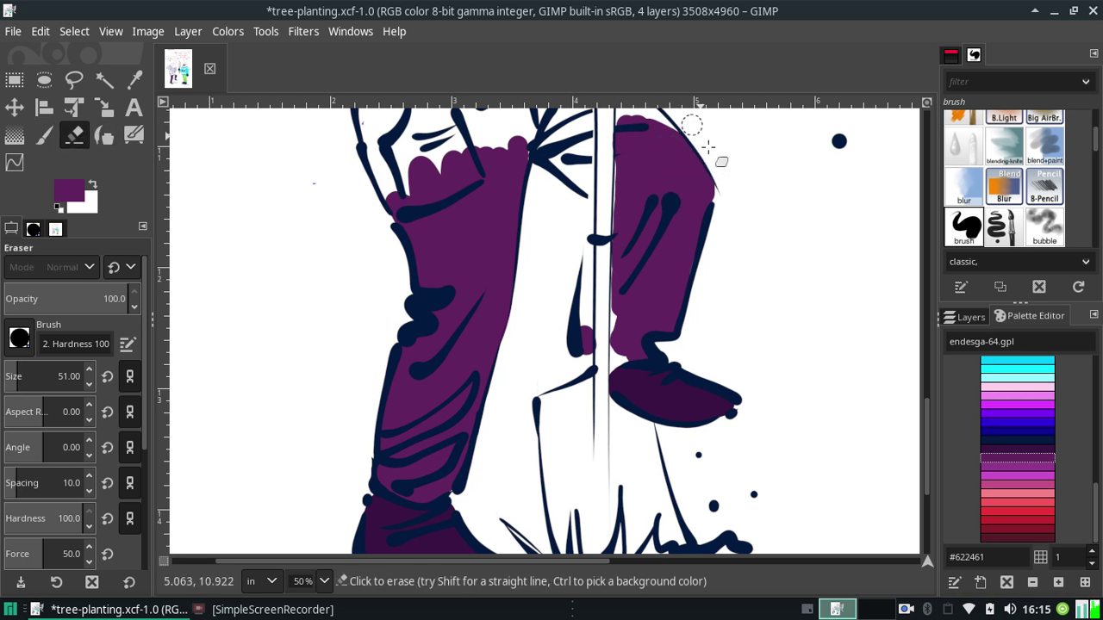
left_click(44, 135)
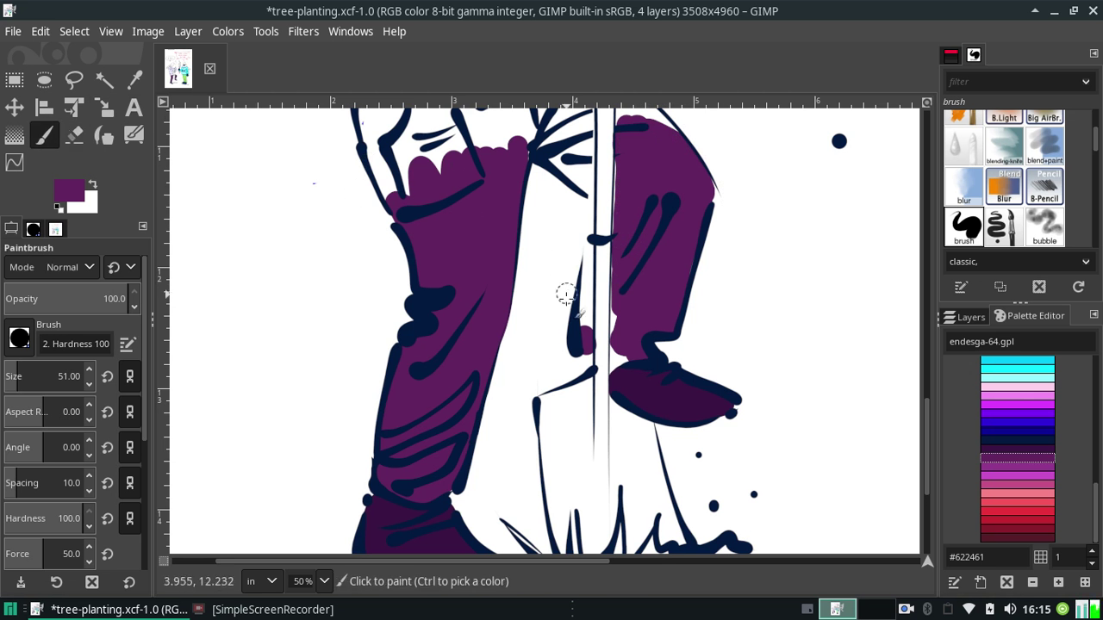
left_click(621, 348)
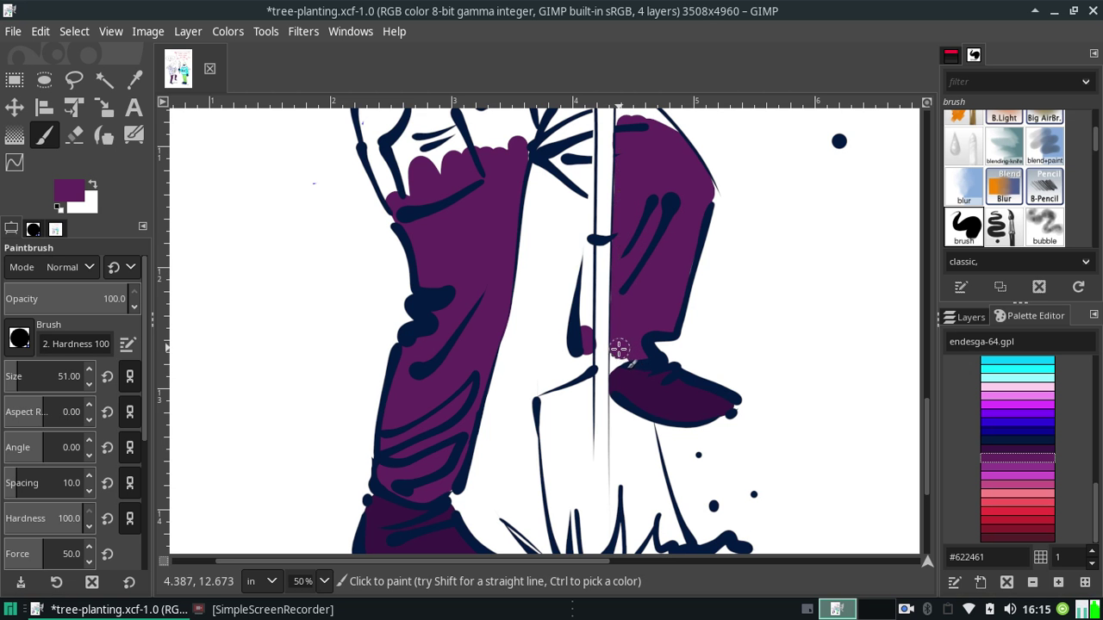
mouse_move(389, 162)
left_mouse_down()
mouse_move(387, 184)
mouse_move(388, 153)
mouse_move(518, 148)
left_mouse_up()
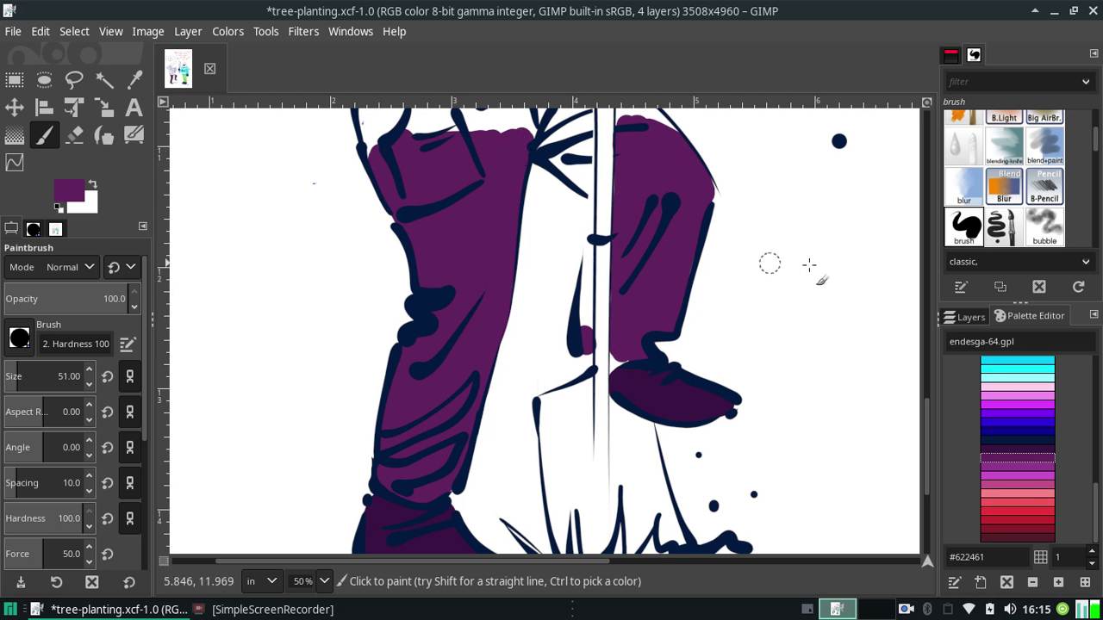
scroll(796, 315, "up", 3)
Fill the upper leg to the waistband, then use brush size 7 for the strip beside the pole
left_click(369, 277)
mouse_move(375, 287)
left_mouse_down()
mouse_move(370, 250)
mouse_move(439, 262)
mouse_move(405, 269)
mouse_move(431, 252)
mouse_move(396, 253)
mouse_move(489, 260)
mouse_move(526, 235)
mouse_move(491, 247)
mouse_move(539, 234)
mouse_move(556, 236)
mouse_move(557, 274)
mouse_move(537, 275)
mouse_move(537, 290)
mouse_move(577, 303)
mouse_move(564, 250)
mouse_move(543, 221)
mouse_move(528, 229)
mouse_move(581, 217)
mouse_move(586, 234)
mouse_move(582, 211)
mouse_move(586, 290)
mouse_move(581, 316)
mouse_move(567, 312)
mouse_move(594, 321)
left_mouse_up()
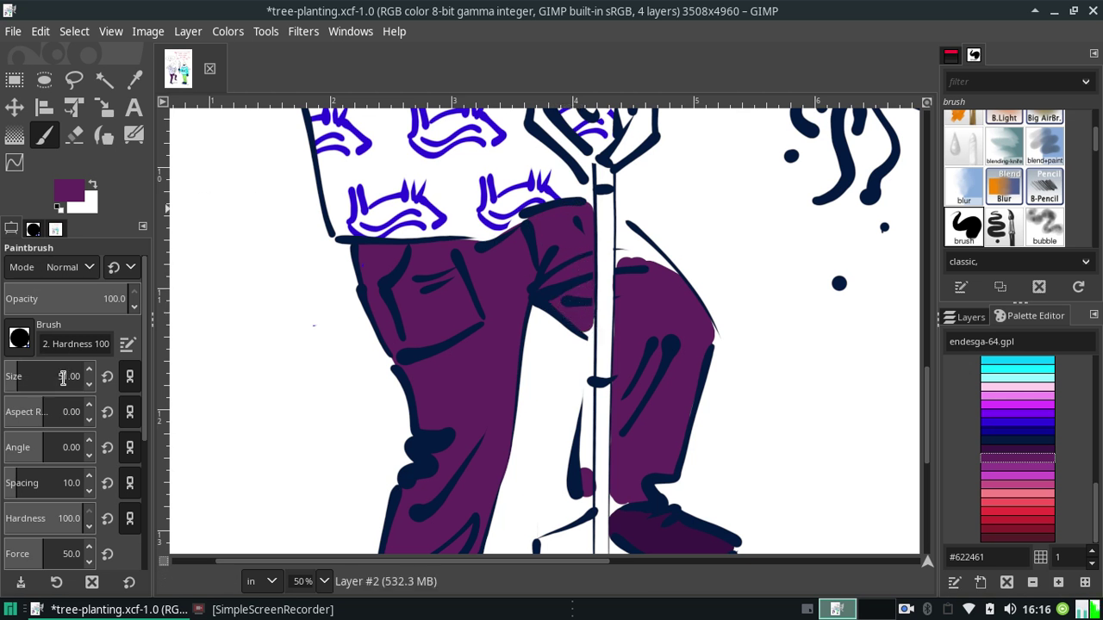
left_click_drag(19, 376, 9, 376)
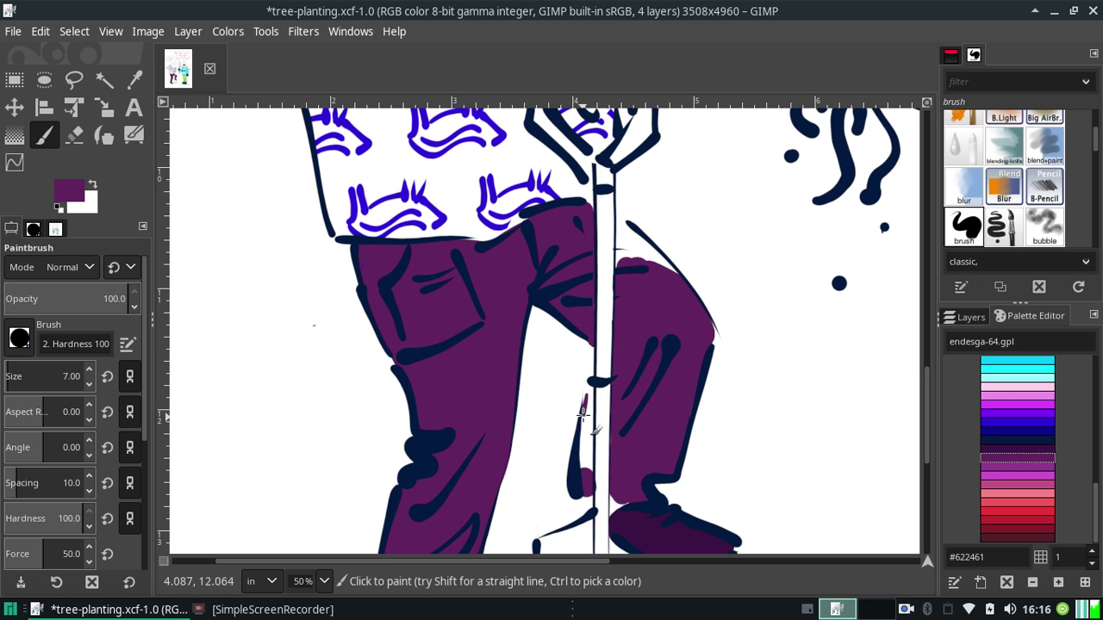
key("ctrl+z")
left_click_drag(587, 393, 582, 416)
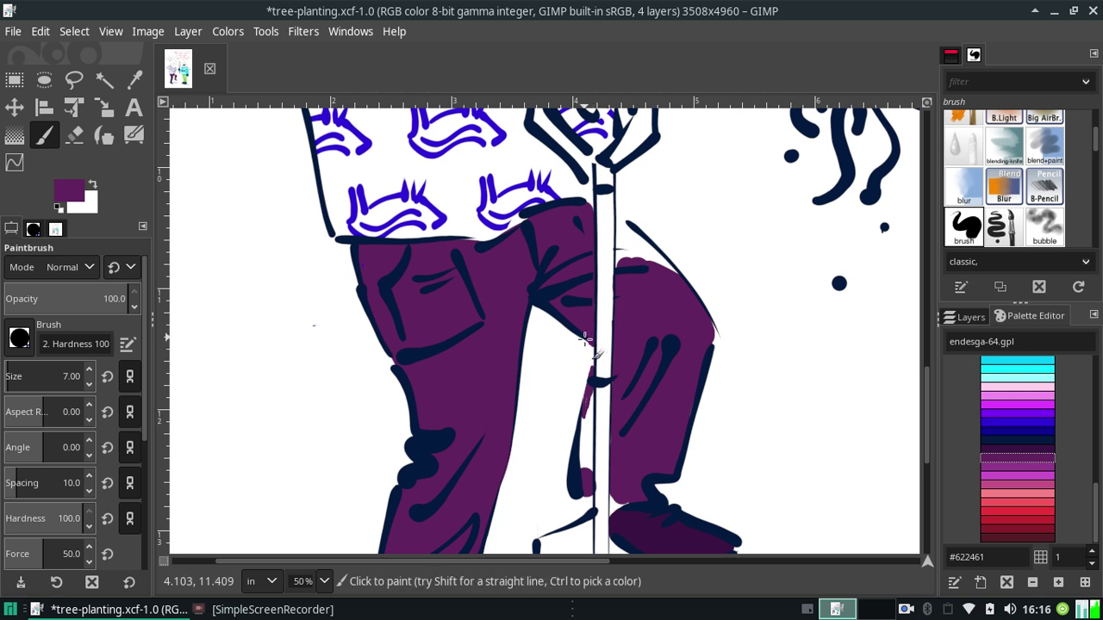
mouse_move(581, 424)
left_mouse_down()
mouse_move(591, 397)
mouse_move(583, 427)
left_mouse_up()
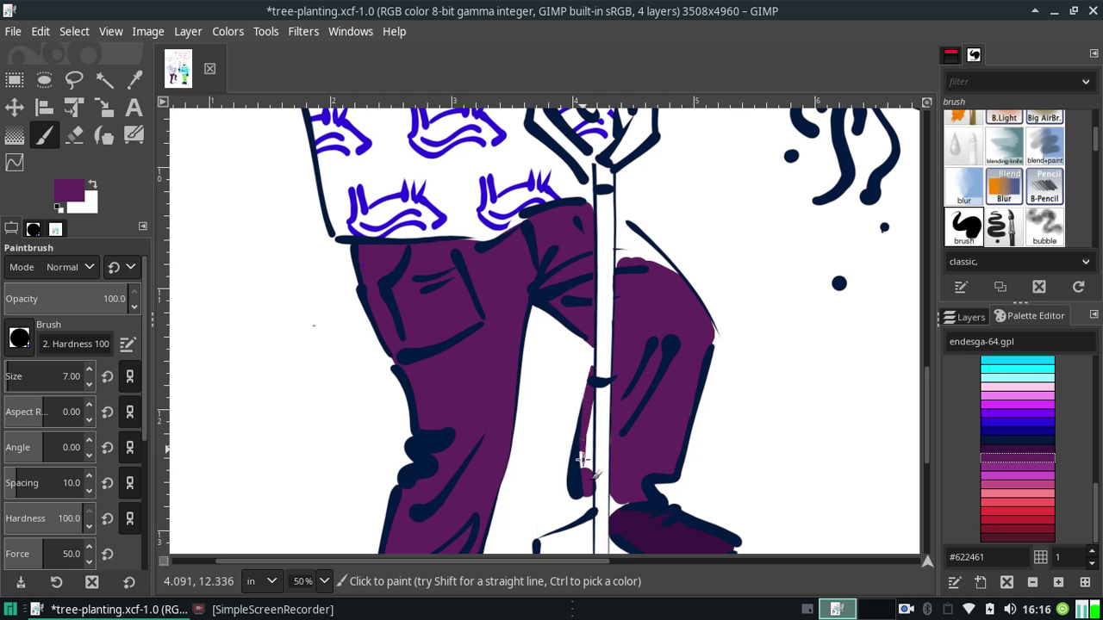
left_click_drag(582, 467, 586, 434)
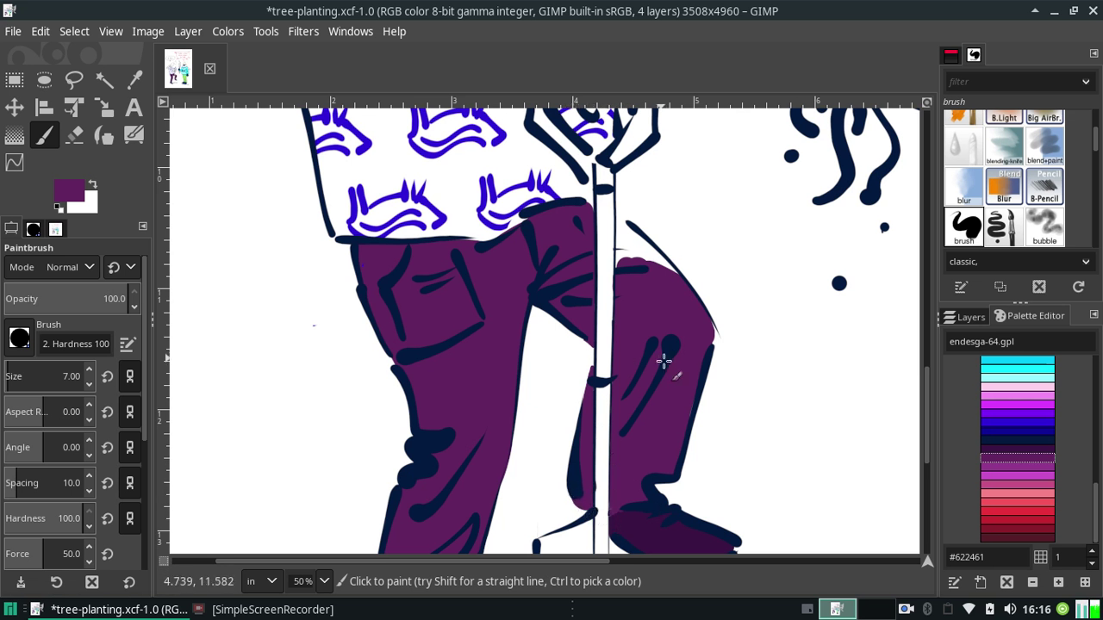
Set the brush size back to 51 and paint the trousers' right edge purple
scroll(924, 372, "down", 3)
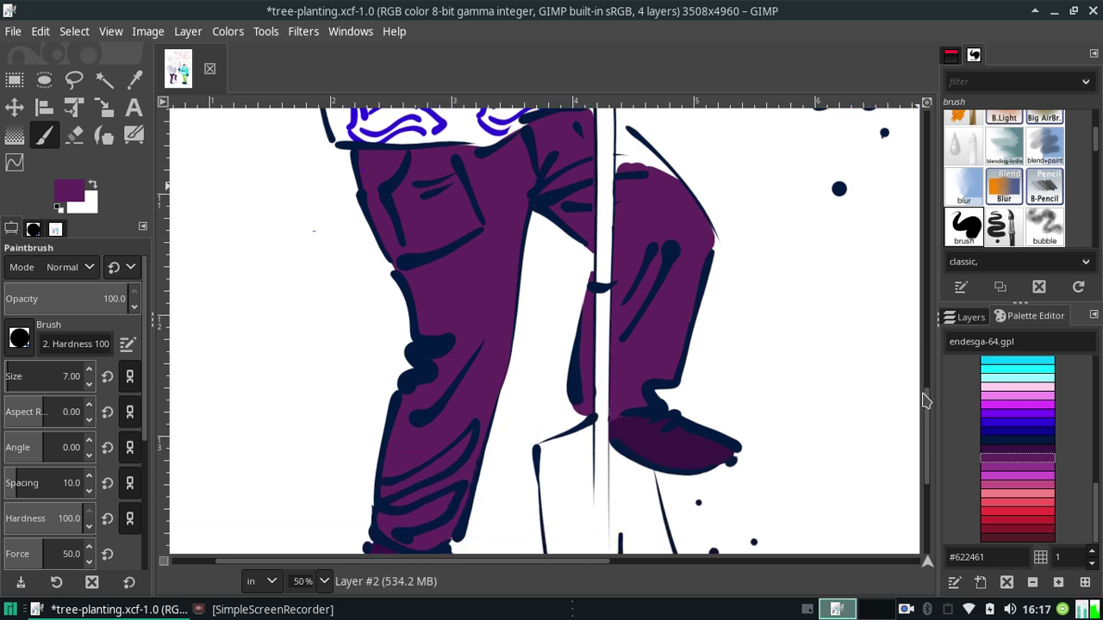
scroll(775, 379, "down", 2)
scroll(646, 379, "up", 7)
scroll(595, 380, "up", 1)
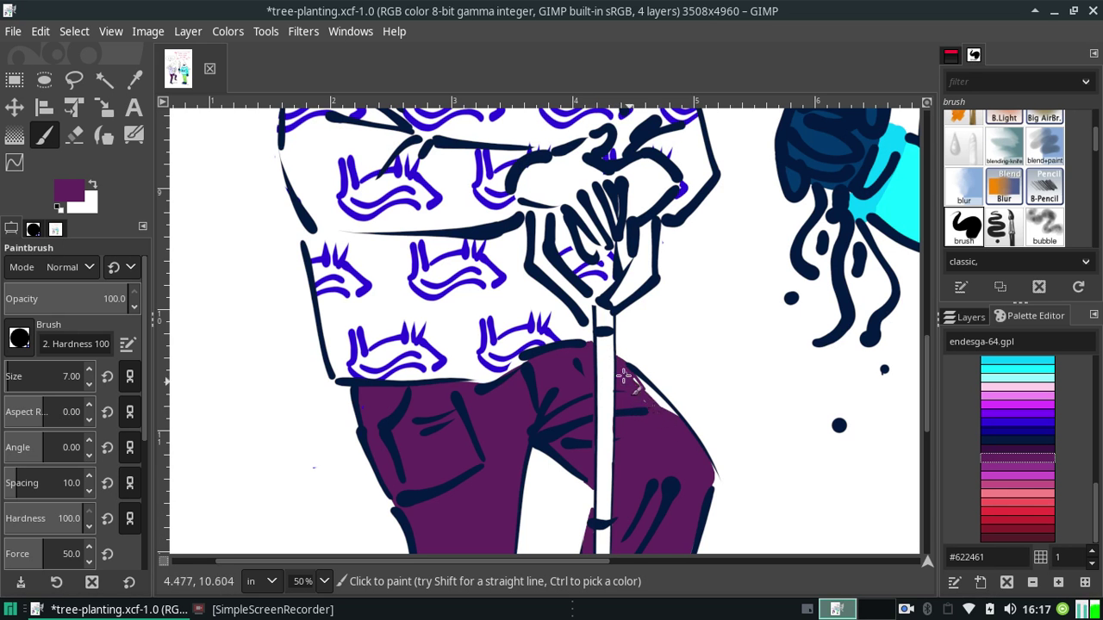
left_click(97, 376)
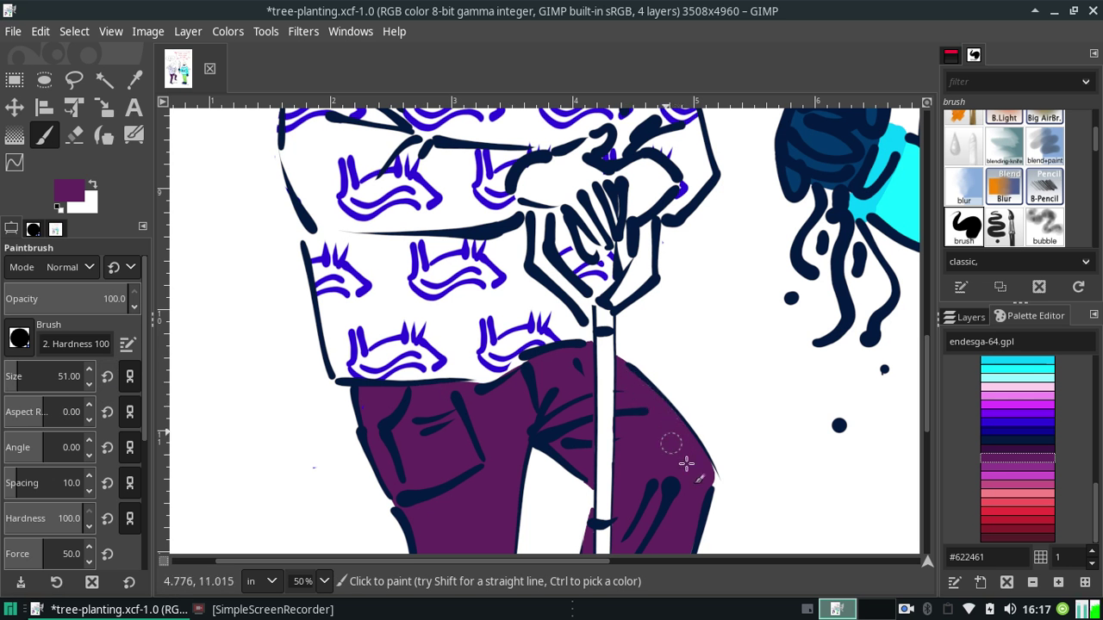
left_click_drag(705, 472, 699, 498)
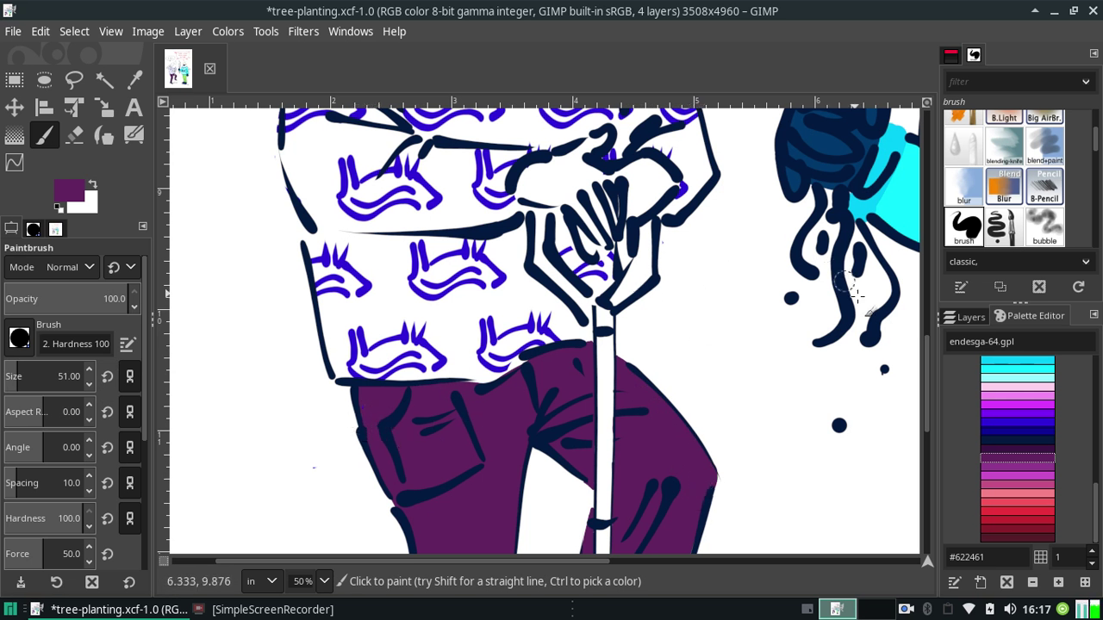
mouse_move(931, 362)
left_mouse_down()
mouse_move(905, 317)
mouse_move(918, 424)
mouse_move(900, 327)
mouse_move(888, 344)
mouse_move(892, 312)
left_mouse_up()
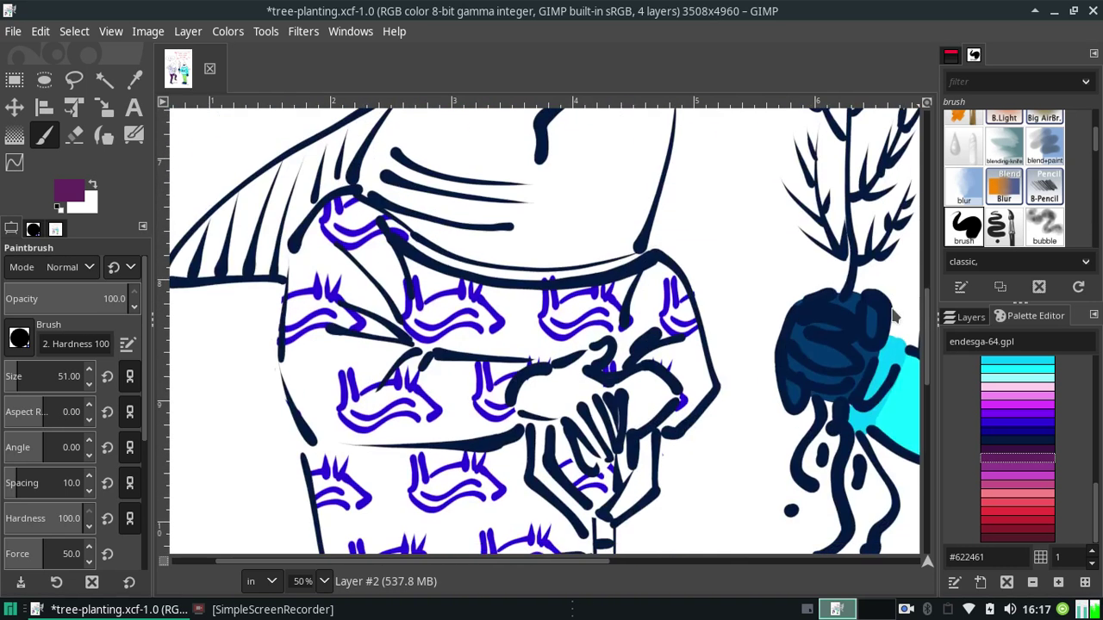
Paint a magenta patch behind the hands and save as tree-planting.xcf
scroll(894, 316, "down", 1)
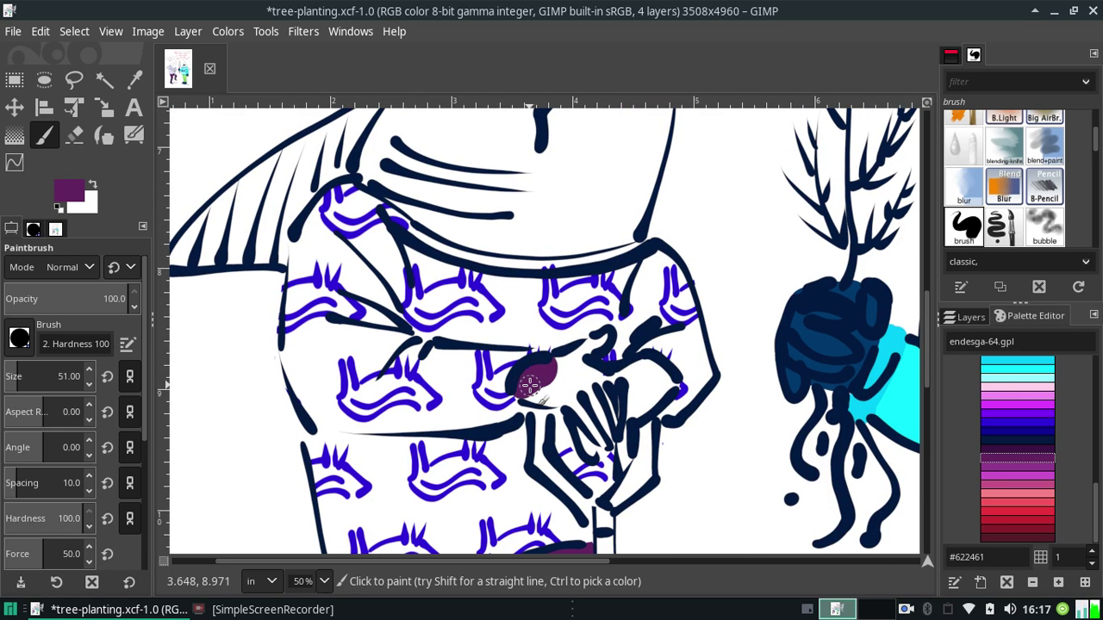
left_click(1017, 402)
mouse_move(547, 379)
left_mouse_down()
mouse_move(535, 391)
mouse_move(598, 416)
mouse_move(595, 445)
mouse_move(613, 412)
mouse_move(599, 408)
mouse_move(610, 392)
mouse_move(566, 367)
mouse_move(612, 387)
mouse_move(626, 372)
mouse_move(640, 380)
mouse_move(627, 408)
mouse_move(665, 385)
mouse_move(645, 372)
left_mouse_up()
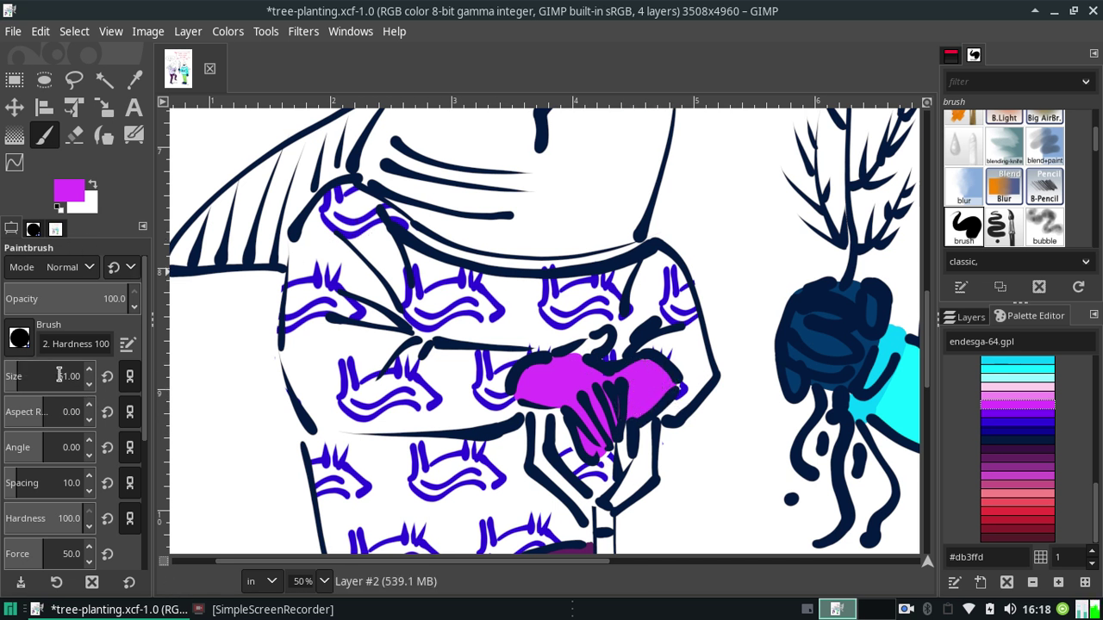
scroll(60, 376, "down", 1)
mouse_move(586, 354)
left_mouse_down()
mouse_move(594, 338)
mouse_move(574, 356)
mouse_move(601, 340)
mouse_move(576, 357)
mouse_move(642, 369)
mouse_move(674, 388)
mouse_move(669, 402)
mouse_move(683, 383)
left_mouse_up()
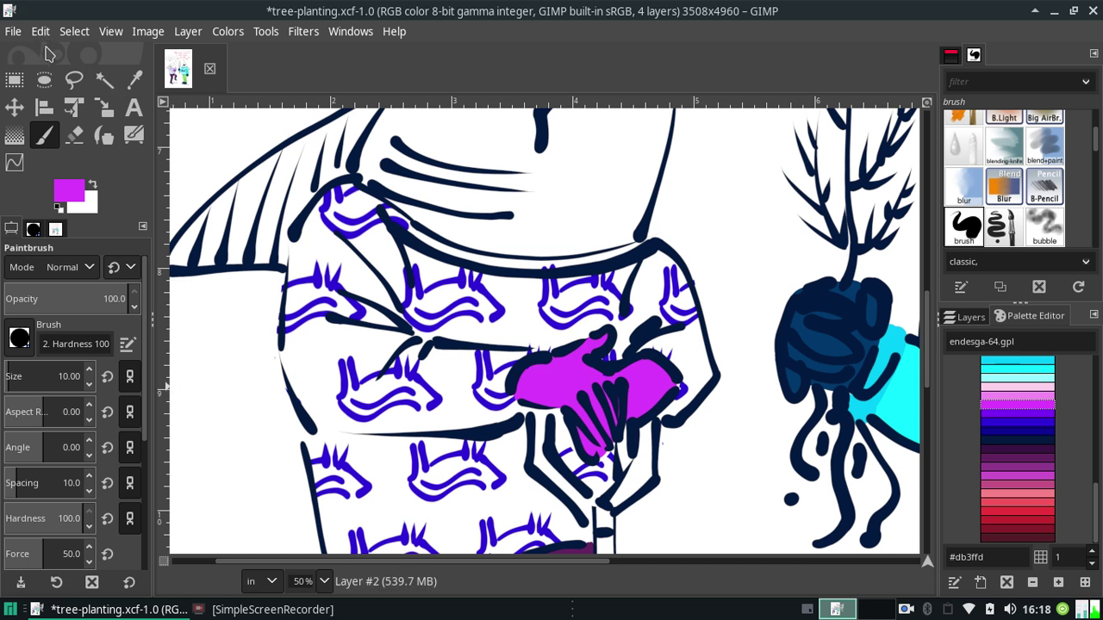
key("ctrl+s")
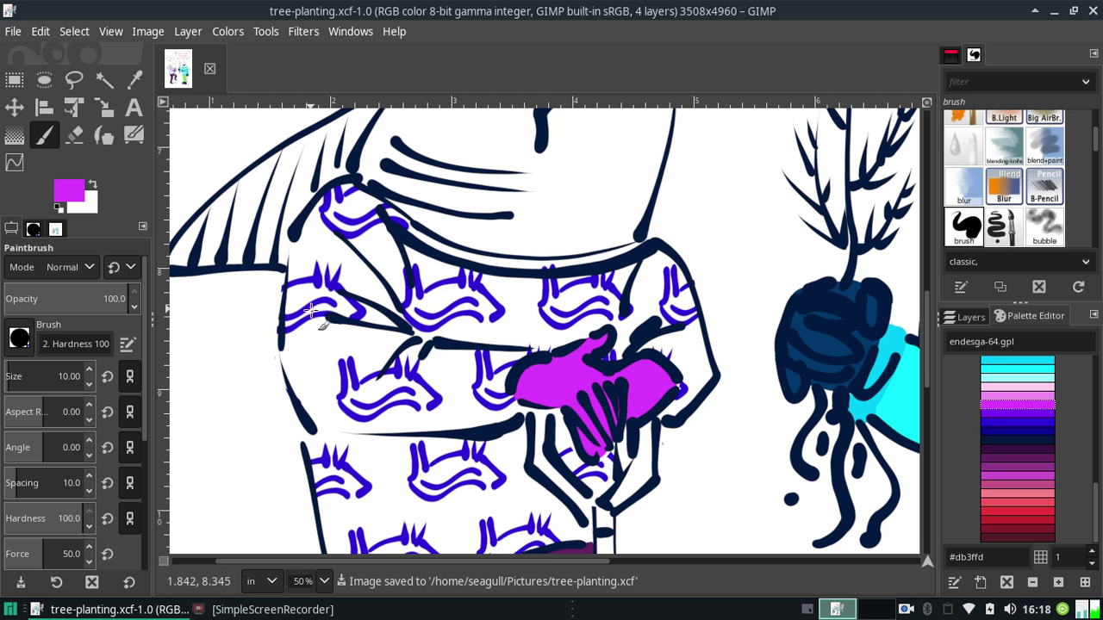
Test dark purple hatch strokes on the trousers, then undo them
mouse_move(928, 357)
left_mouse_down()
mouse_move(917, 474)
mouse_move(888, 379)
left_mouse_up()
scroll(888, 379, "down", 8)
scroll(888, 384, "up", 9)
scroll(893, 386, "down", 1)
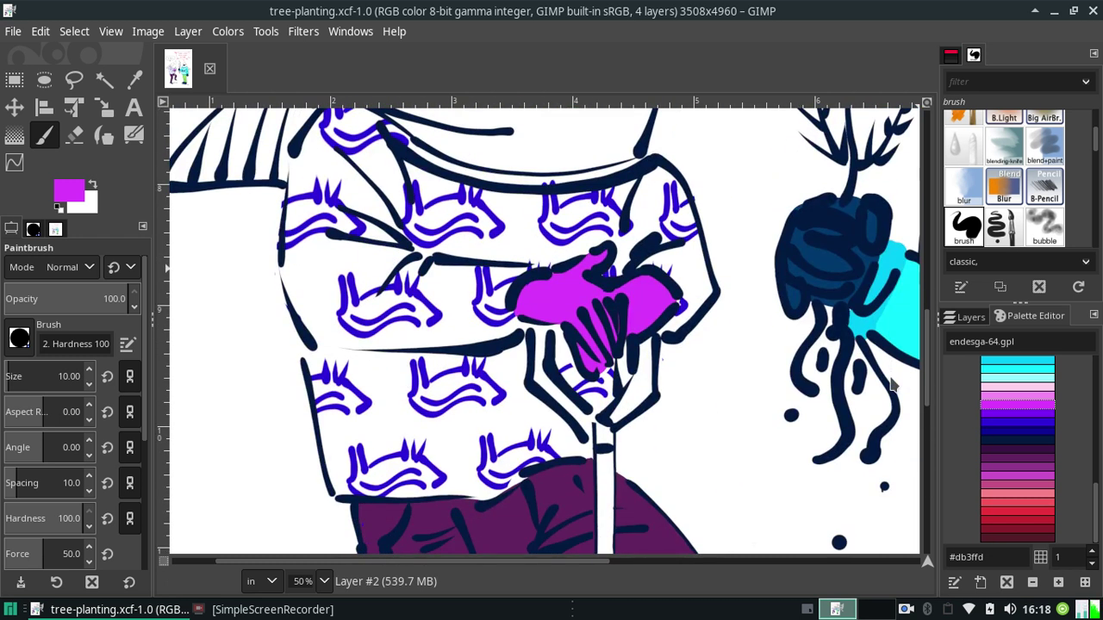
scroll(893, 386, "up", 3)
scroll(887, 344, "up", 2)
scroll(884, 302, "down", 2)
scroll(878, 272, "up", 3)
scroll(874, 362, "down", 8)
scroll(874, 403, "up", 1)
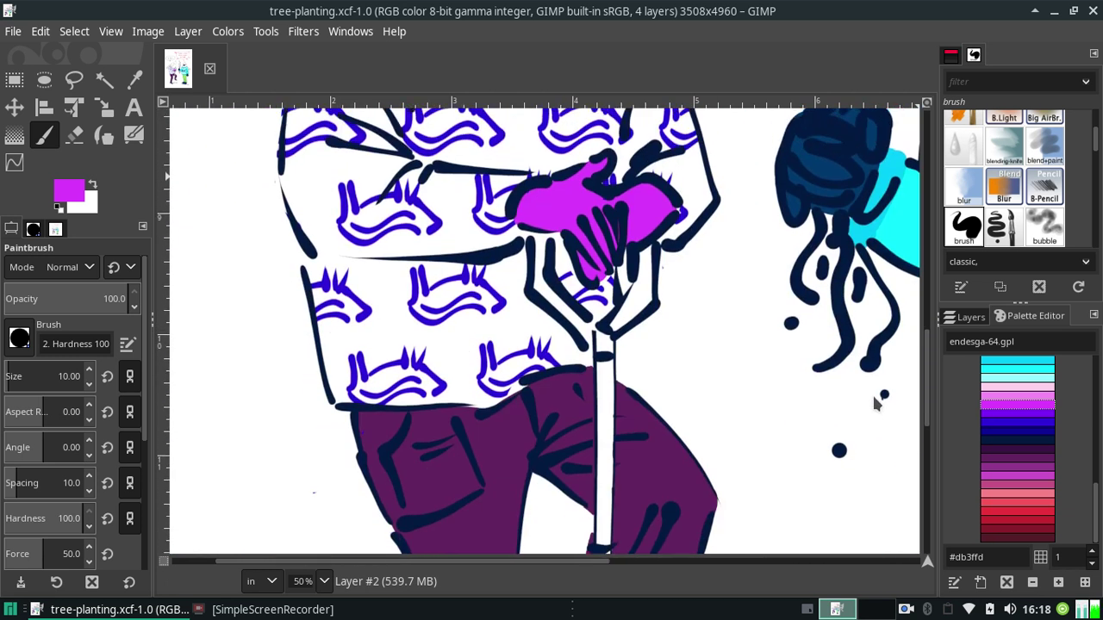
scroll(870, 431, "up", 1)
scroll(869, 461, "down", 3)
scroll(869, 461, "down", 3)
scroll(857, 465, "up", 8)
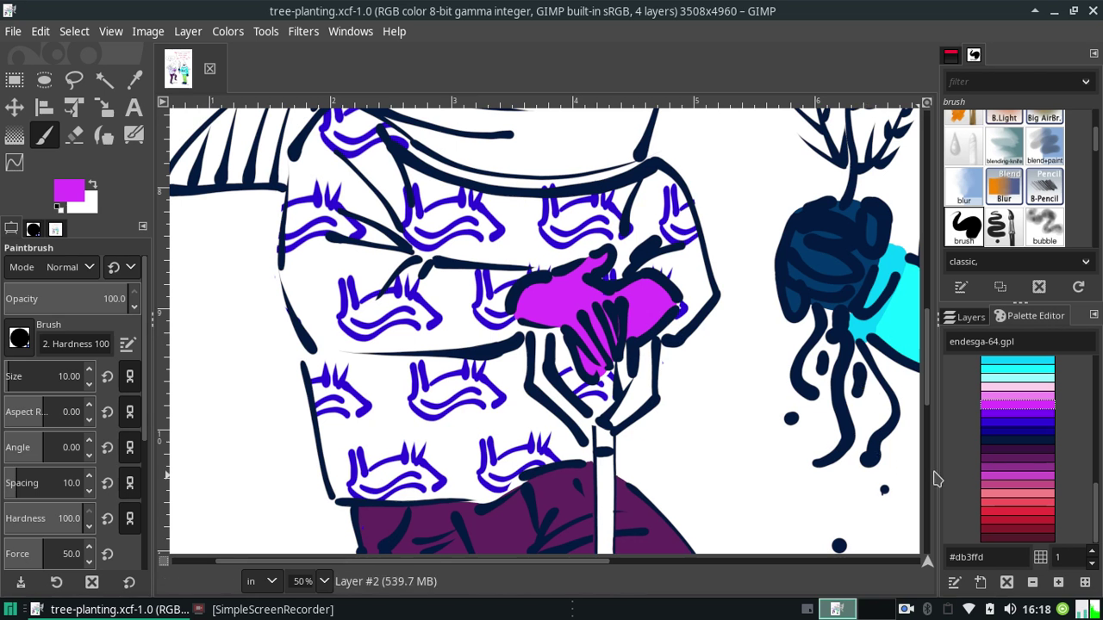
left_click(989, 450)
left_click_drag(671, 450, 640, 527)
left_click_drag(665, 483, 645, 526)
left_click_drag(661, 510, 669, 543)
key("ctrl+z")
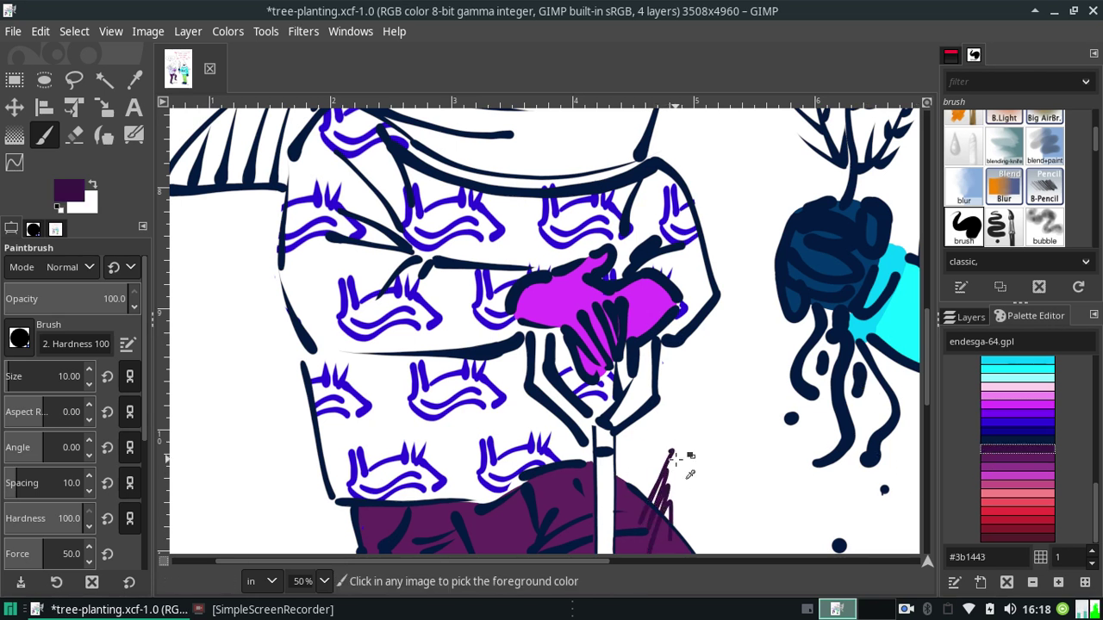
key("ctrl+z")
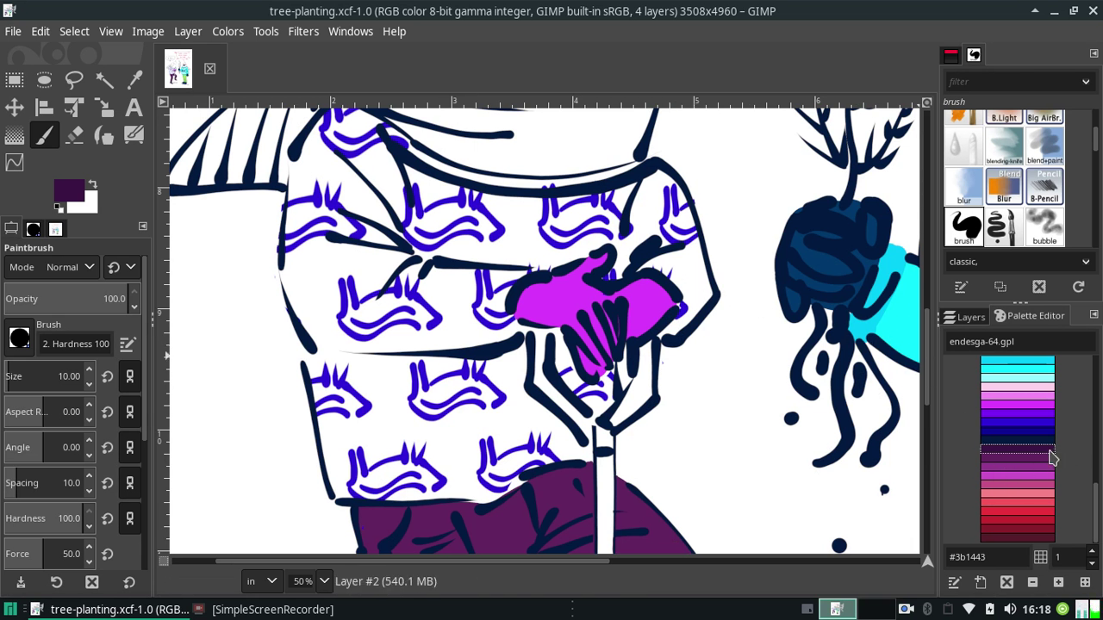
Try the blue and cyan swatches, then settle on orange-red #ff5000
left_click(1017, 423)
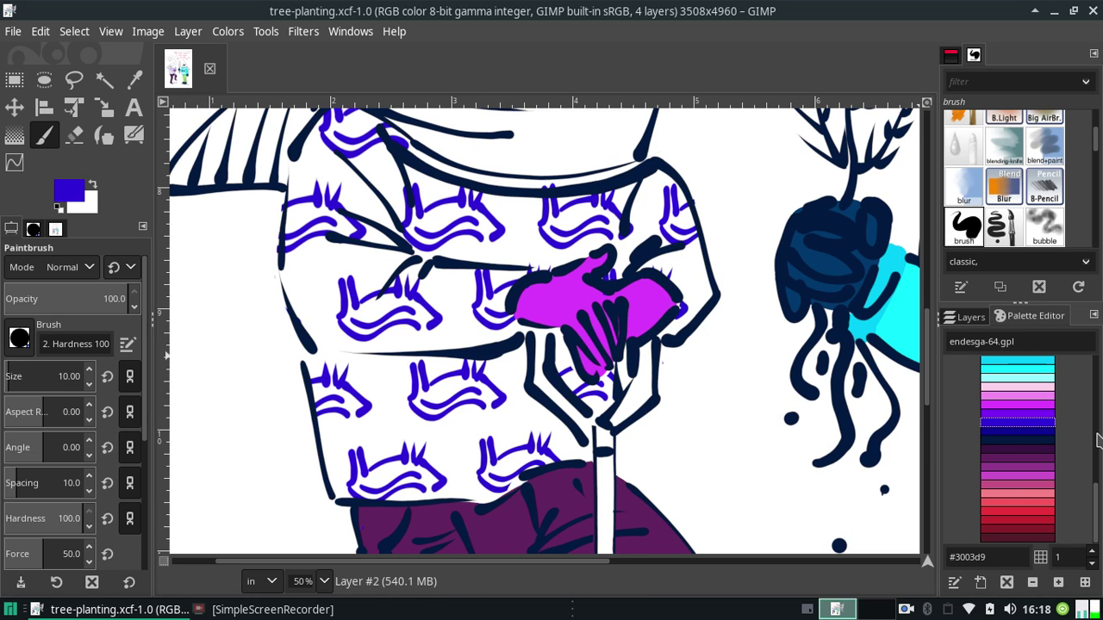
left_click_drag(1097, 504, 1085, 491)
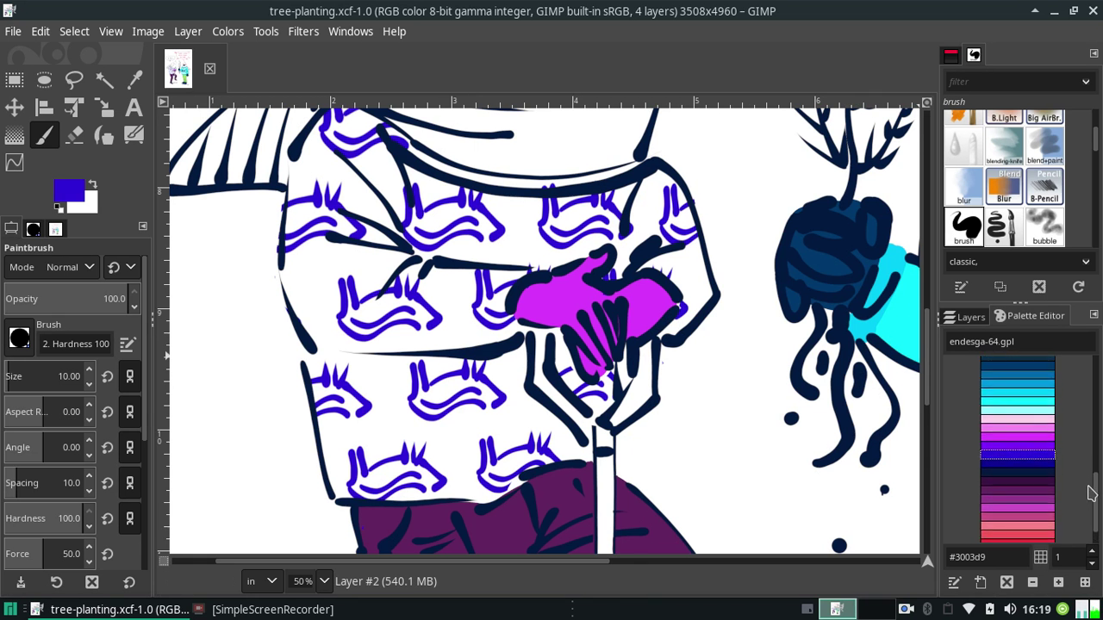
left_click(1025, 394)
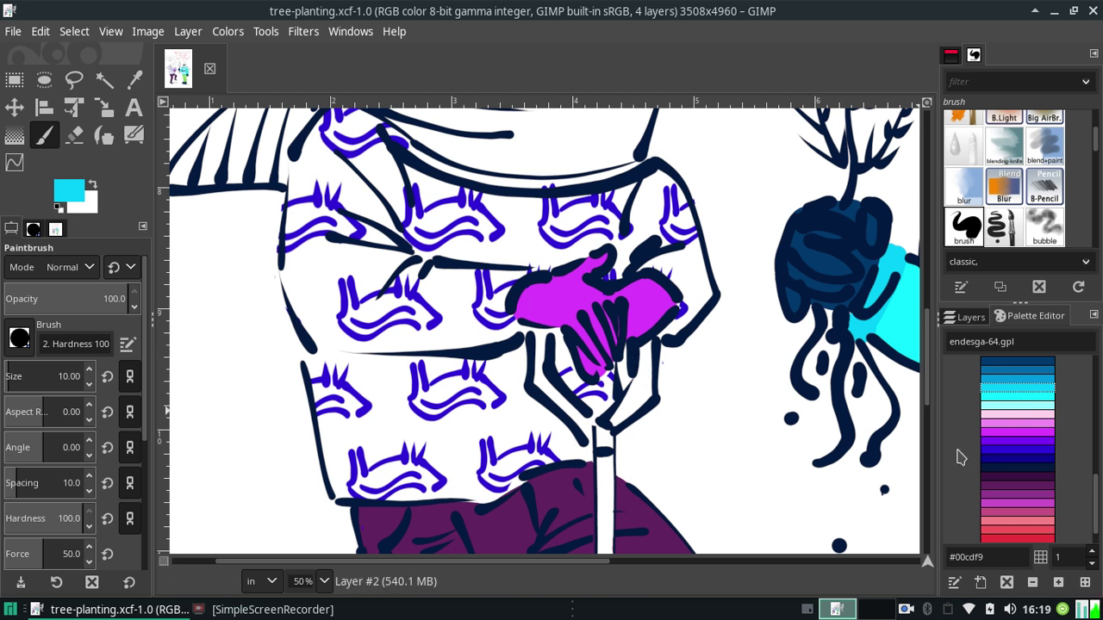
left_click_drag(1094, 493, 1097, 454)
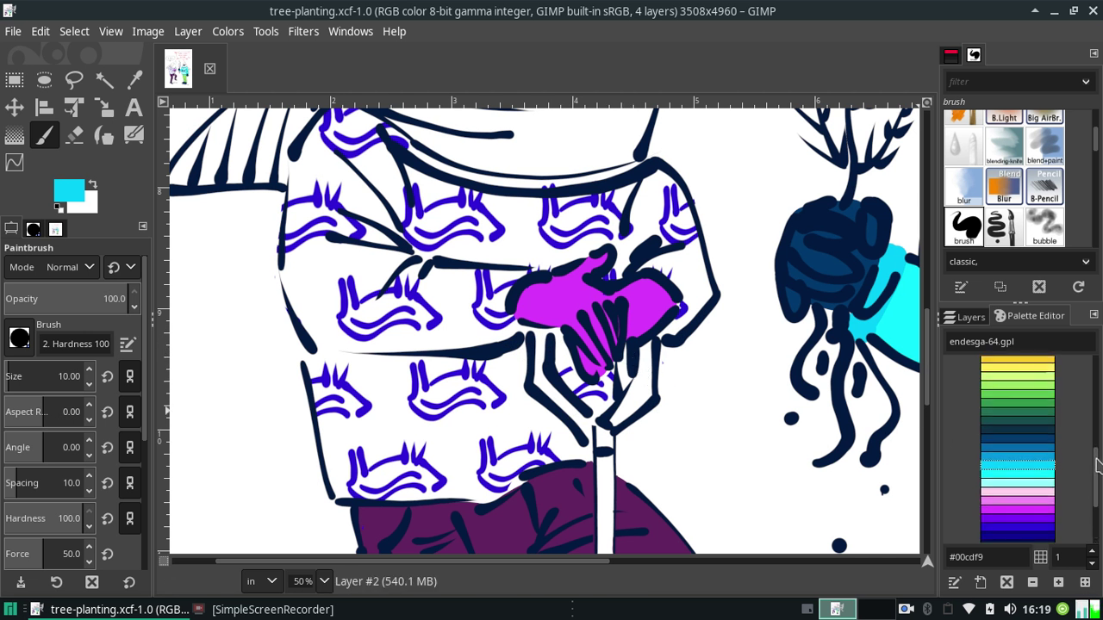
scroll(1072, 431, "down", 1)
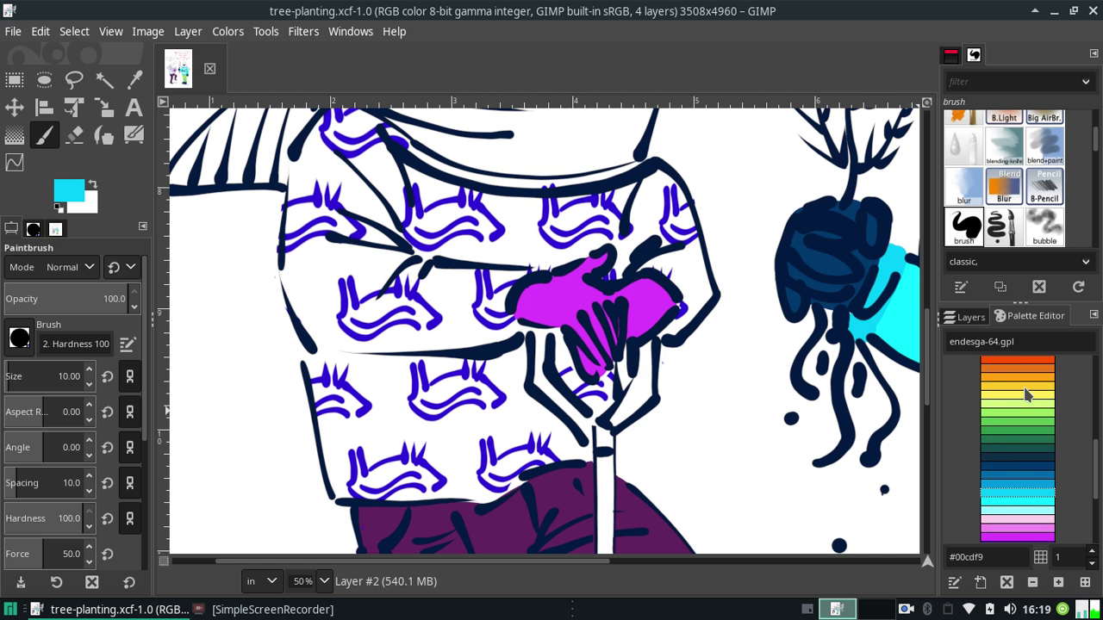
left_click(994, 366)
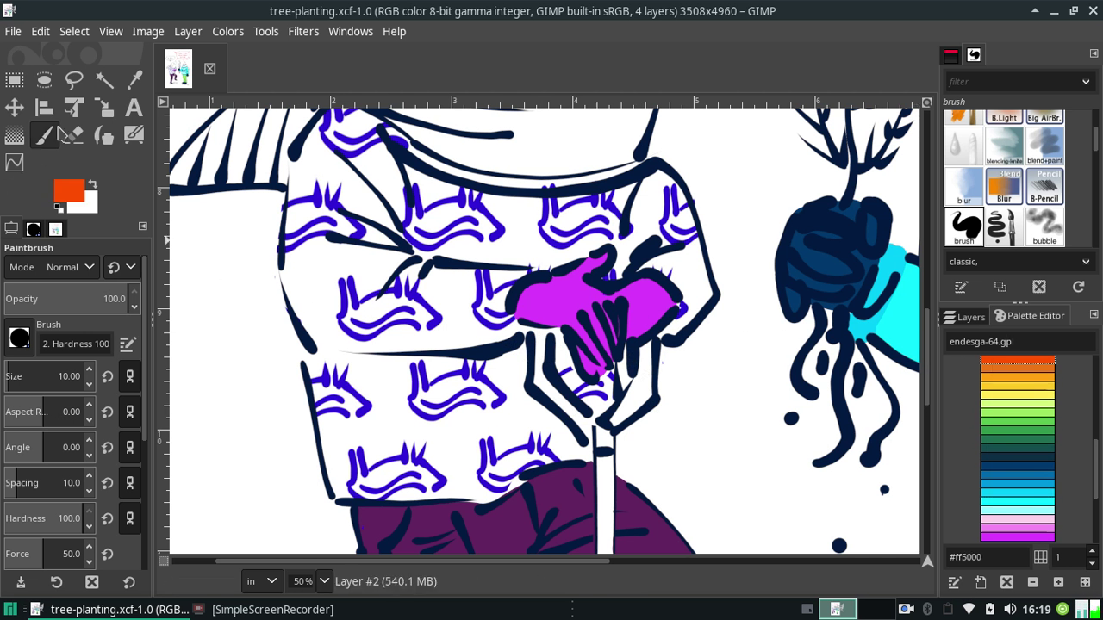
Reset the Paintbrush size and paint the shovel's forked grip orange-red down to the pole
left_click(104, 137)
left_click(46, 140)
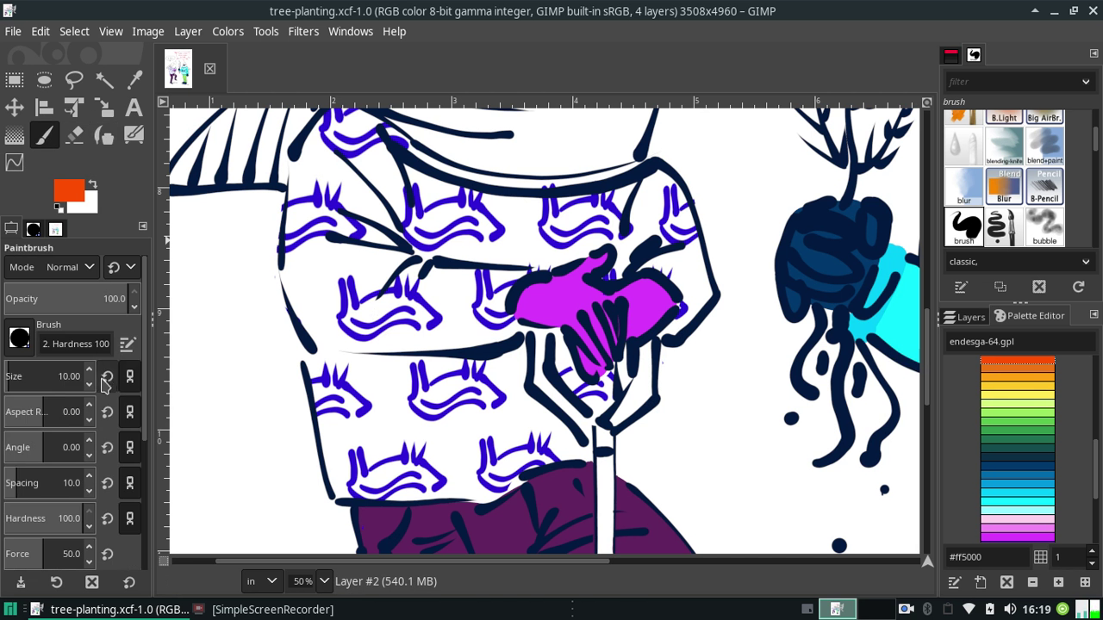
left_click(107, 377)
mouse_move(541, 333)
left_mouse_down()
mouse_move(558, 397)
mouse_move(604, 441)
left_mouse_up()
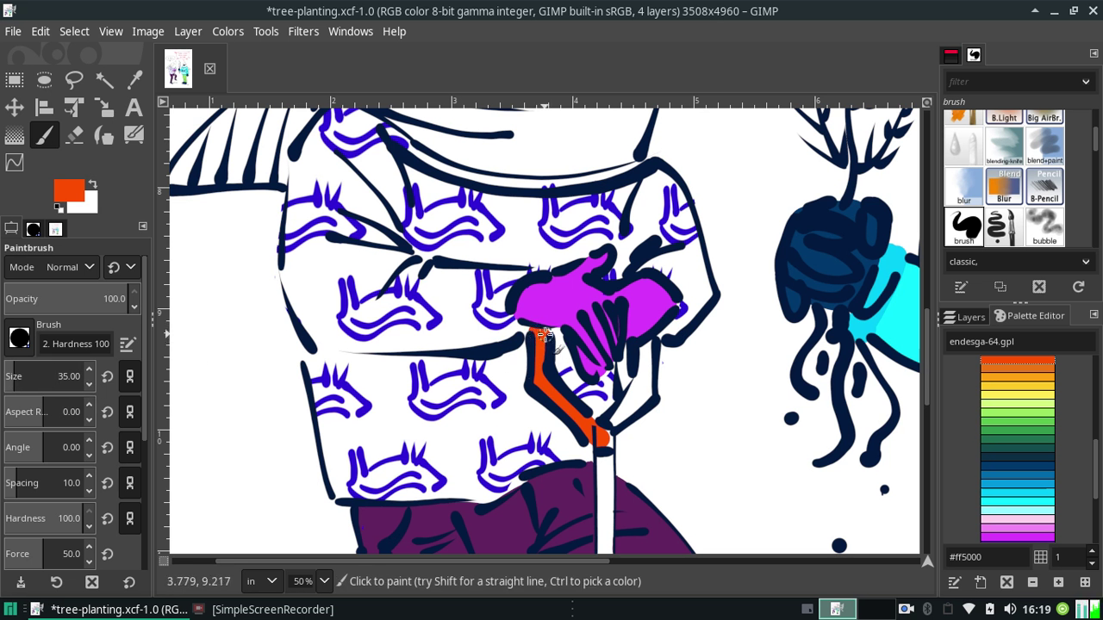
left_click_drag(645, 348, 644, 372)
mouse_move(652, 342)
left_mouse_down()
mouse_move(609, 424)
mouse_move(647, 388)
mouse_move(603, 435)
left_mouse_up()
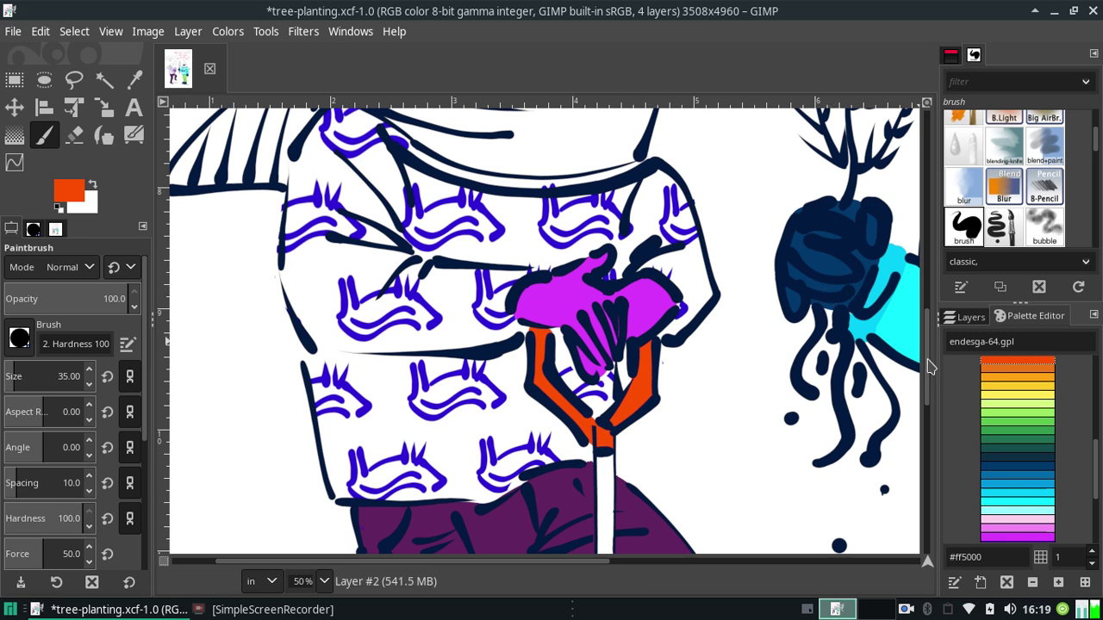
mouse_move(930, 367)
left_mouse_down()
mouse_move(934, 457)
mouse_move(931, 352)
mouse_move(933, 418)
mouse_move(959, 439)
mouse_move(956, 392)
mouse_move(956, 431)
mouse_move(953, 403)
left_mouse_up()
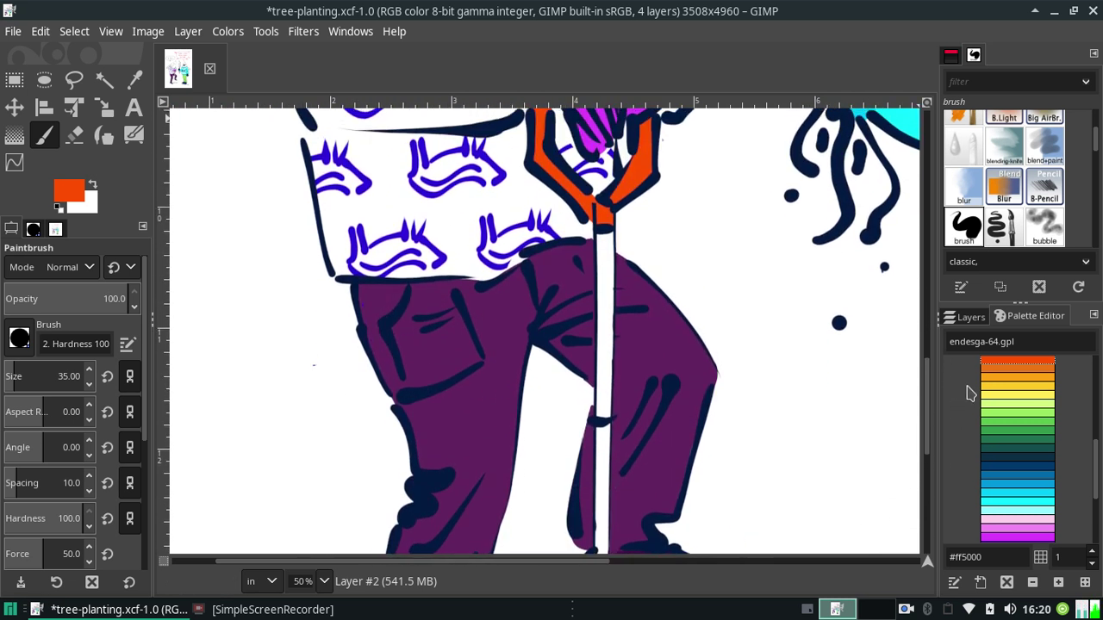
Draw straight #ed7614 orange lines down the shovel shaft, then select #ffa214
left_click(999, 368)
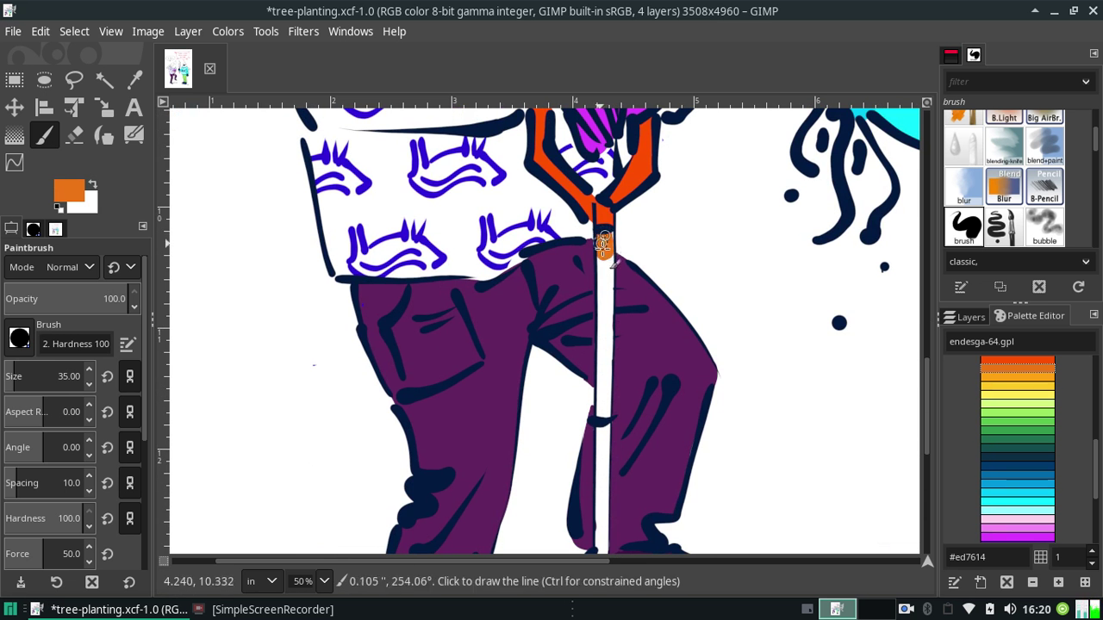
left_click(601, 417, "shift")
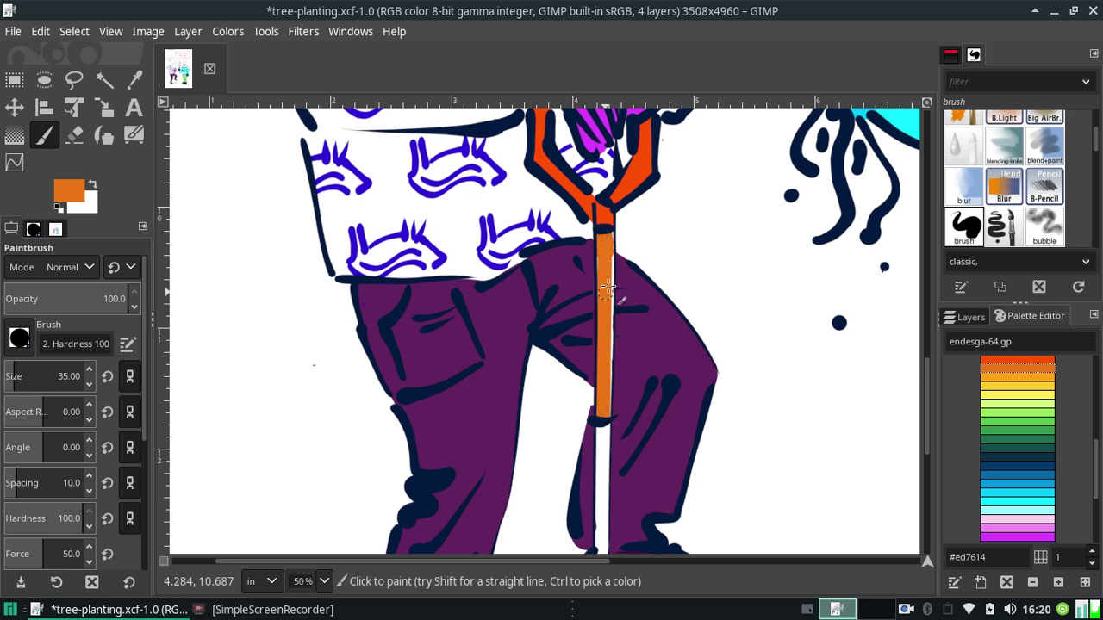
left_click(604, 232)
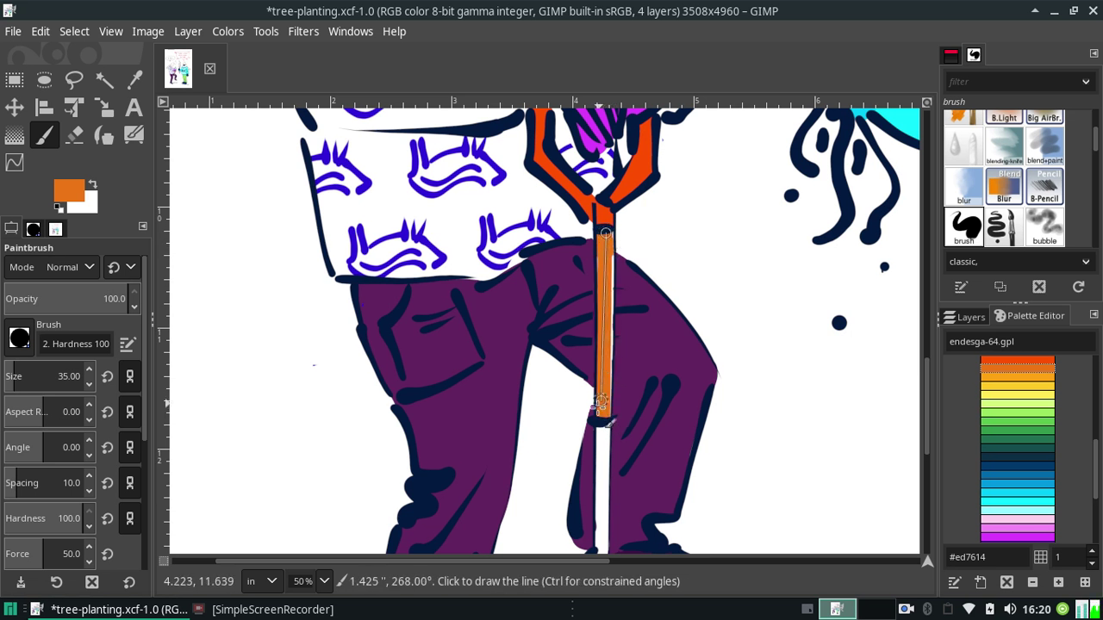
left_click(603, 419, "shift")
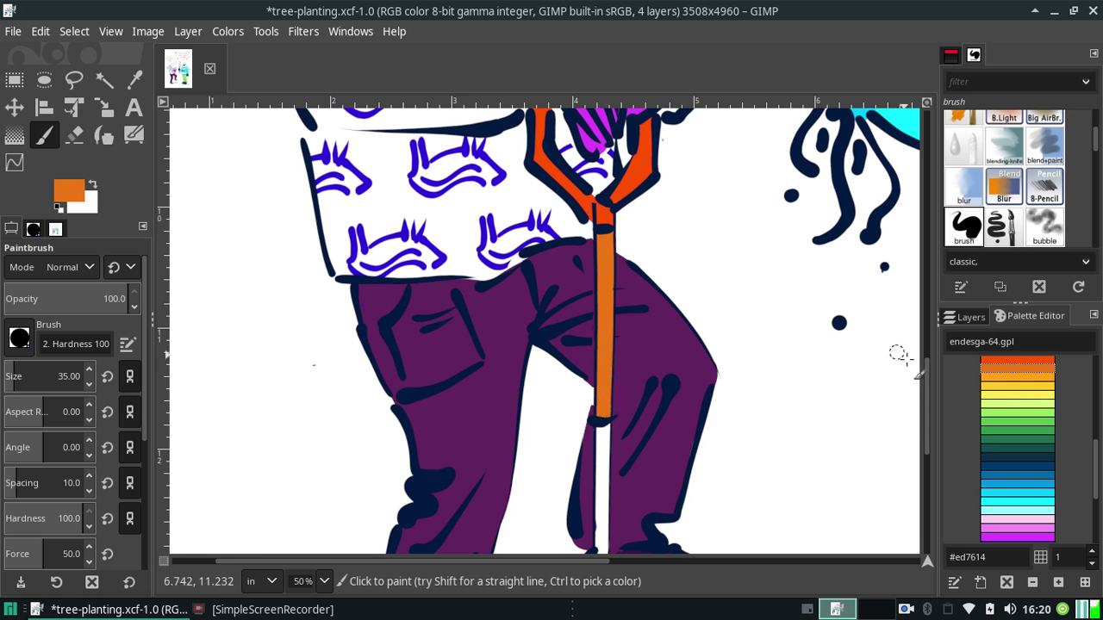
left_click(991, 379)
left_click_drag(929, 395, 923, 451)
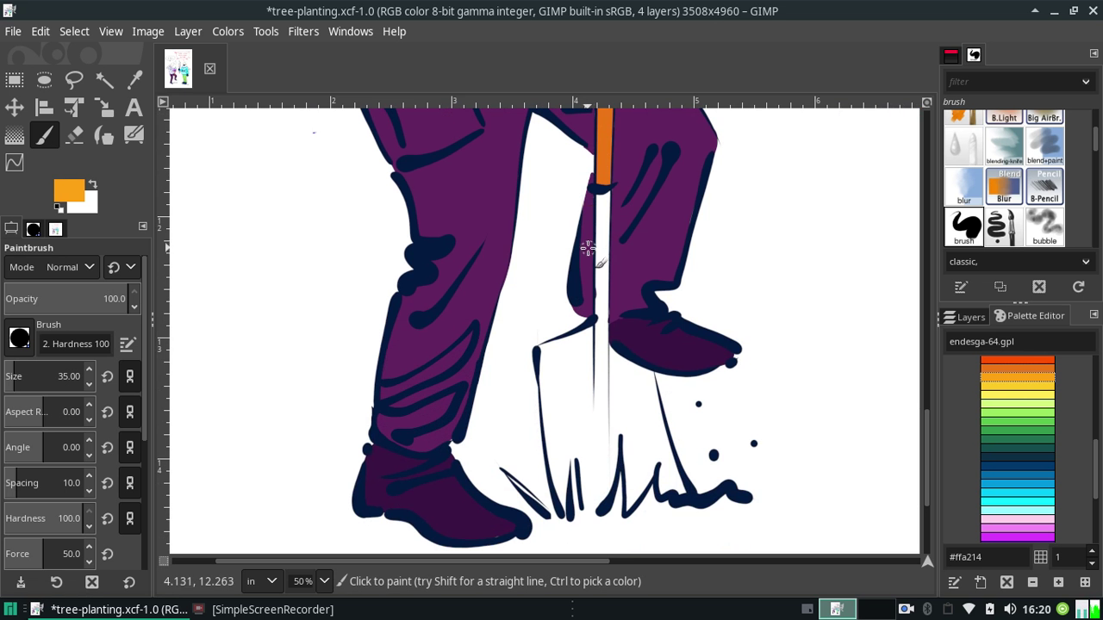
Paint the upper spade blade light orange and draw a straight line along the lower shaft
mouse_move(541, 353)
left_mouse_down()
mouse_move(584, 336)
mouse_move(549, 370)
mouse_move(579, 393)
mouse_move(606, 353)
mouse_move(643, 380)
left_mouse_up()
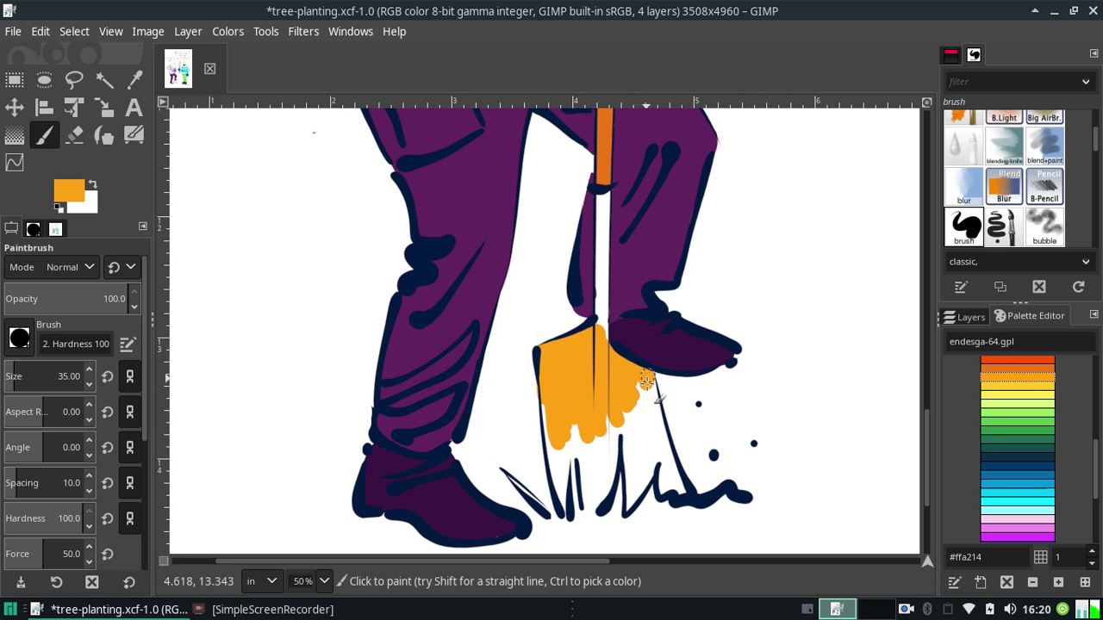
left_click_drag(646, 380, 607, 377)
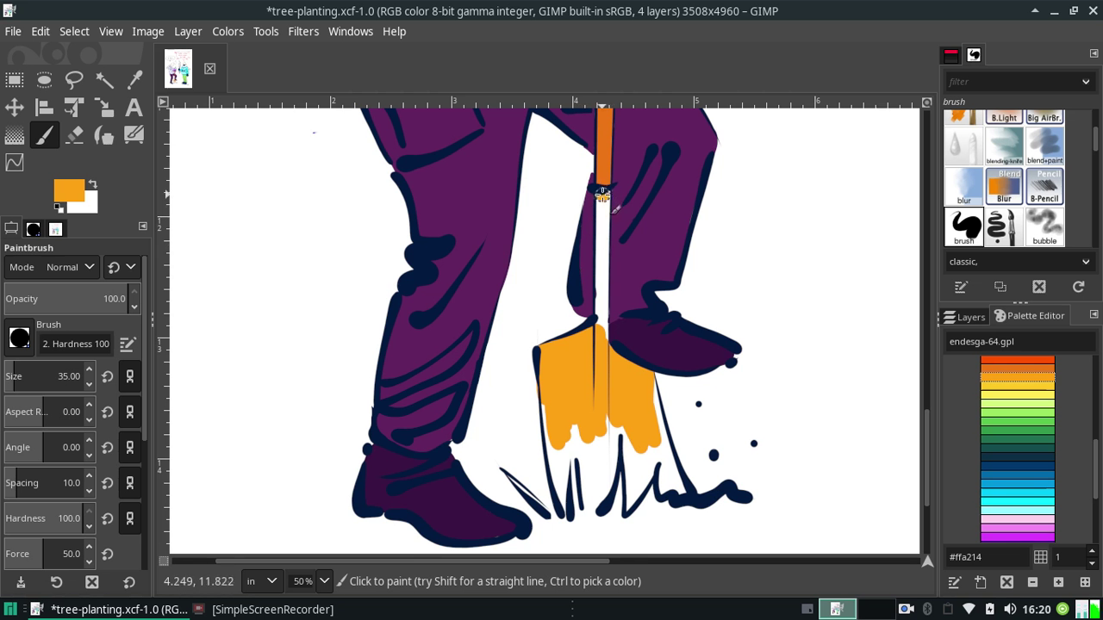
key("shift")
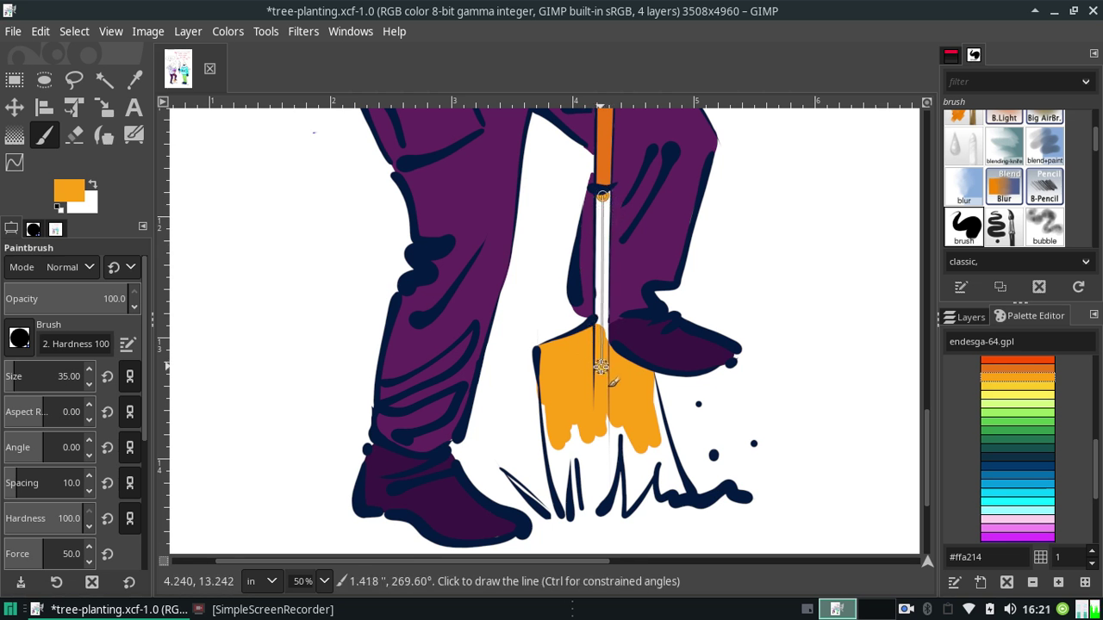
left_click(600, 367, "shift")
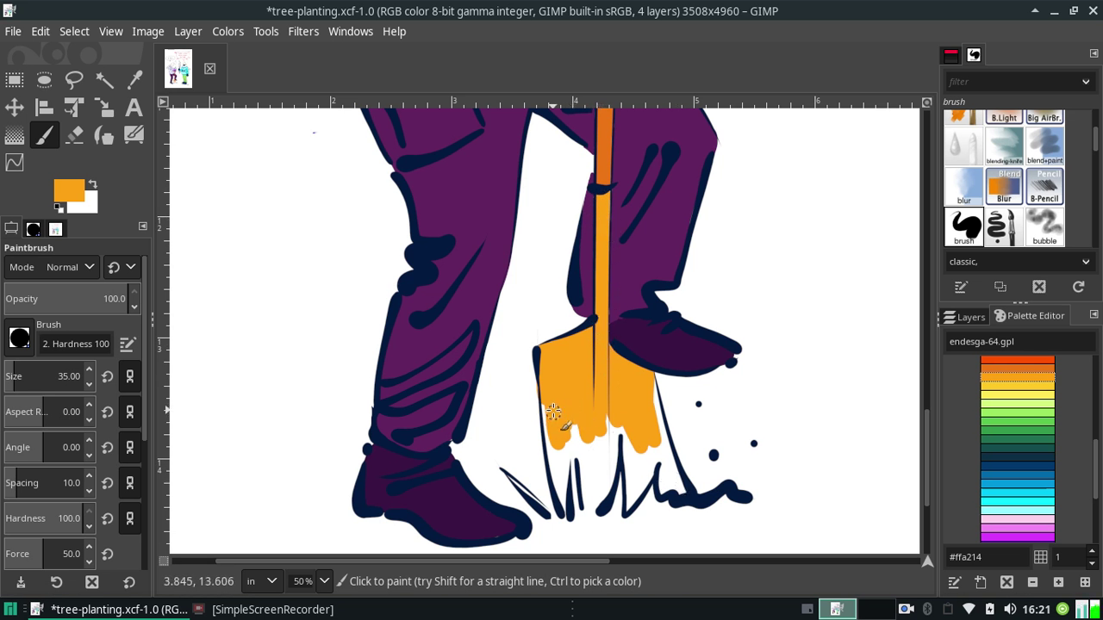
Fill the white gaps along the blade's lower edges and spade tip
left_click_drag(553, 436, 554, 448)
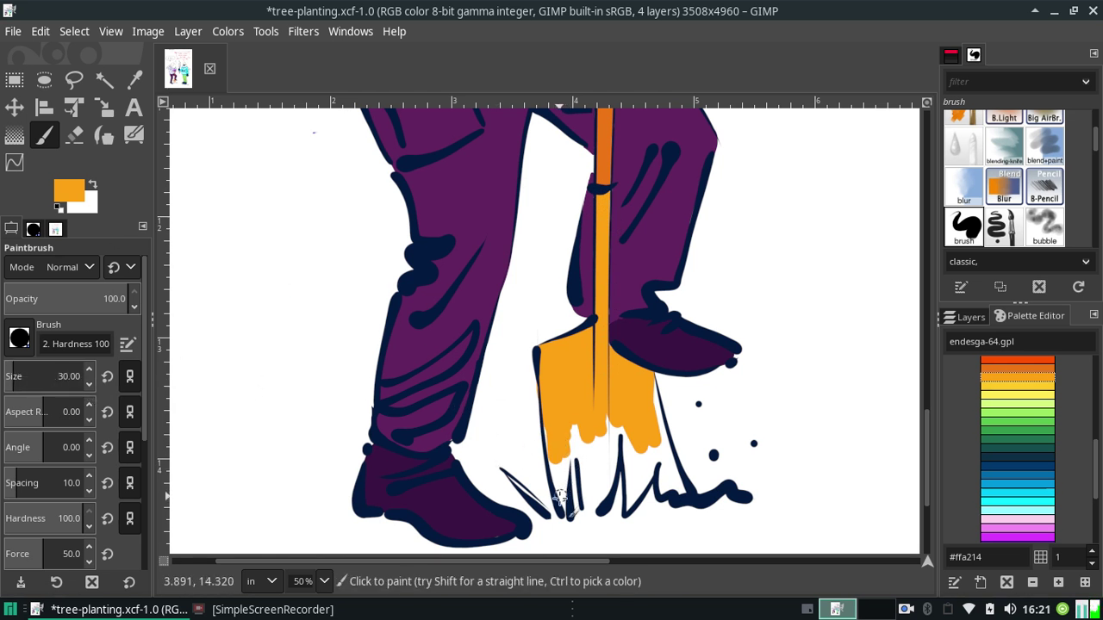
left_click_drag(568, 510, 559, 483)
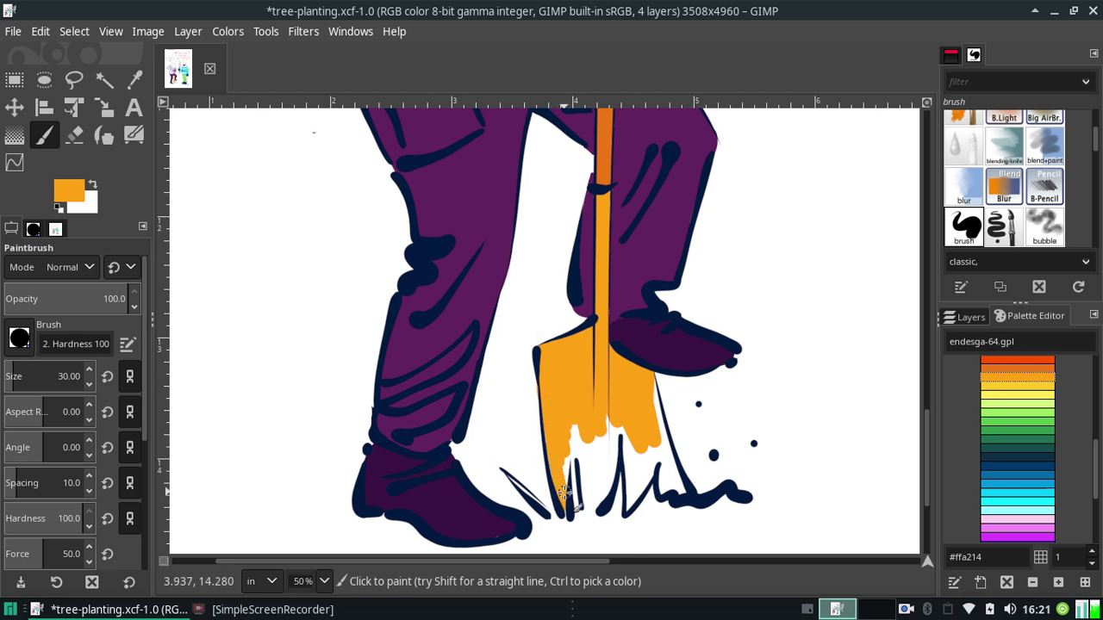
mouse_move(561, 482)
left_mouse_down()
mouse_move(560, 411)
mouse_move(581, 420)
mouse_move(595, 504)
mouse_move(638, 452)
mouse_move(635, 496)
left_mouse_up()
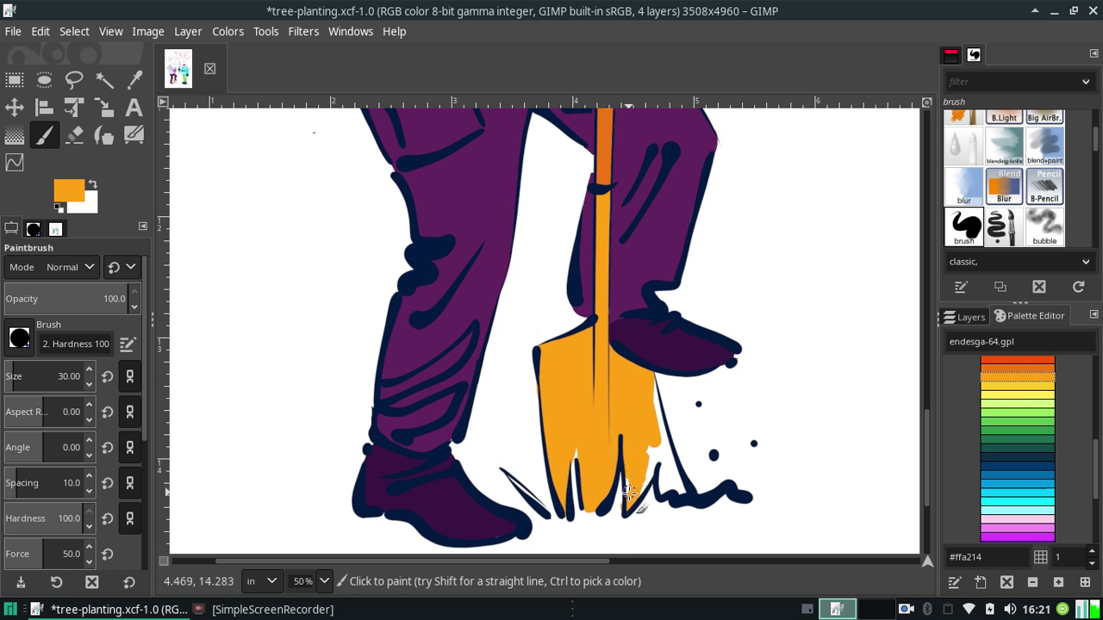
left_click_drag(632, 500, 639, 458)
left_click_drag(629, 506, 647, 404)
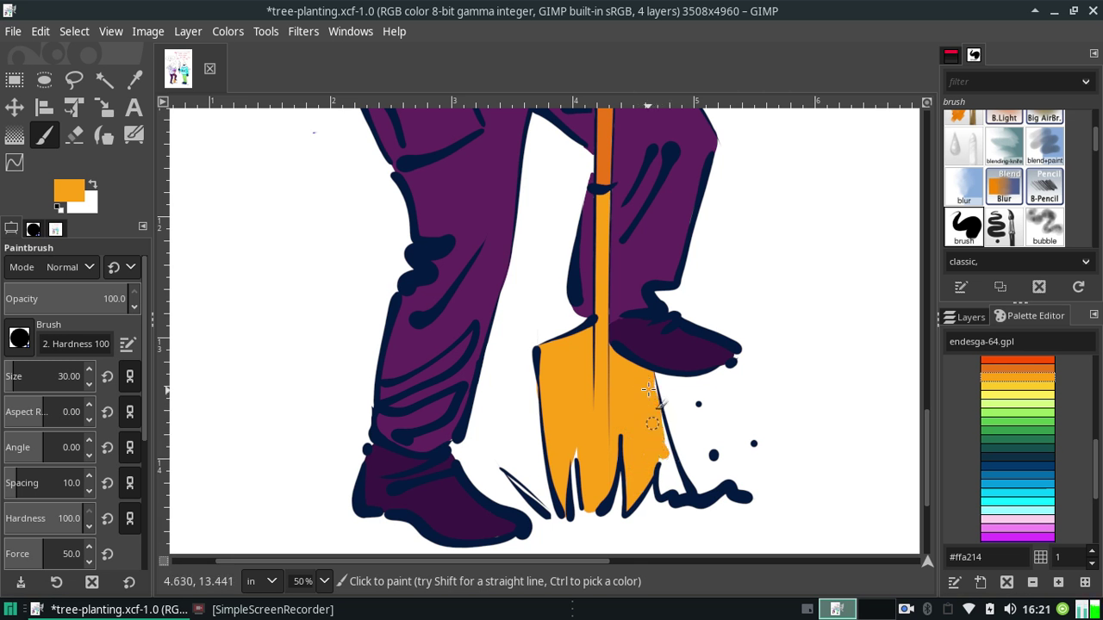
mouse_move(650, 406)
left_mouse_down()
mouse_move(669, 475)
mouse_move(652, 411)
left_mouse_up()
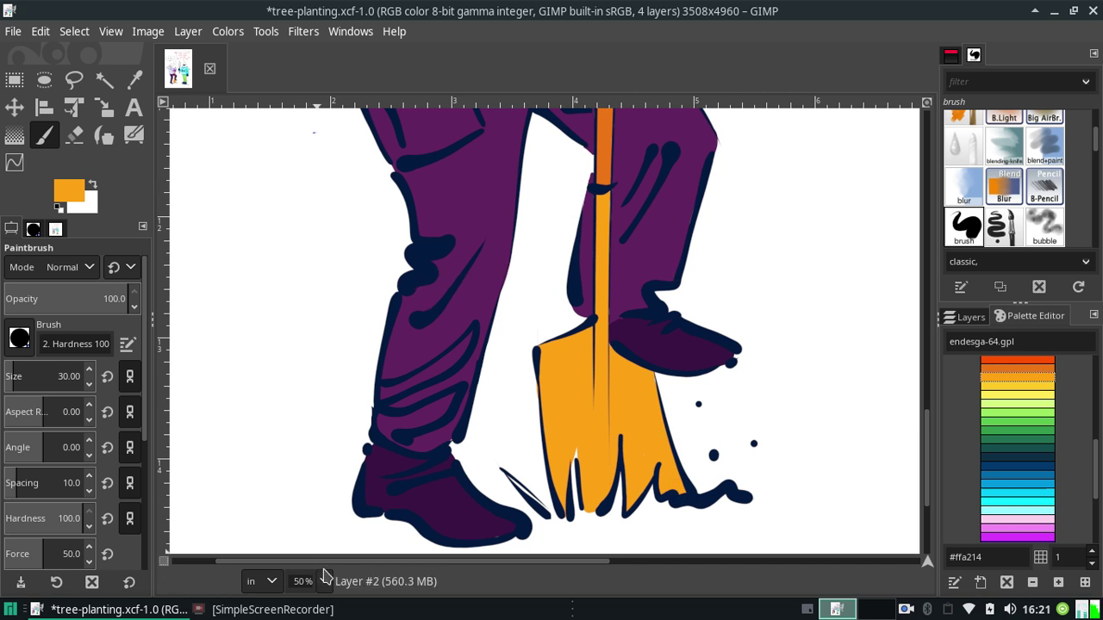
Zoom out to 11.1%, then set the view zoom to 25%
left_click(325, 581)
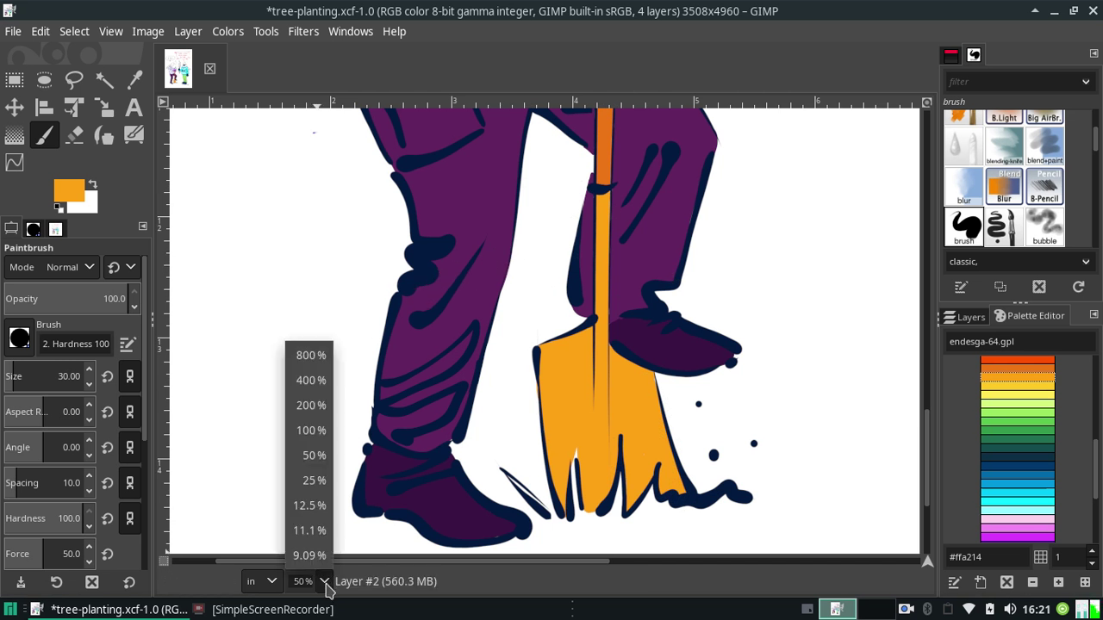
left_click(321, 532)
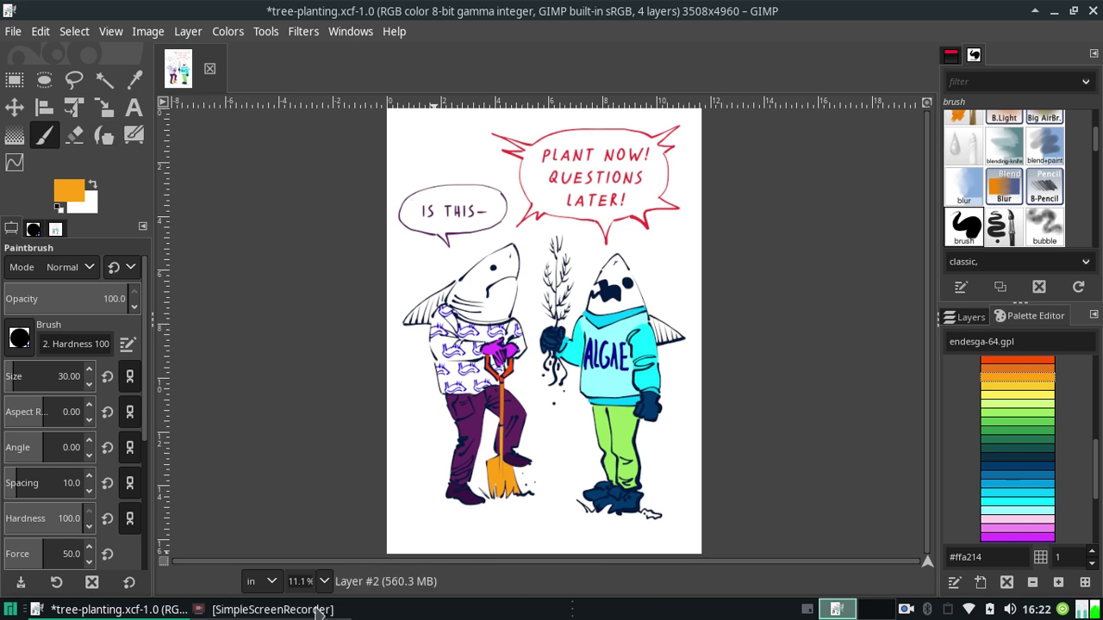
left_click(325, 582)
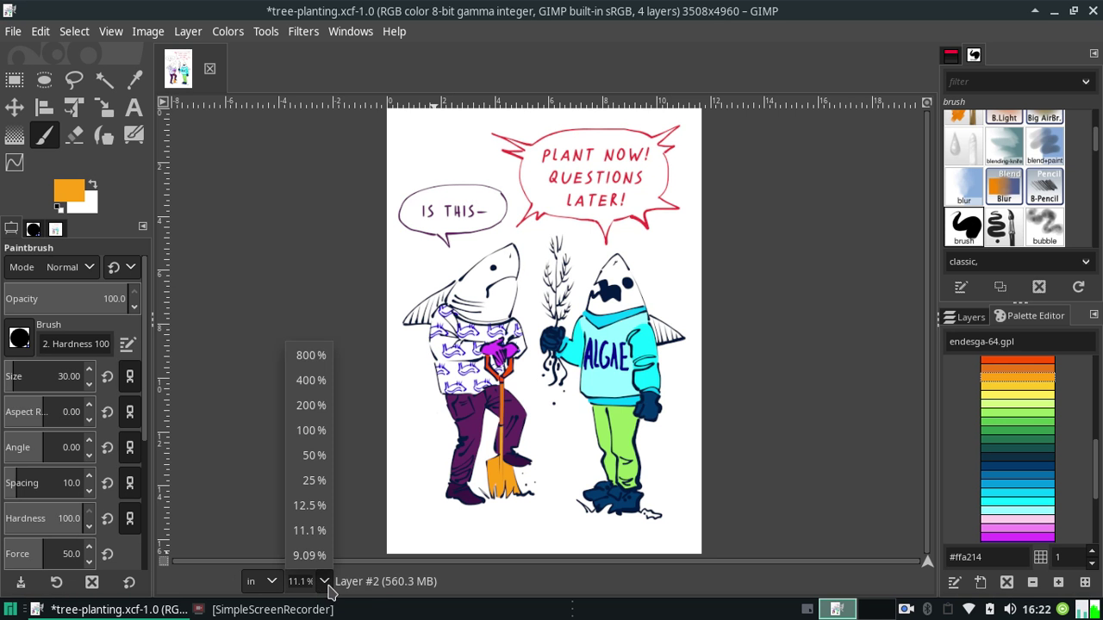
left_click(315, 482)
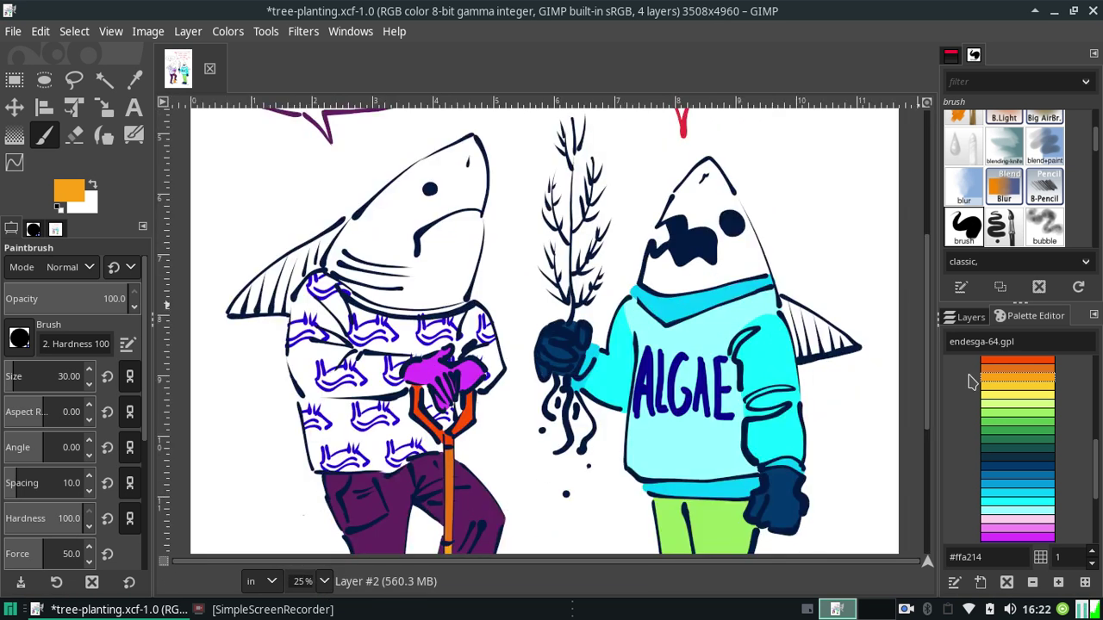
mouse_move(929, 343)
left_mouse_down()
mouse_move(941, 422)
mouse_move(939, 406)
left_mouse_up()
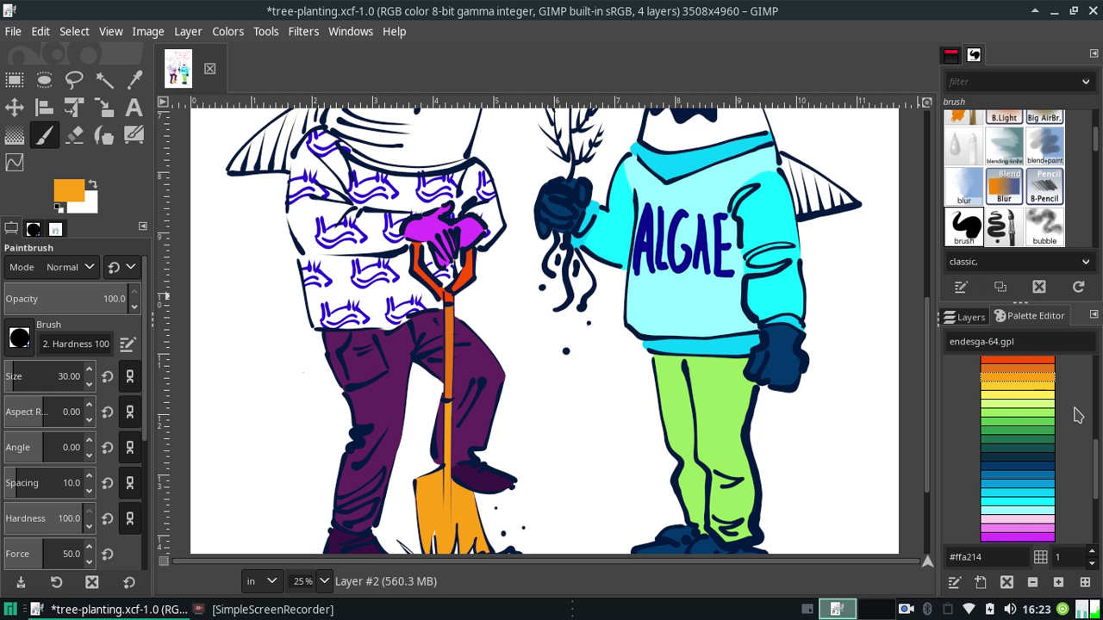
left_click_drag(1096, 457, 1082, 515)
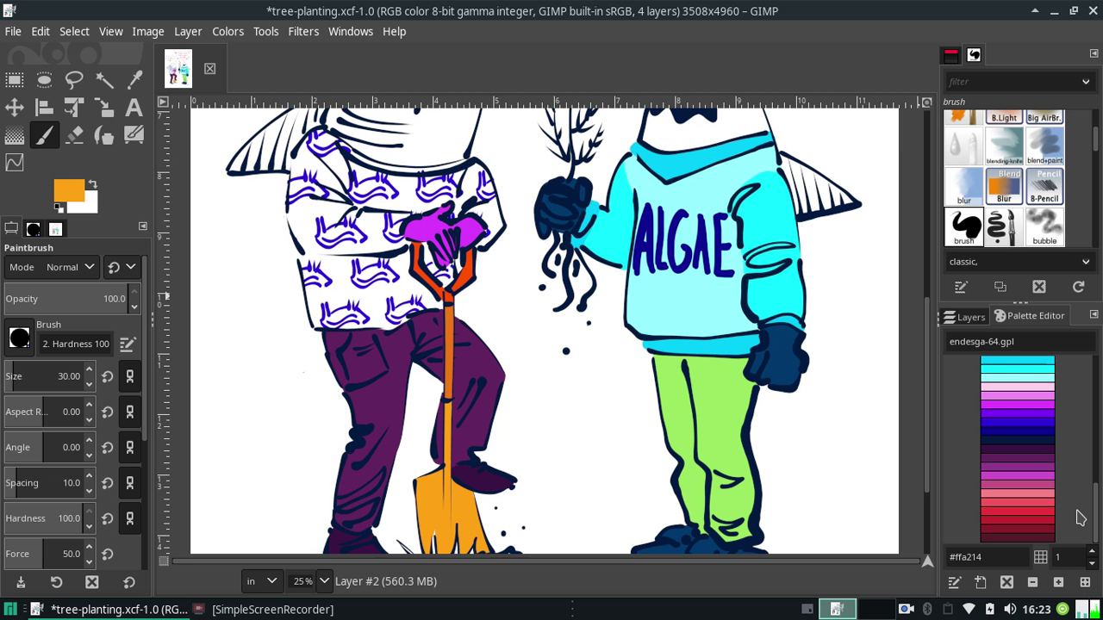
Try red and then light pink patches on the right shark's head, undoing each
left_click(1029, 503)
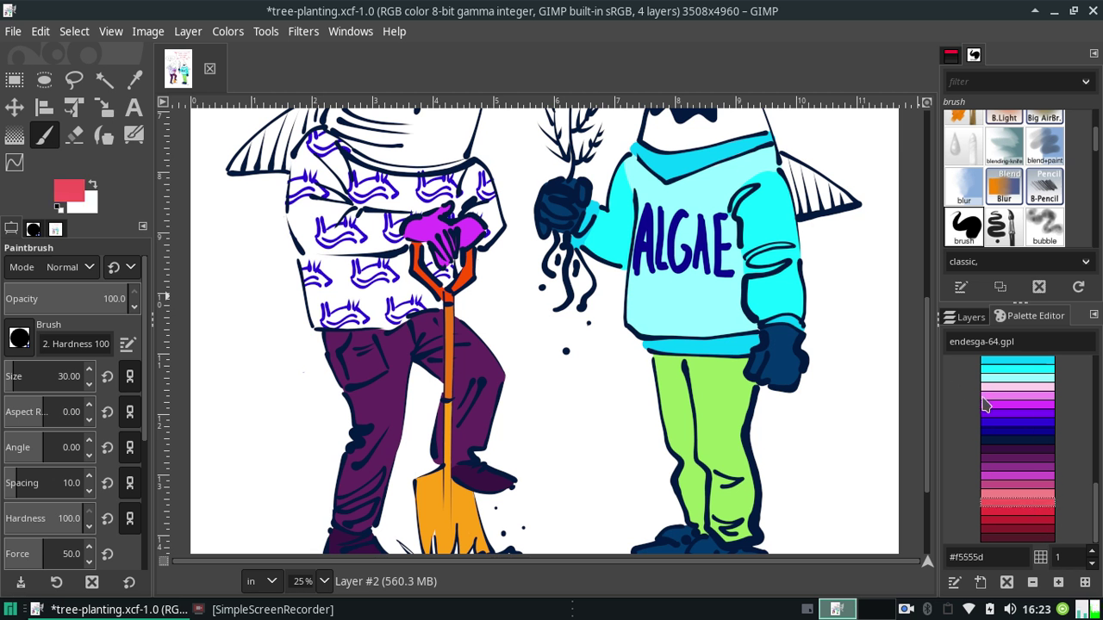
left_click_drag(931, 448, 935, 351)
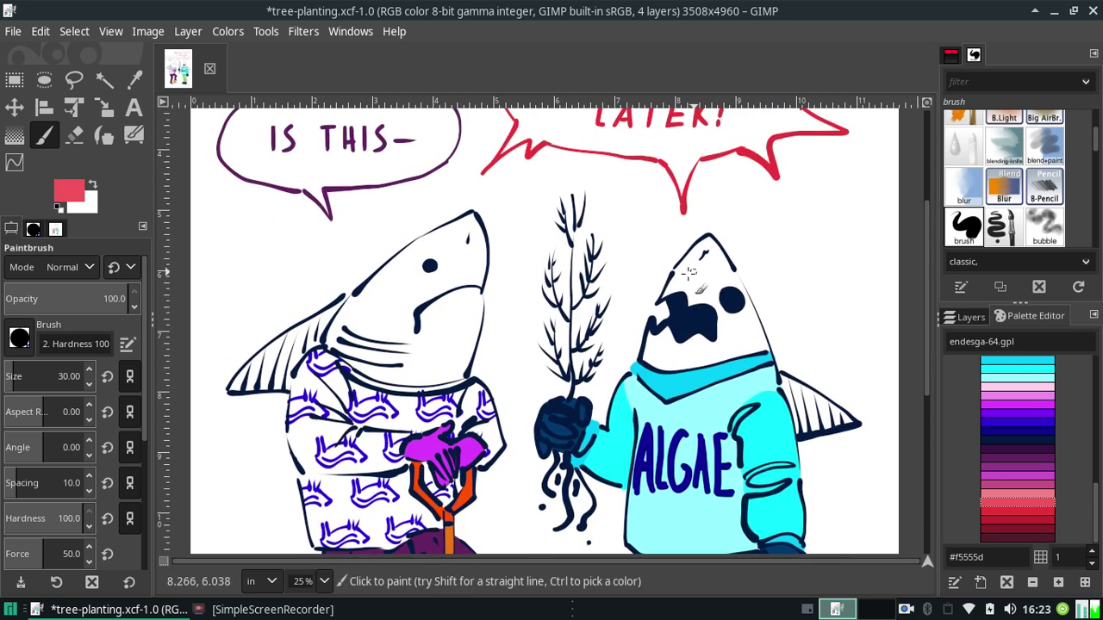
mouse_move(716, 273)
left_mouse_down()
mouse_move(690, 295)
mouse_move(697, 302)
left_mouse_up()
key("ctrl+z")
left_click(1017, 493)
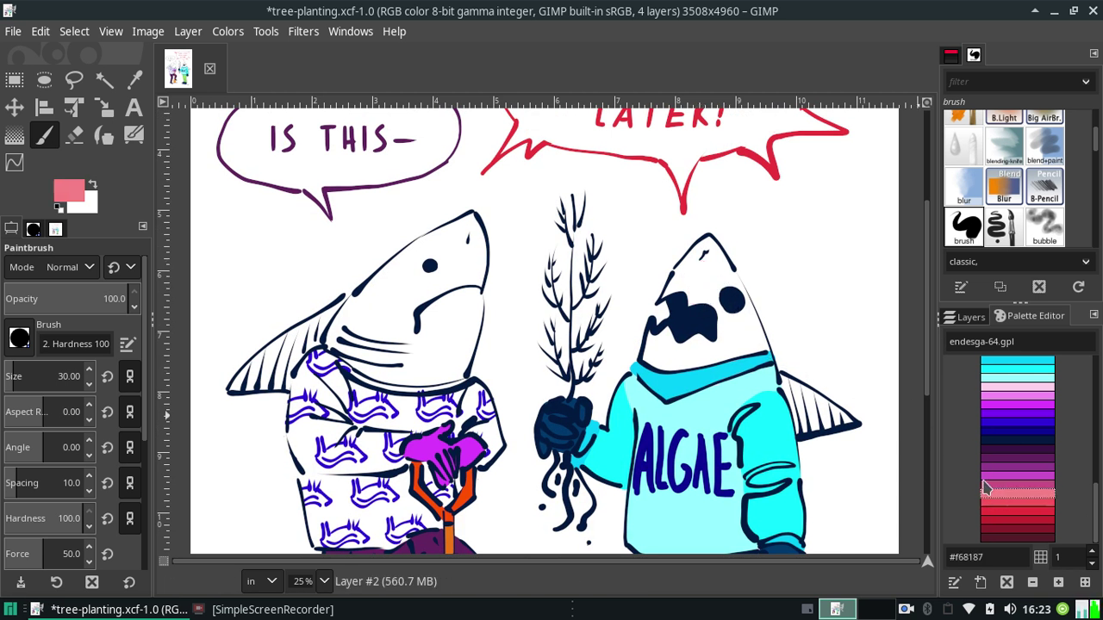
left_click_drag(689, 266, 676, 291)
key("ctrl+z")
Try a light cyan stroke and undo it, then paint light green #d3fc7e beside the spots
scroll(1096, 514, "up", 3)
left_click(1017, 421)
left_click_drag(679, 359, 670, 348)
key("ctrl+z")
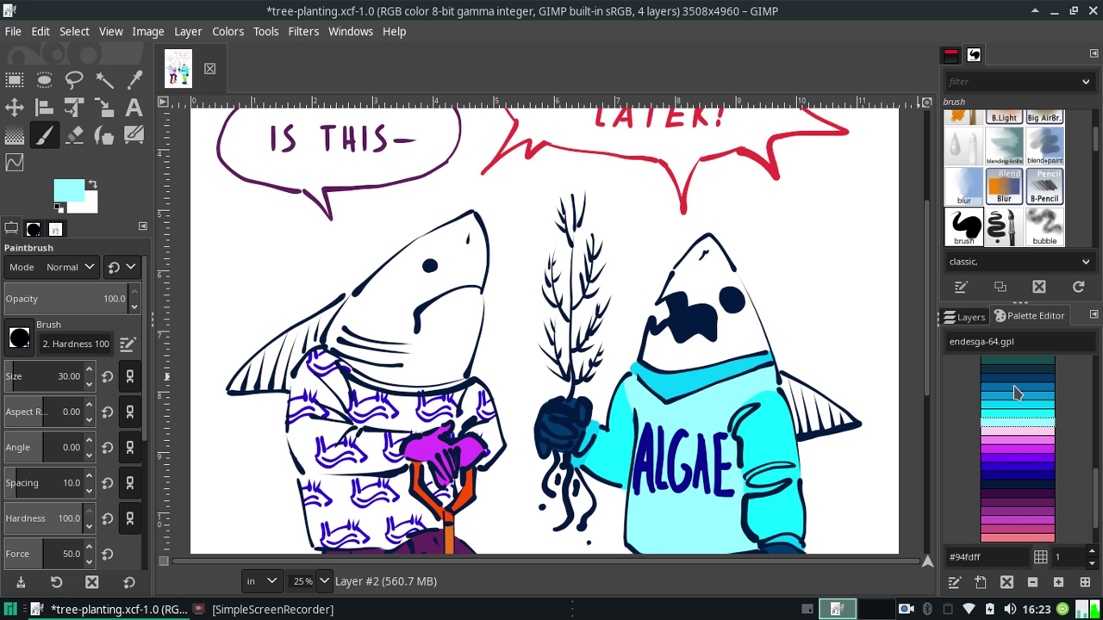
left_click_drag(1096, 474, 1098, 454)
left_click(1017, 397)
mouse_move(651, 349)
left_mouse_down()
mouse_move(674, 327)
mouse_move(655, 365)
mouse_move(718, 343)
mouse_move(682, 362)
left_mouse_up()
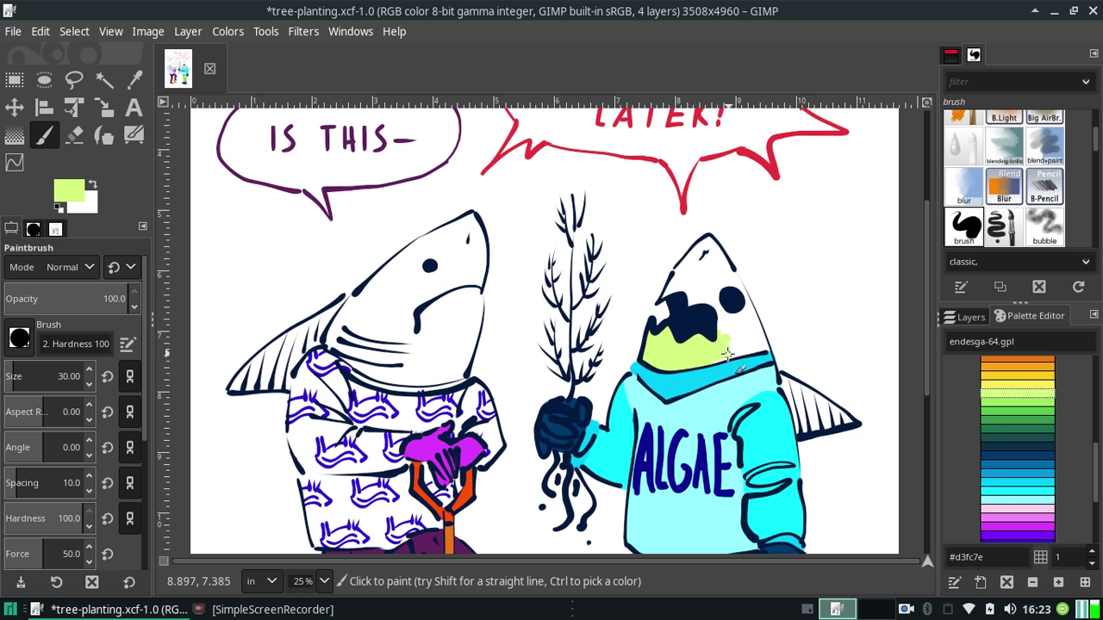
Spread light green around and below the right shark's black spot
mouse_move(738, 344)
left_mouse_down()
mouse_move(723, 314)
mouse_move(732, 342)
left_mouse_up()
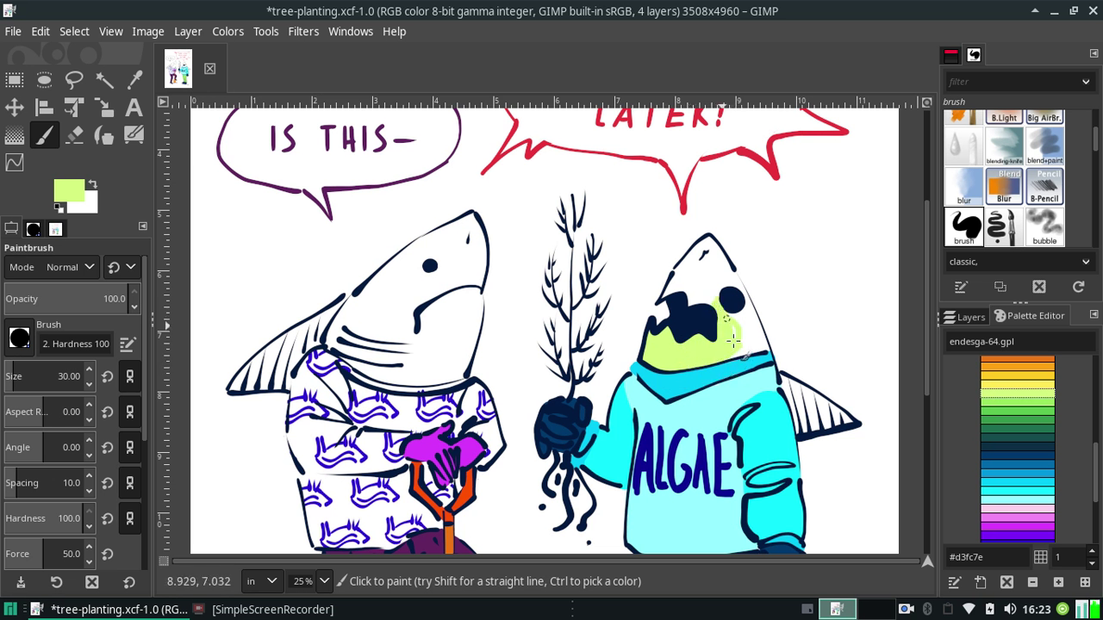
left_click_drag(725, 297, 745, 333)
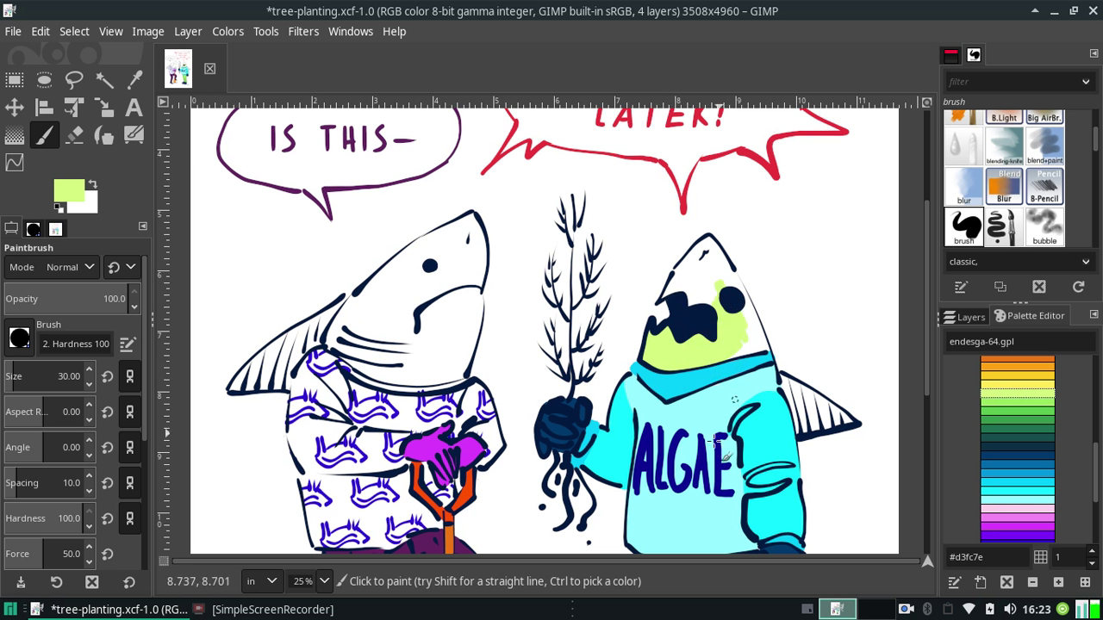
left_click(324, 581)
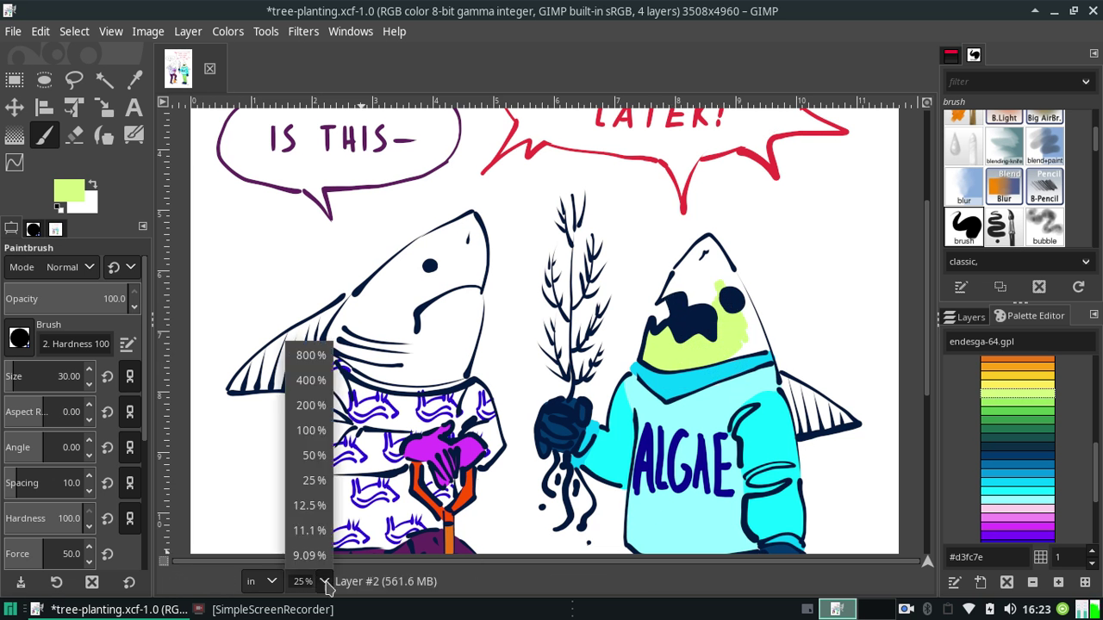
left_click(310, 487)
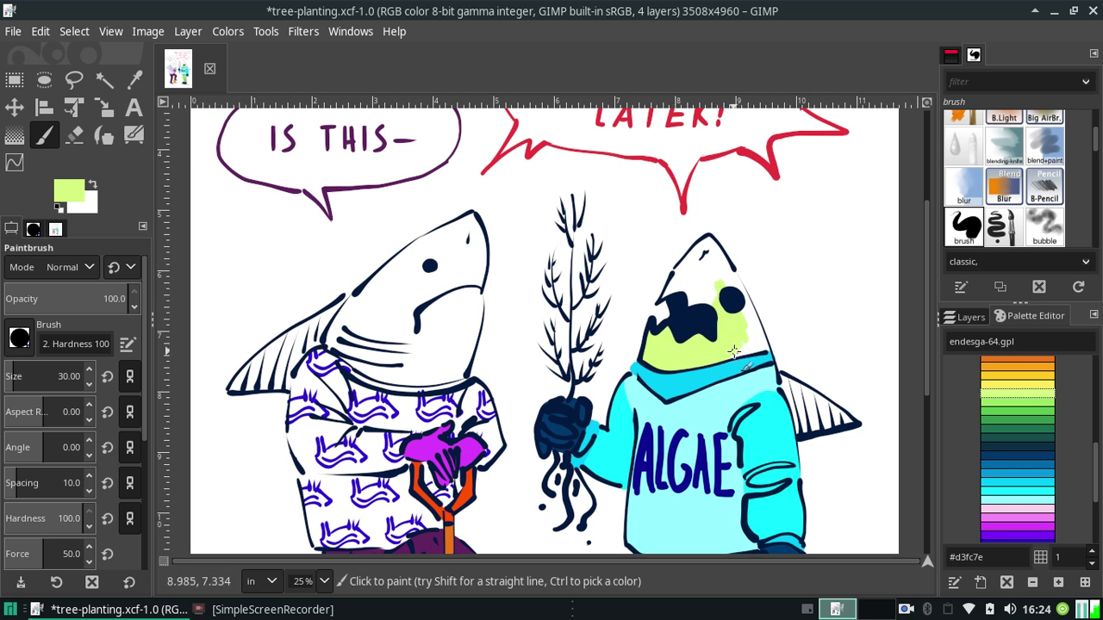
At 50% zoom, paint the right shark's upper head and white patch light green
left_click(324, 581)
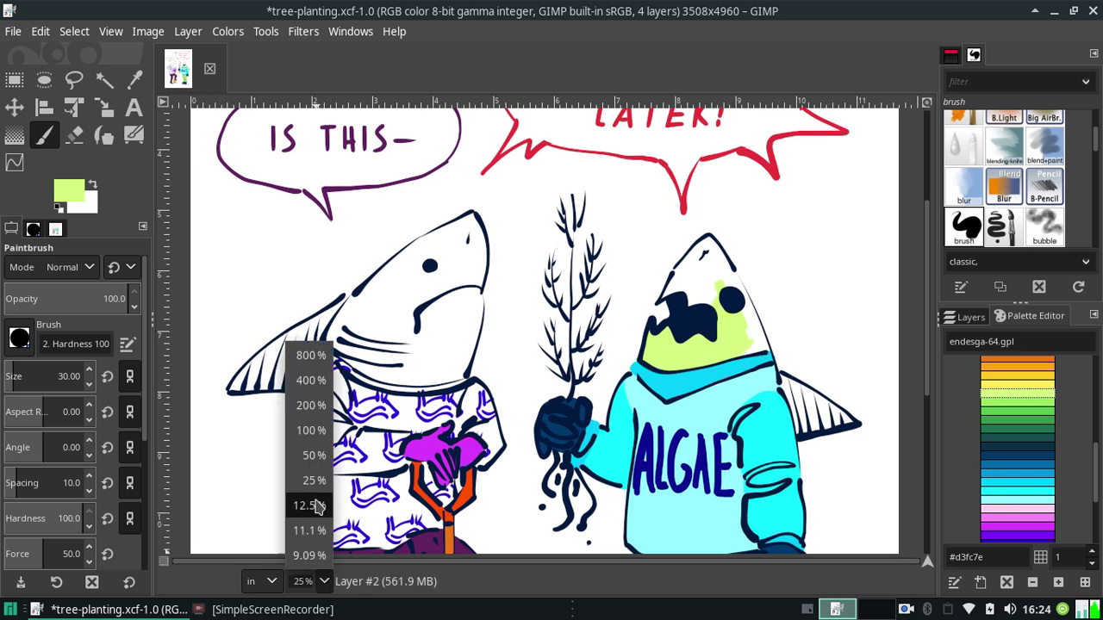
left_click(319, 581)
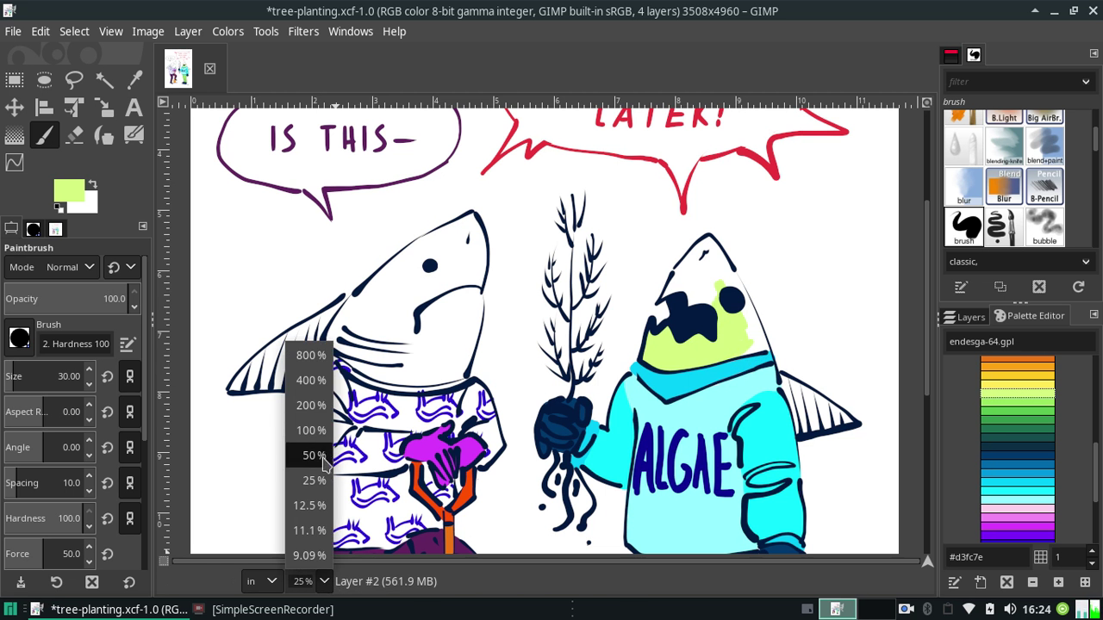
left_click(306, 416)
left_click_drag(540, 562, 665, 562)
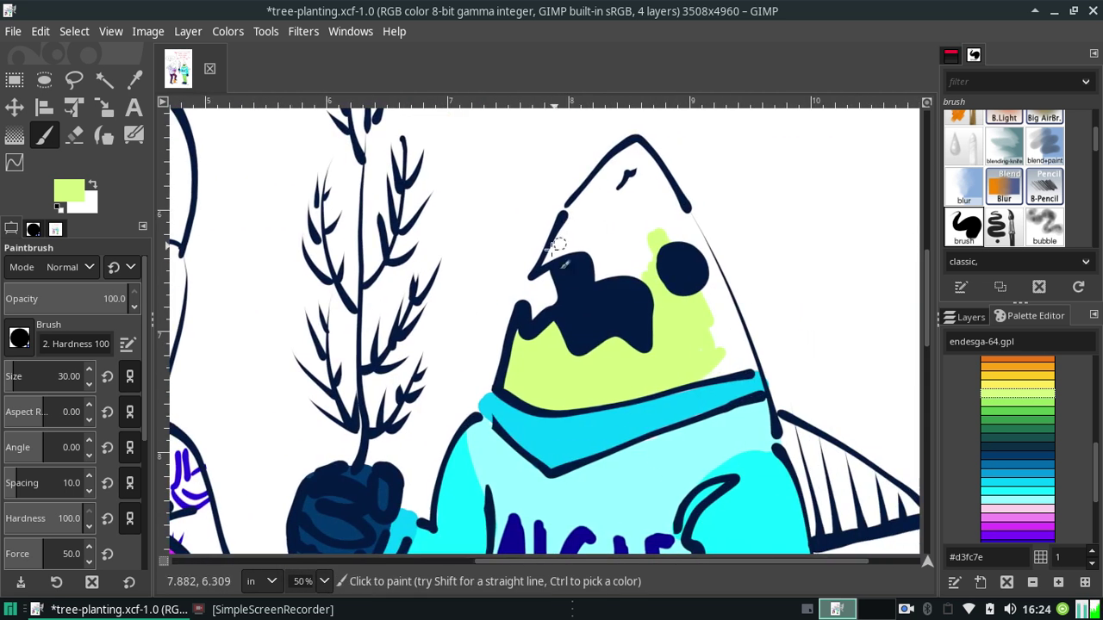
mouse_move(548, 260)
left_mouse_down()
mouse_move(606, 176)
mouse_move(649, 182)
mouse_move(575, 259)
mouse_move(627, 203)
mouse_move(653, 258)
mouse_move(676, 237)
mouse_move(711, 310)
mouse_move(672, 229)
mouse_move(676, 208)
mouse_move(689, 221)
mouse_move(673, 197)
mouse_move(683, 222)
left_mouse_up()
mouse_move(733, 319)
left_mouse_down()
mouse_move(729, 357)
mouse_move(746, 362)
mouse_move(689, 376)
mouse_move(742, 364)
mouse_move(754, 372)
left_mouse_up()
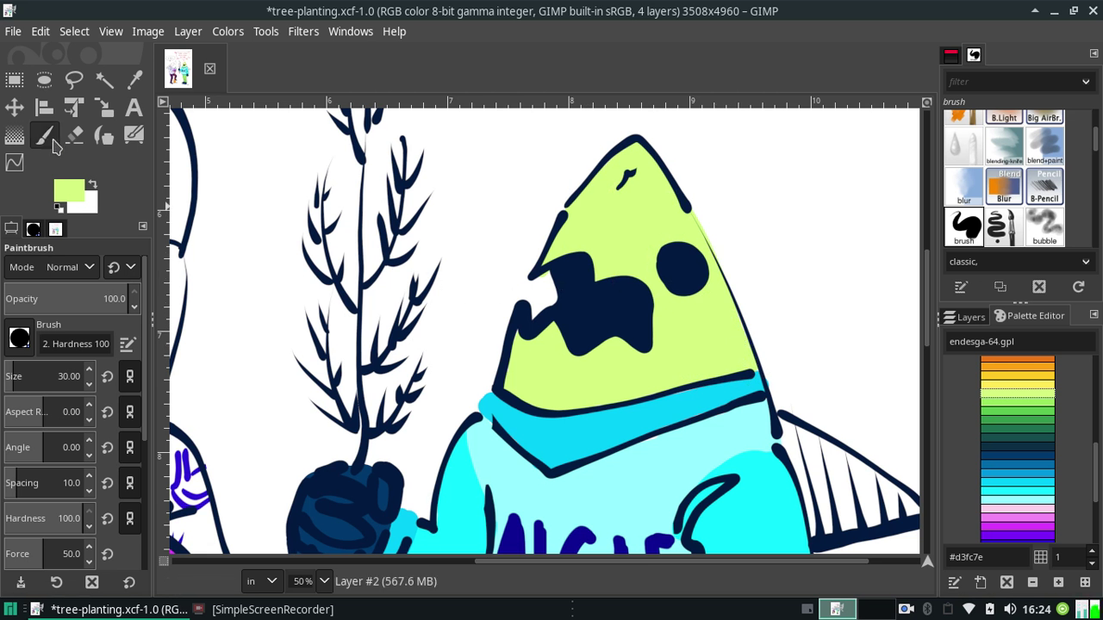
left_click(74, 134)
left_click(546, 297)
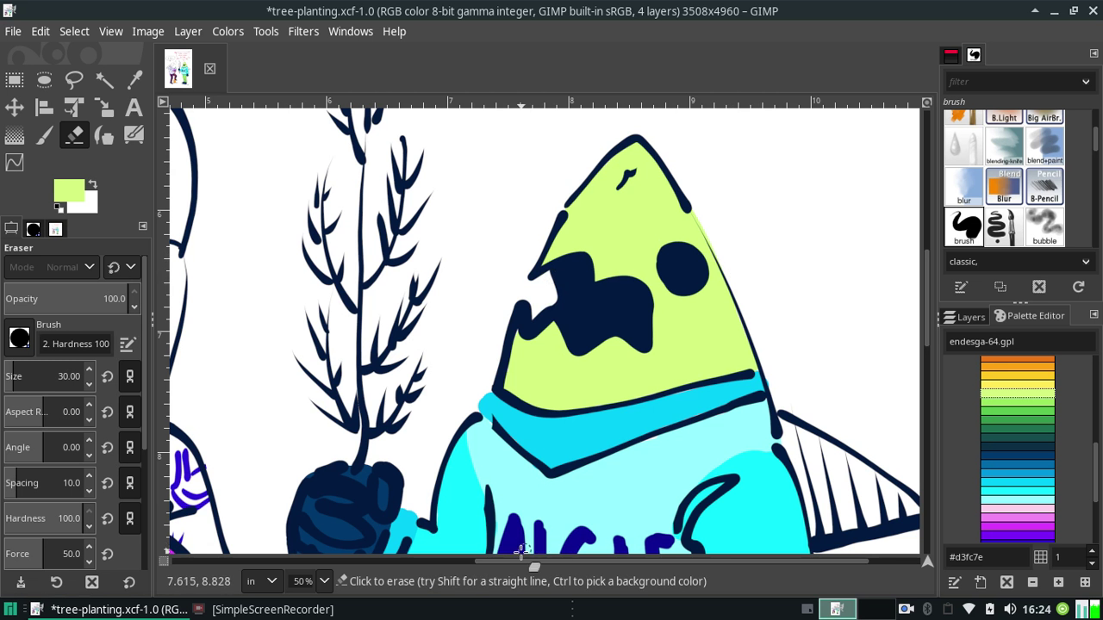
Back on the Paintbrush, fill the right shark's striped back fin light green
left_click_drag(532, 566, 583, 566)
left_click(43, 134)
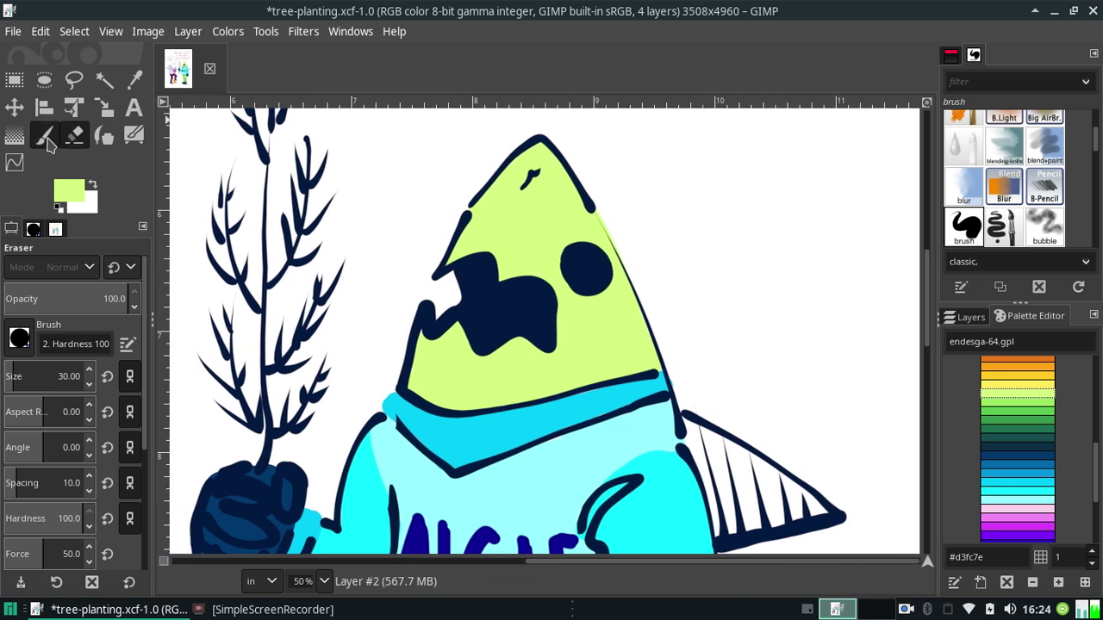
left_click_drag(926, 335, 925, 369)
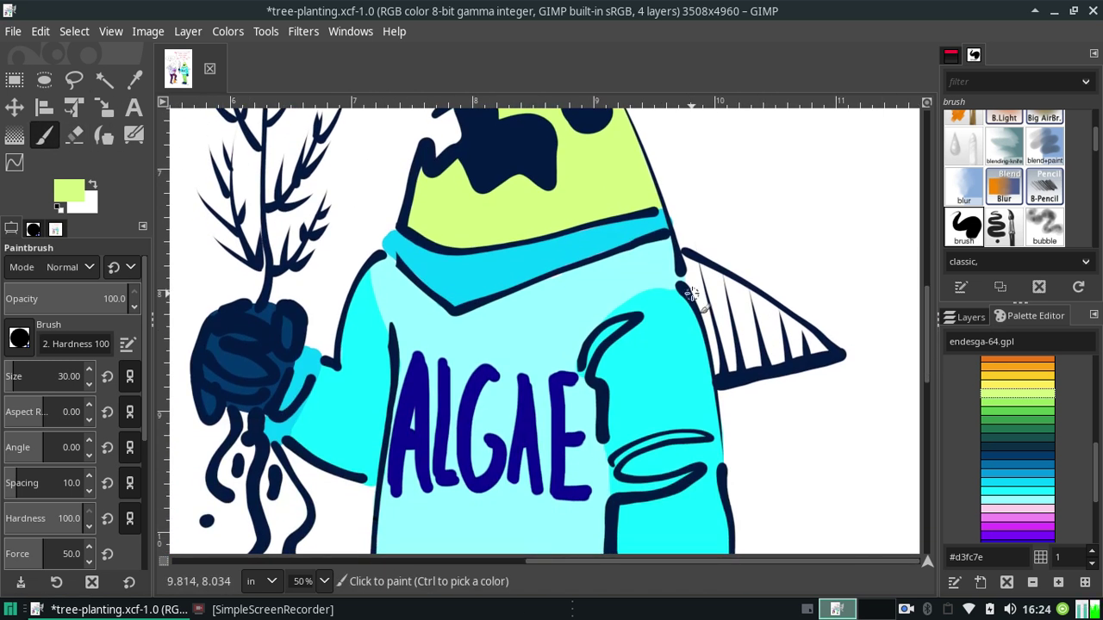
mouse_move(690, 272)
left_mouse_down()
mouse_move(703, 302)
mouse_move(798, 347)
mouse_move(724, 372)
mouse_move(712, 314)
mouse_move(723, 340)
mouse_move(752, 326)
mouse_move(768, 333)
mouse_move(735, 341)
mouse_move(730, 367)
left_mouse_up()
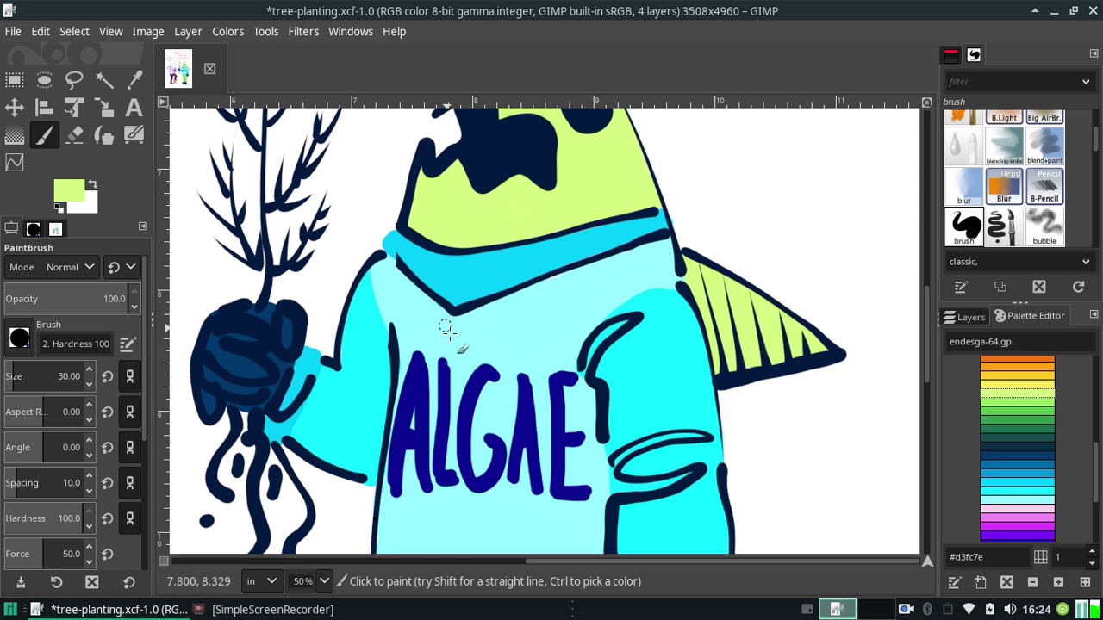
mouse_move(929, 345)
left_mouse_down()
mouse_move(931, 301)
mouse_move(912, 466)
mouse_move(886, 337)
left_mouse_up()
Scroll over to the left shark and try the dark blue #0069aa palette colour
scroll(875, 388, "down", 5)
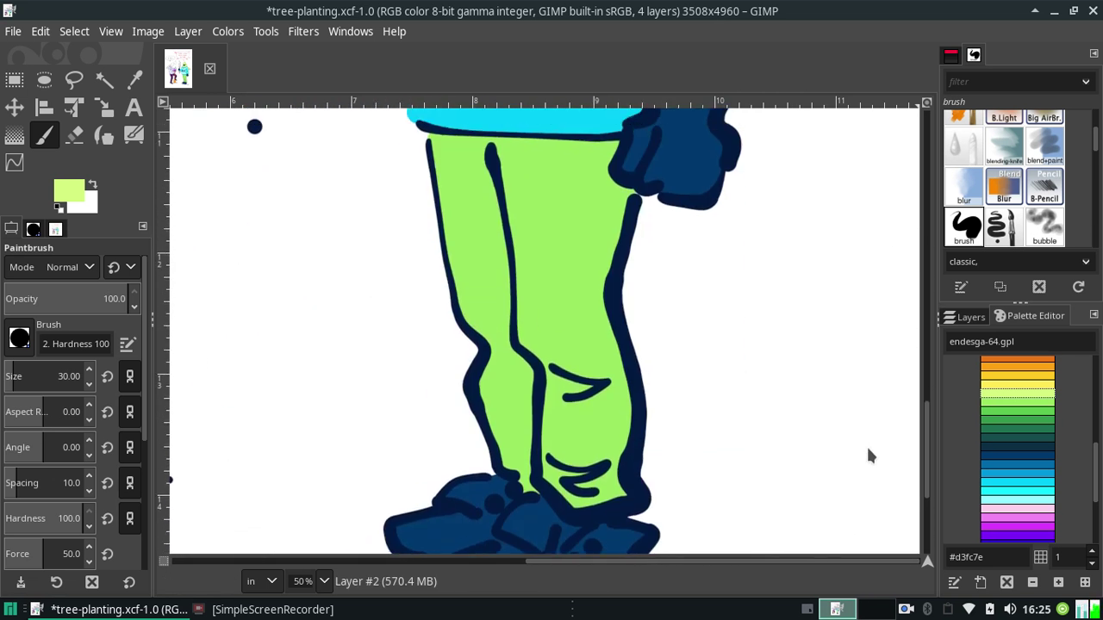
scroll(865, 423, "up", 5)
scroll(855, 336, "up", 4)
scroll(850, 258, "up", 3)
scroll(852, 248, "up", 1)
scroll(849, 302, "down", 8)
scroll(849, 360, "down", 2)
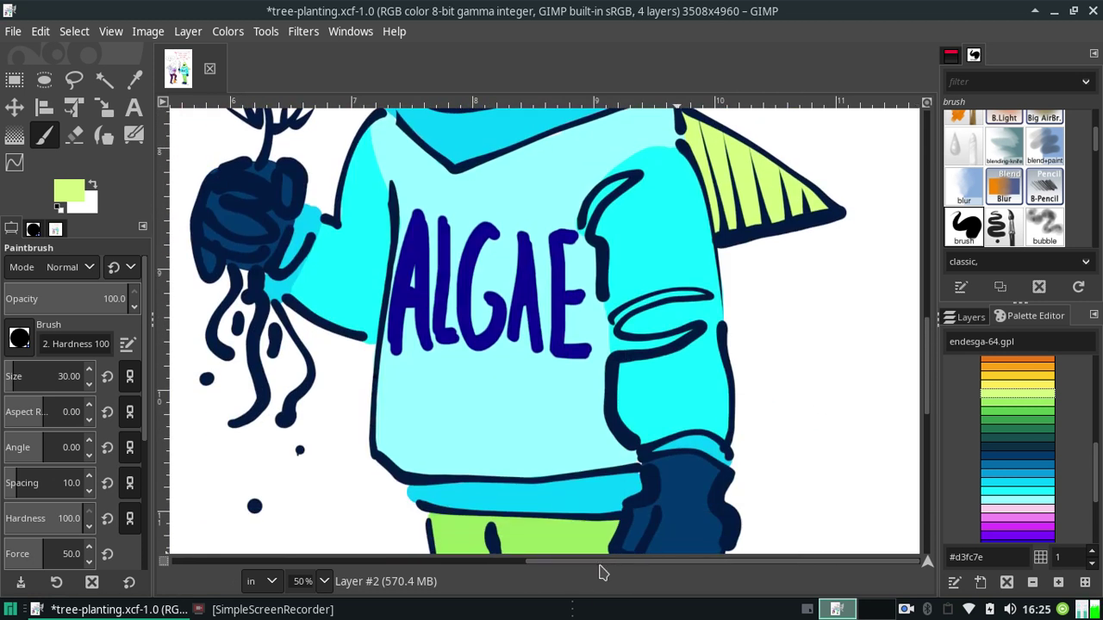
scroll(602, 572, "left", 5)
scroll(601, 573, "left", 8)
scroll(601, 572, "left", 3)
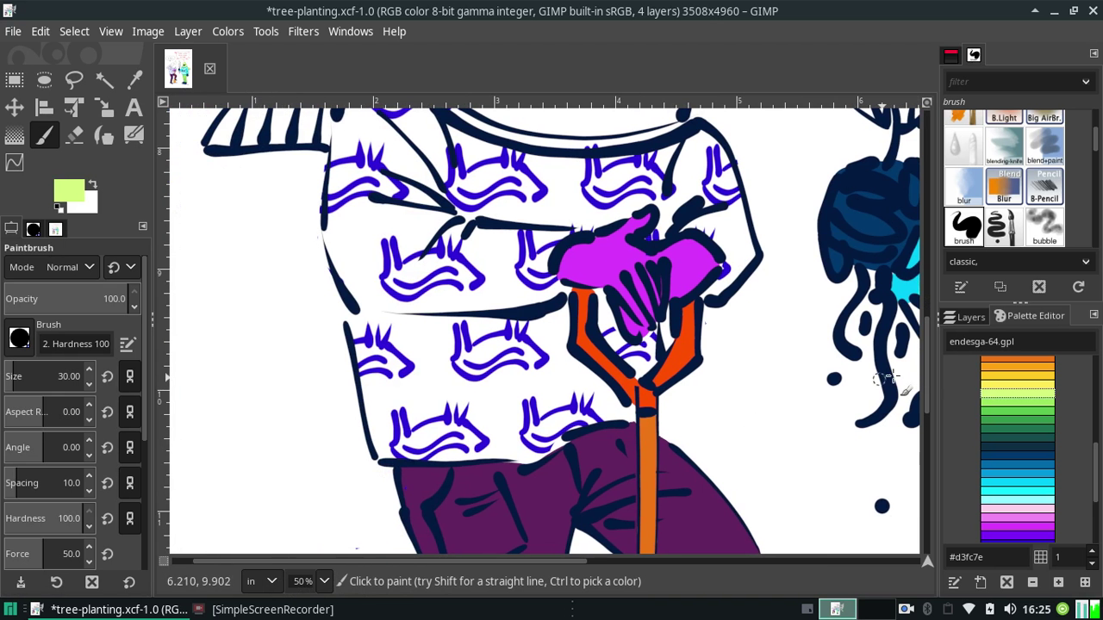
left_click(1013, 474)
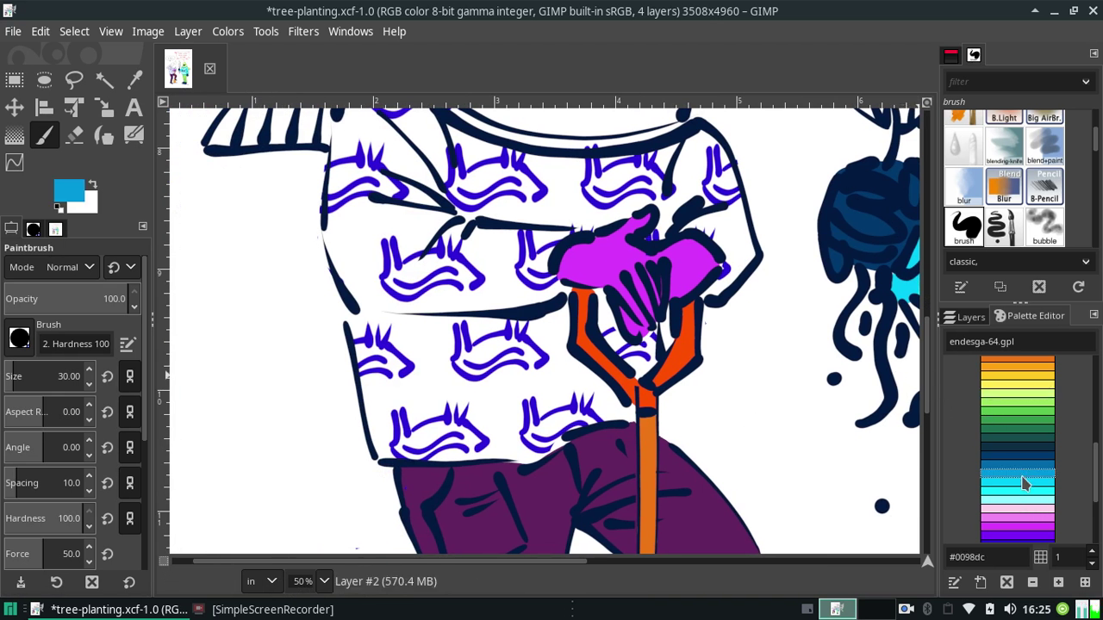
double_click(1024, 485)
left_click(987, 558)
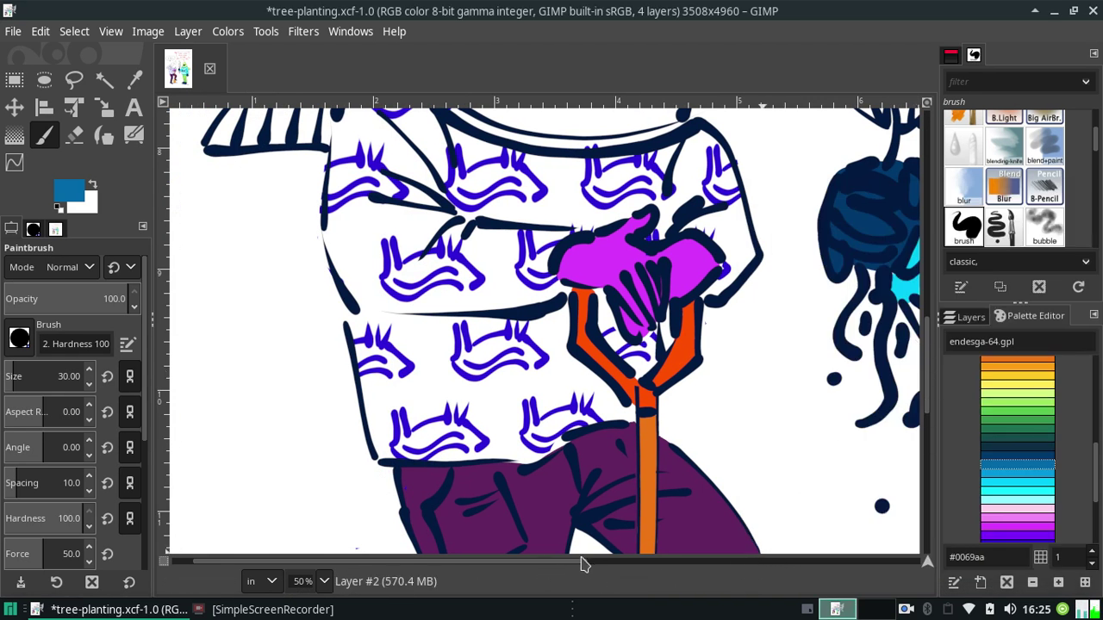
Paint light cyan #94fdff down the left edge of the shark's shirt
left_click_drag(581, 564, 724, 564)
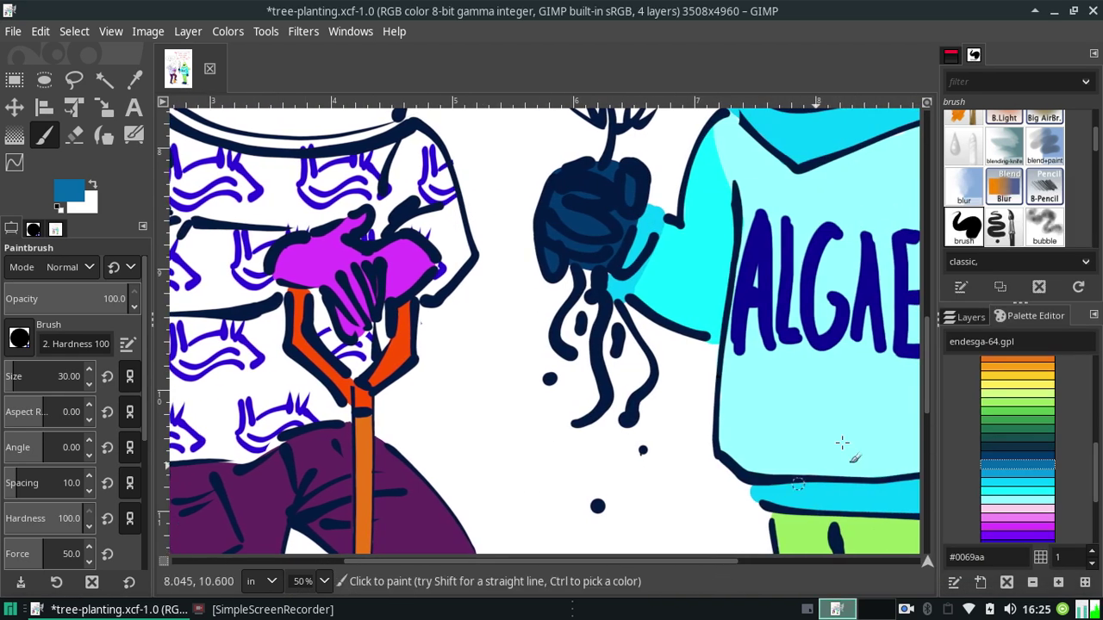
left_click(1003, 499)
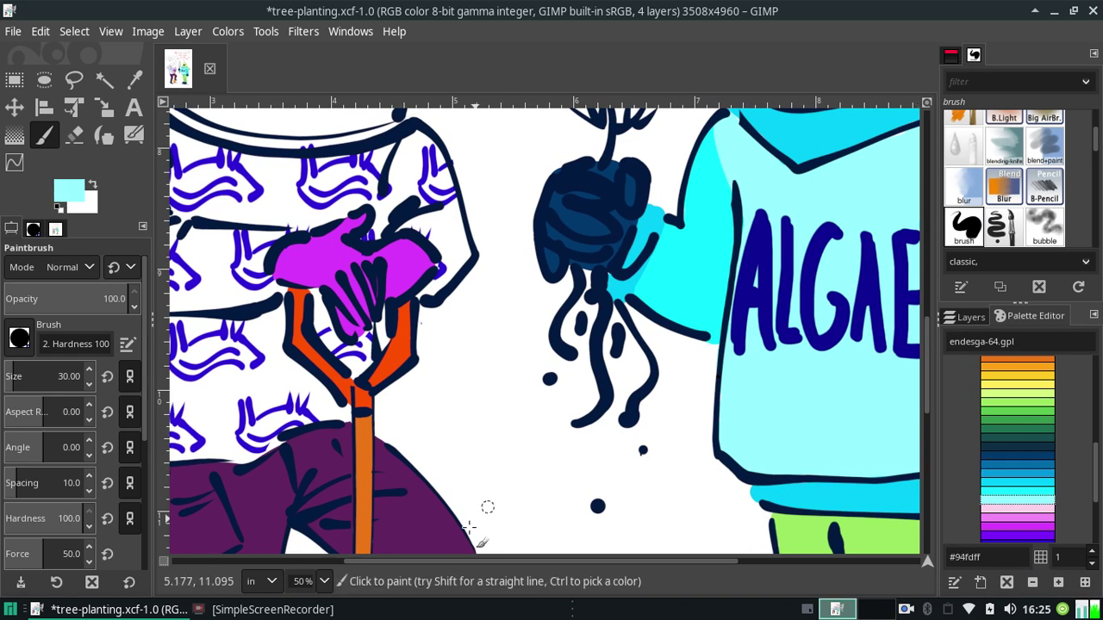
left_click_drag(475, 562, 388, 565)
mouse_move(291, 340)
left_mouse_down()
mouse_move(298, 409)
mouse_move(286, 431)
left_mouse_up()
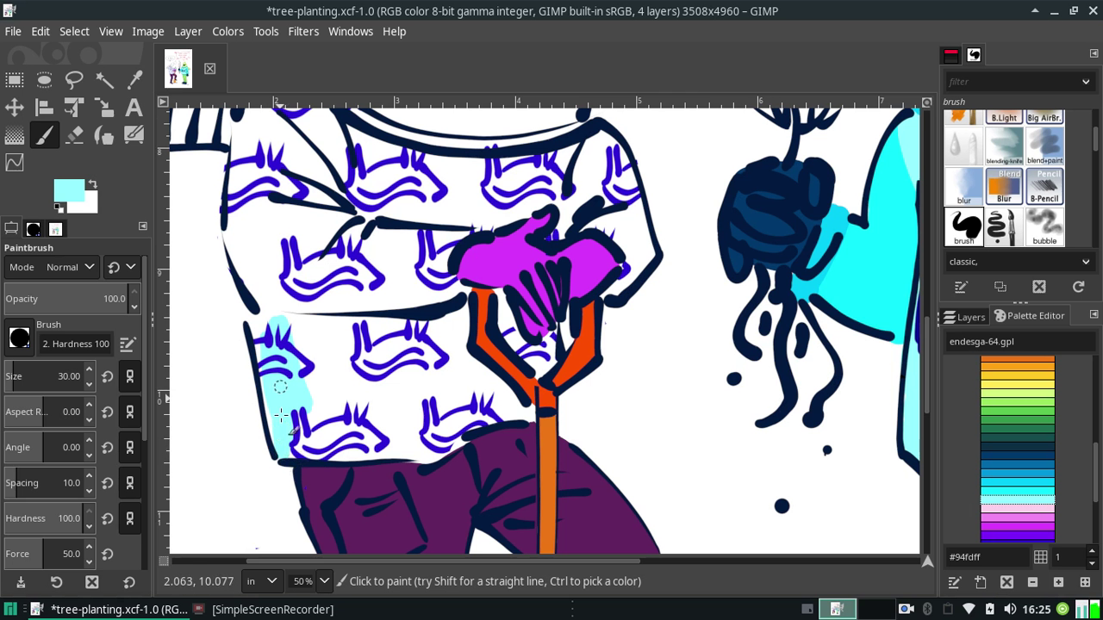
mouse_move(271, 392)
left_mouse_down()
mouse_move(237, 281)
mouse_move(248, 331)
mouse_move(251, 251)
mouse_move(253, 273)
mouse_move(284, 276)
left_mouse_up()
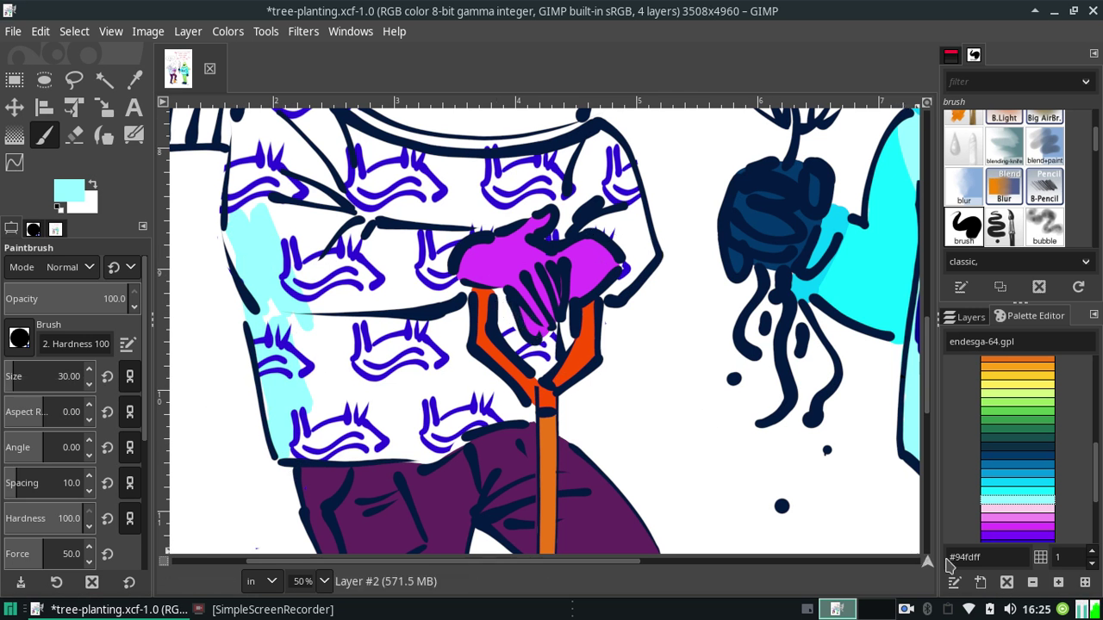
Add a new layer, Layer #3, and start painting light cyan around the purple hand
left_click(958, 319)
left_click(1019, 491)
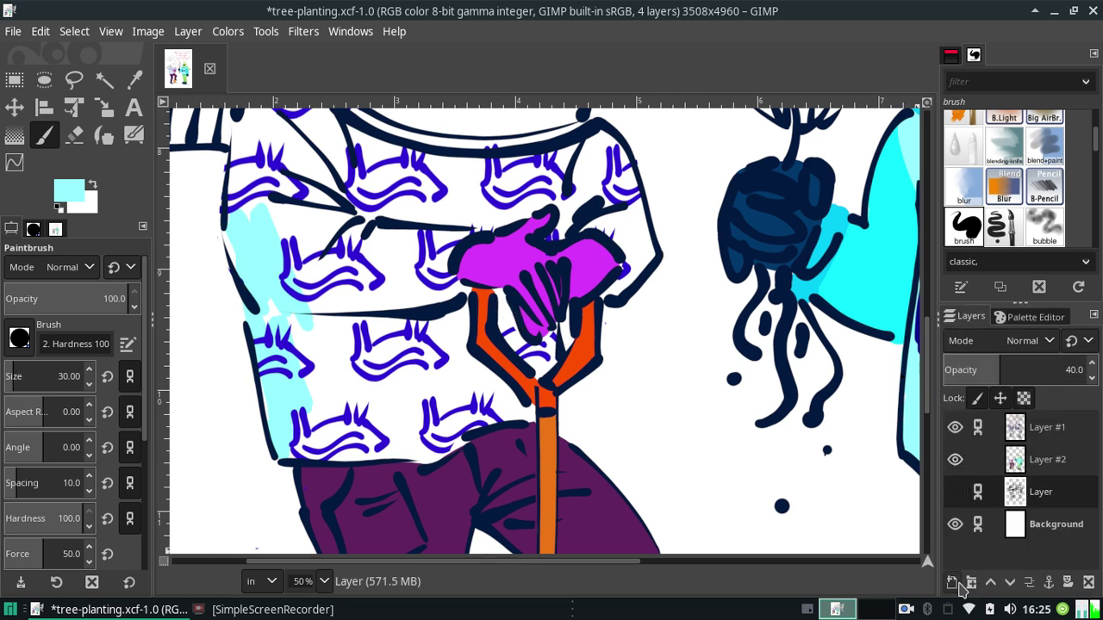
left_click(951, 582)
left_click(1054, 574)
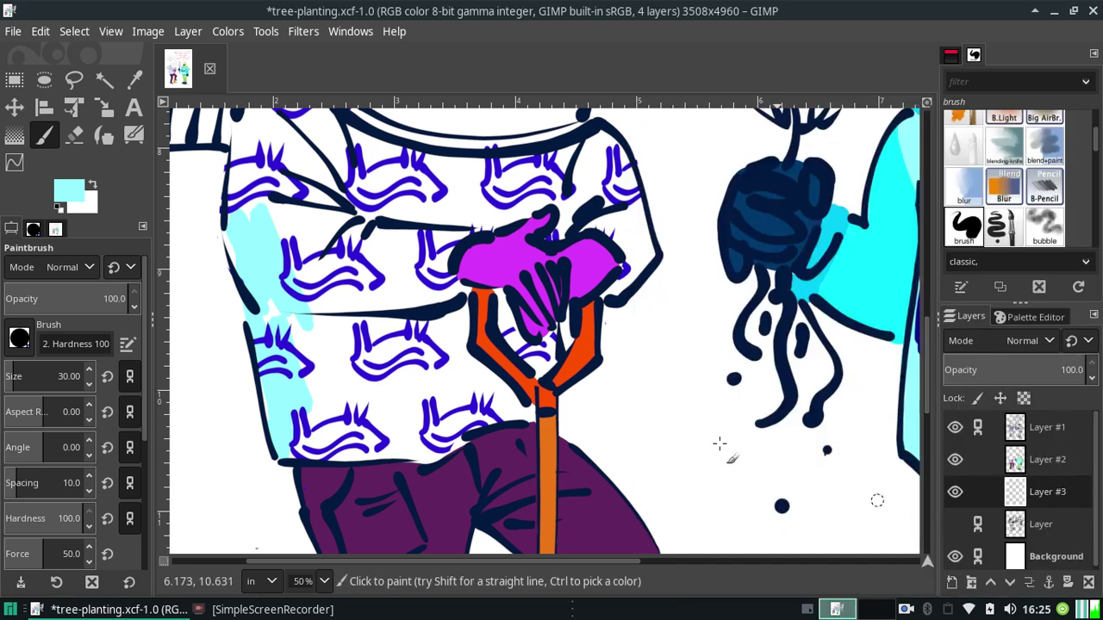
mouse_move(454, 297)
left_mouse_down()
mouse_move(452, 258)
mouse_move(456, 290)
left_mouse_up()
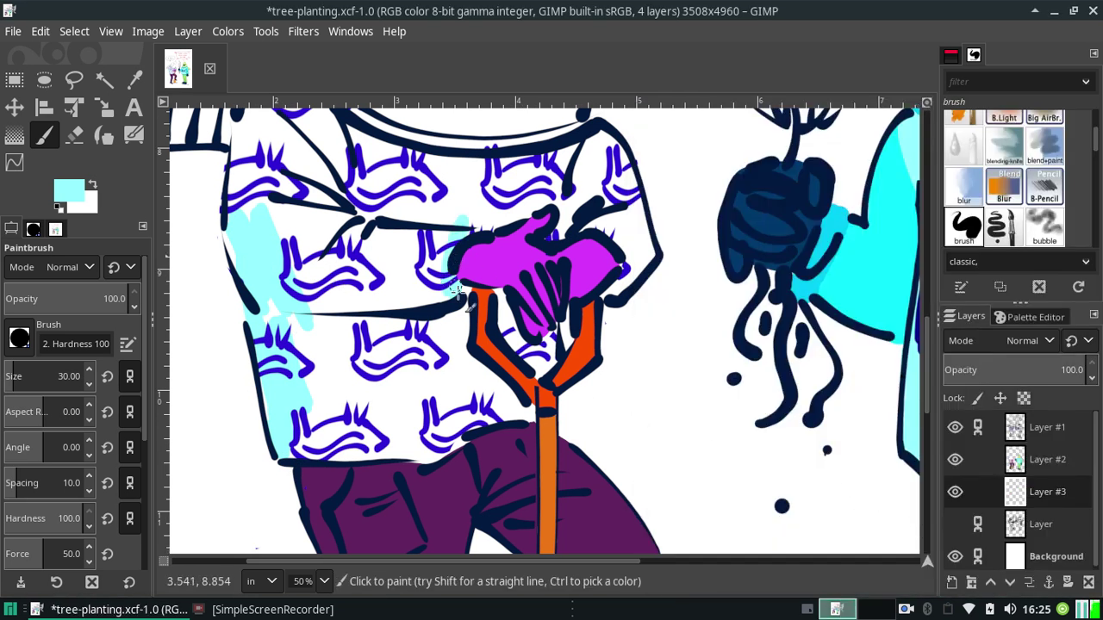
left_click_drag(471, 229, 547, 205)
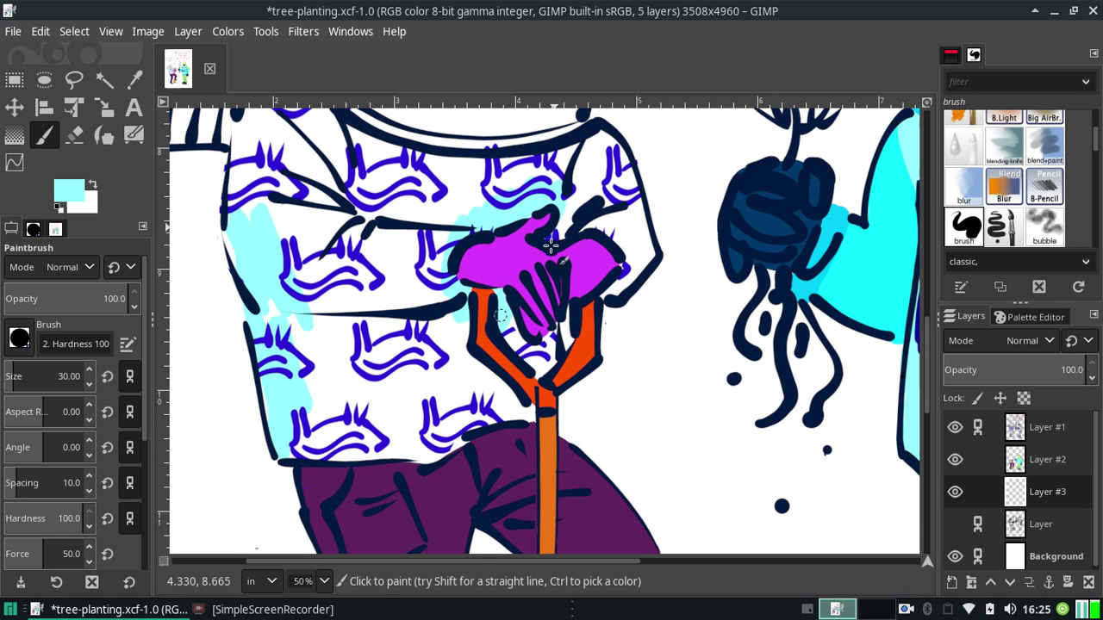
Fill the white gaps between the shirt's squiggles, sleeve and bottom with light cyan
scroll(86, 377, "up", 5)
mouse_move(509, 340)
left_mouse_down()
mouse_move(535, 321)
mouse_move(543, 373)
left_mouse_up()
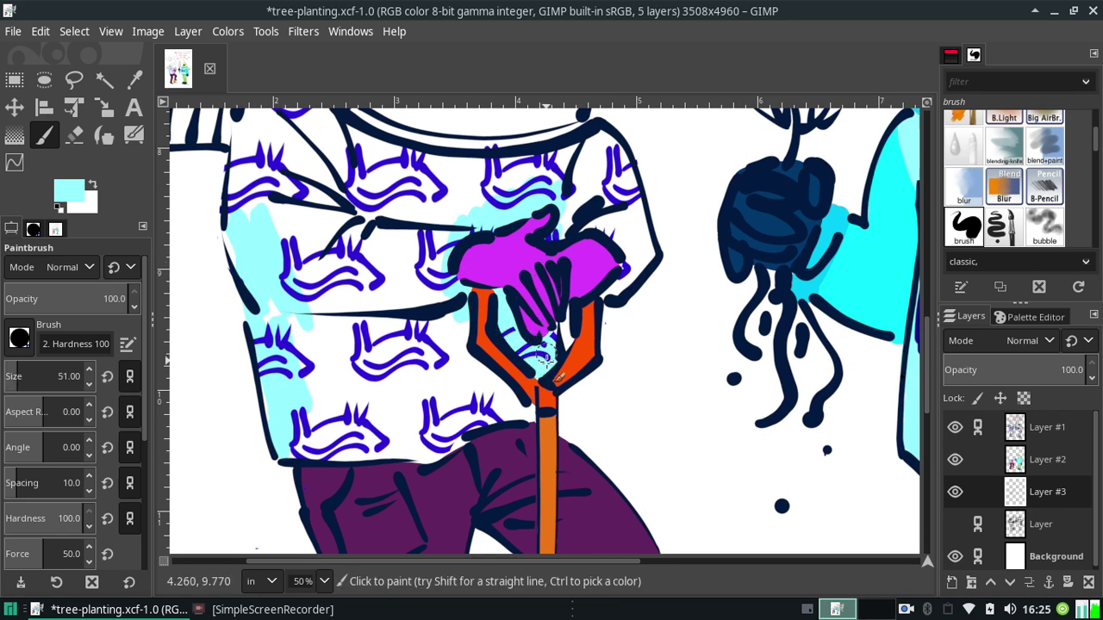
mouse_move(558, 219)
left_mouse_down()
mouse_move(563, 233)
mouse_move(572, 176)
mouse_move(600, 146)
mouse_move(605, 222)
left_mouse_up()
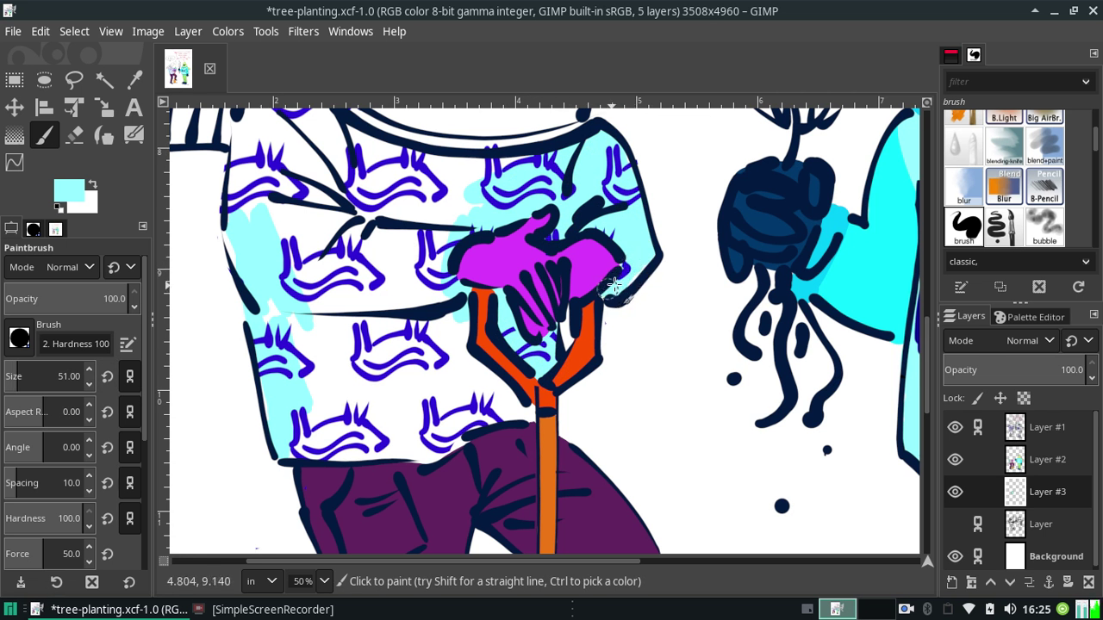
mouse_move(431, 209)
left_mouse_down()
mouse_move(538, 175)
mouse_move(431, 164)
mouse_move(333, 186)
mouse_move(328, 198)
mouse_move(312, 180)
mouse_move(337, 276)
mouse_move(293, 275)
mouse_move(250, 250)
left_mouse_up()
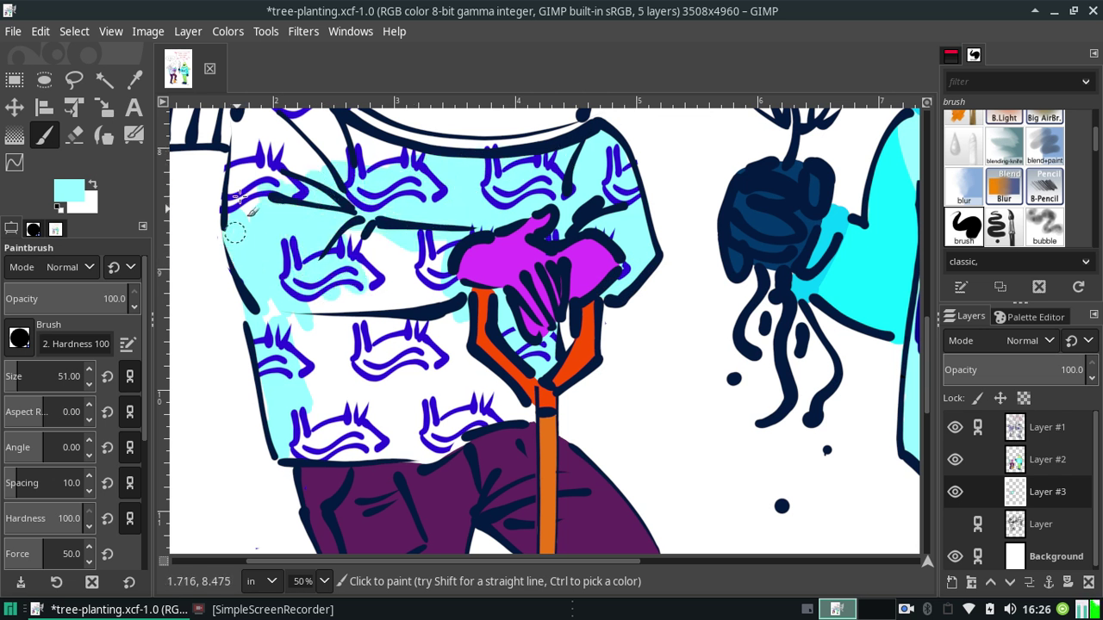
mouse_move(240, 197)
left_mouse_down()
mouse_move(279, 330)
mouse_move(312, 350)
mouse_move(388, 251)
mouse_move(382, 317)
mouse_move(424, 322)
left_mouse_up()
mouse_move(401, 260)
left_mouse_down()
mouse_move(455, 344)
mouse_move(515, 379)
mouse_move(331, 370)
mouse_move(353, 348)
left_mouse_up()
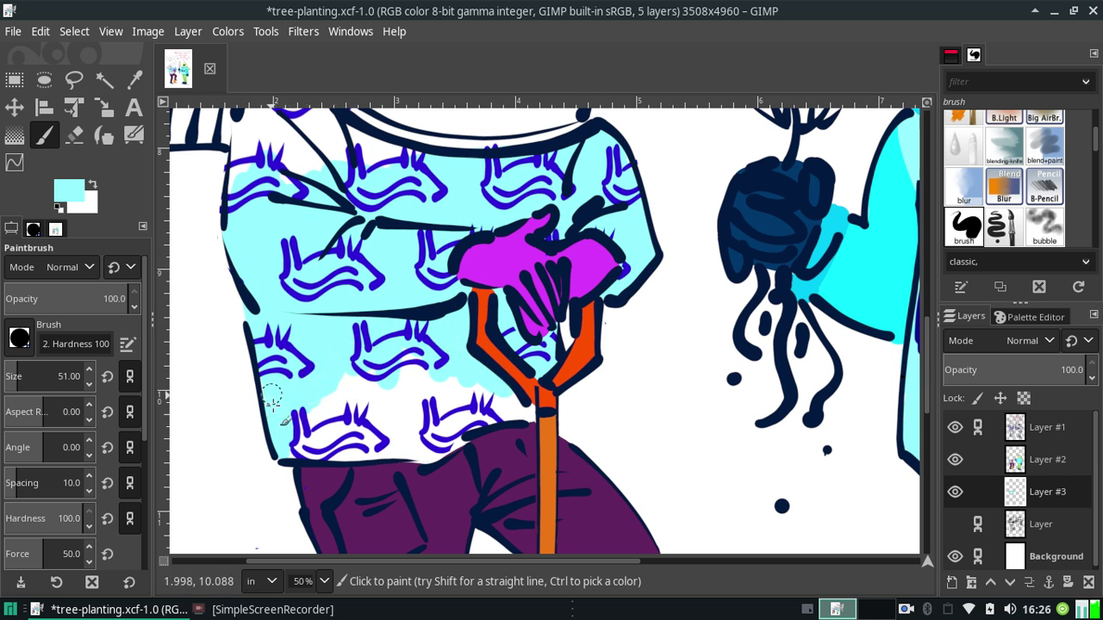
mouse_move(282, 382)
left_mouse_down()
mouse_move(302, 440)
mouse_move(344, 444)
mouse_move(318, 400)
left_mouse_up()
mouse_move(376, 378)
left_mouse_down()
mouse_move(394, 398)
mouse_move(392, 454)
mouse_move(421, 444)
left_mouse_up()
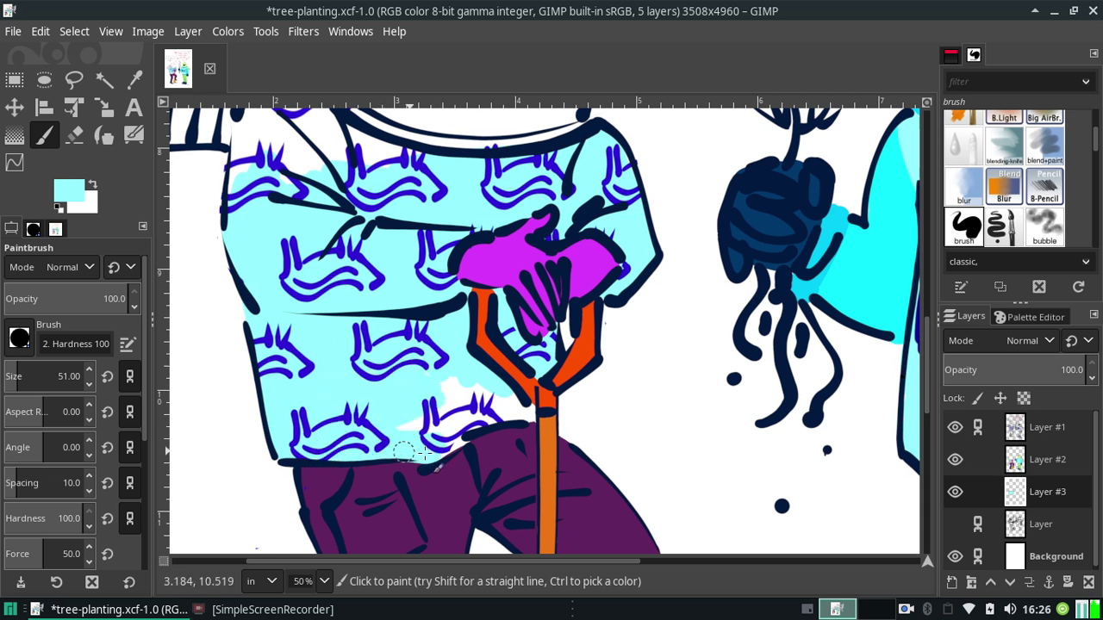
mouse_move(492, 419)
left_mouse_down()
mouse_move(422, 435)
mouse_move(447, 372)
mouse_move(495, 405)
left_mouse_up()
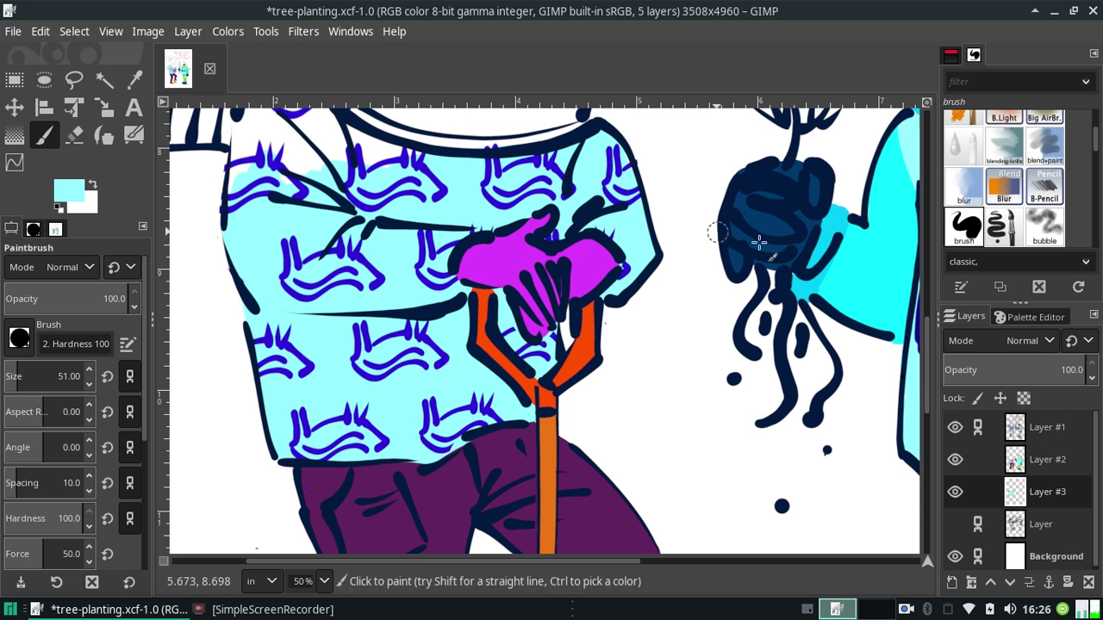
Paint light cyan into the shirt's top-left gaps up to the collar and shoulder
scroll(892, 349, "up", 2)
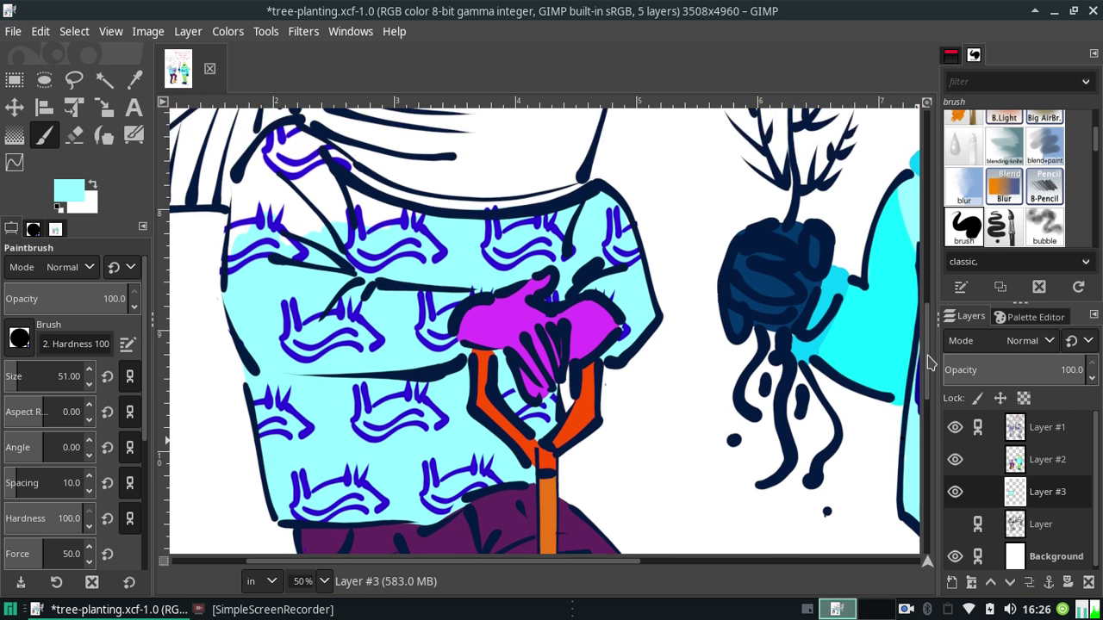
scroll(892, 349, "up", 1)
mouse_move(244, 288)
left_mouse_down()
mouse_move(241, 313)
mouse_move(230, 228)
mouse_move(260, 241)
mouse_move(295, 196)
mouse_move(310, 211)
mouse_move(306, 191)
mouse_move(371, 244)
mouse_move(310, 242)
mouse_move(267, 258)
left_mouse_up()
left_click_drag(379, 273, 443, 301)
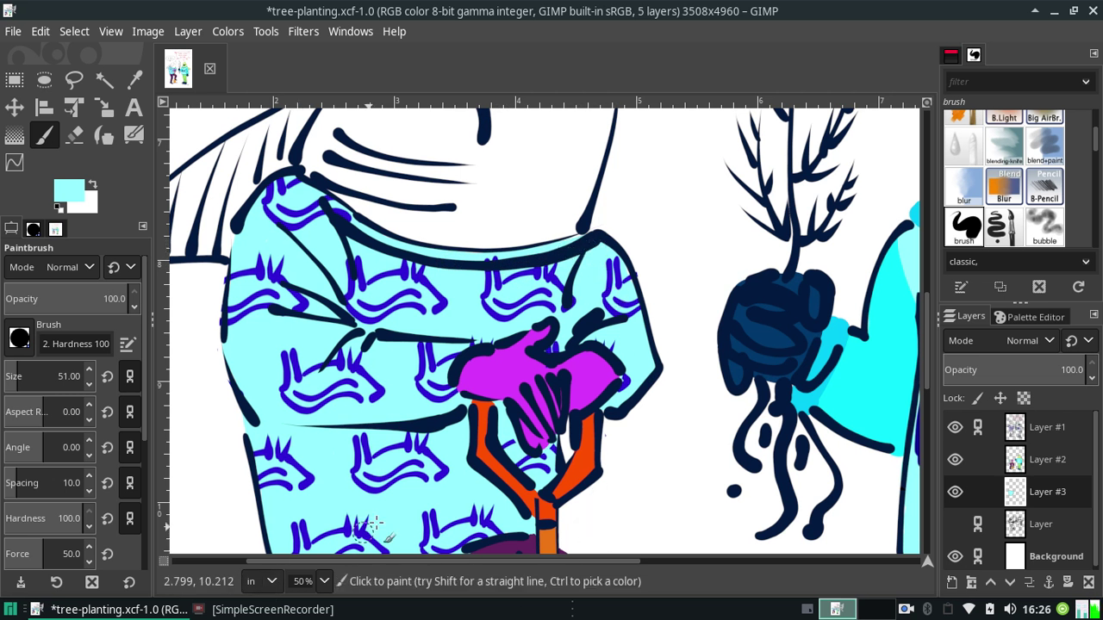
mouse_move(497, 561)
left_mouse_down()
mouse_move(635, 581)
mouse_move(396, 543)
left_mouse_up()
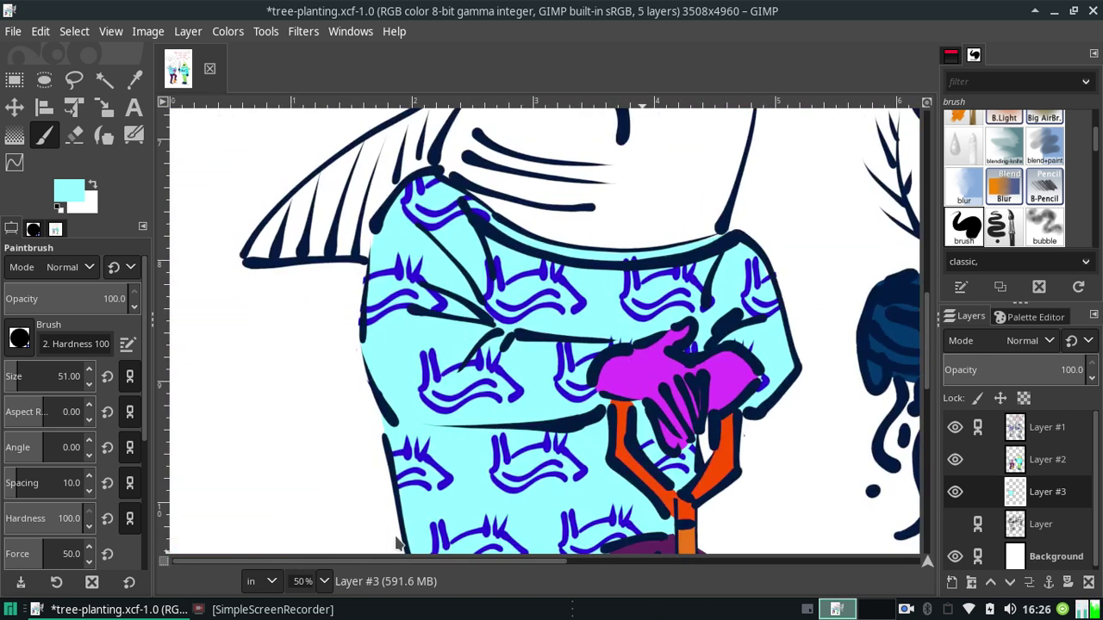
left_click(1018, 317)
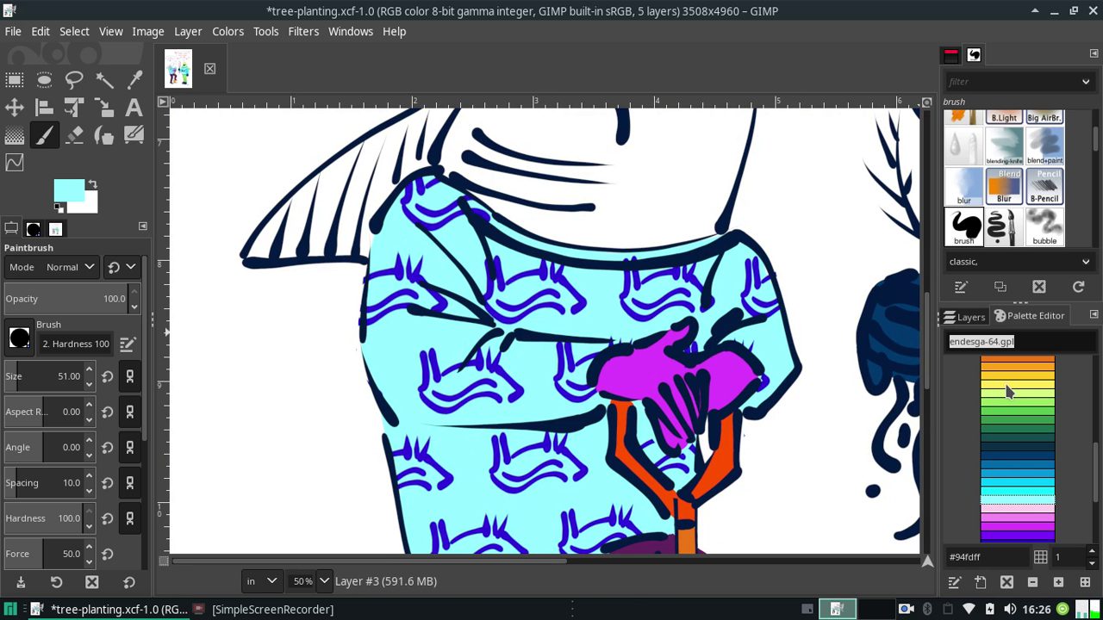
Choose light pink #fdd2ed and try a blush stroke on the left shark's face, then undo it
scroll(1068, 491, "down", 1)
scroll(1065, 500, "down", 2)
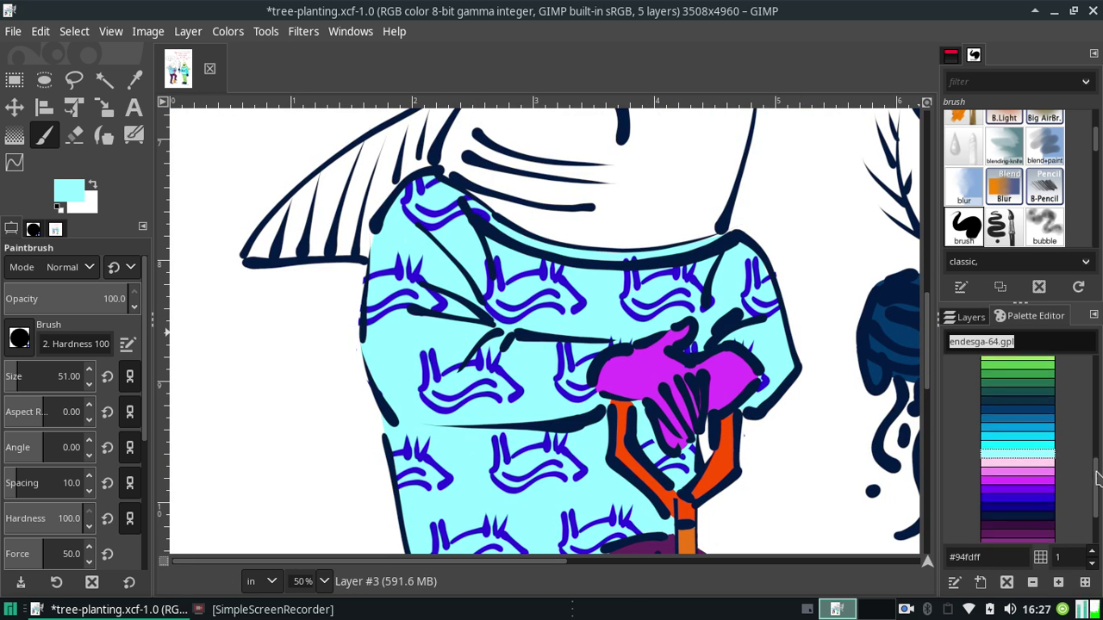
scroll(1059, 509, "down", 2)
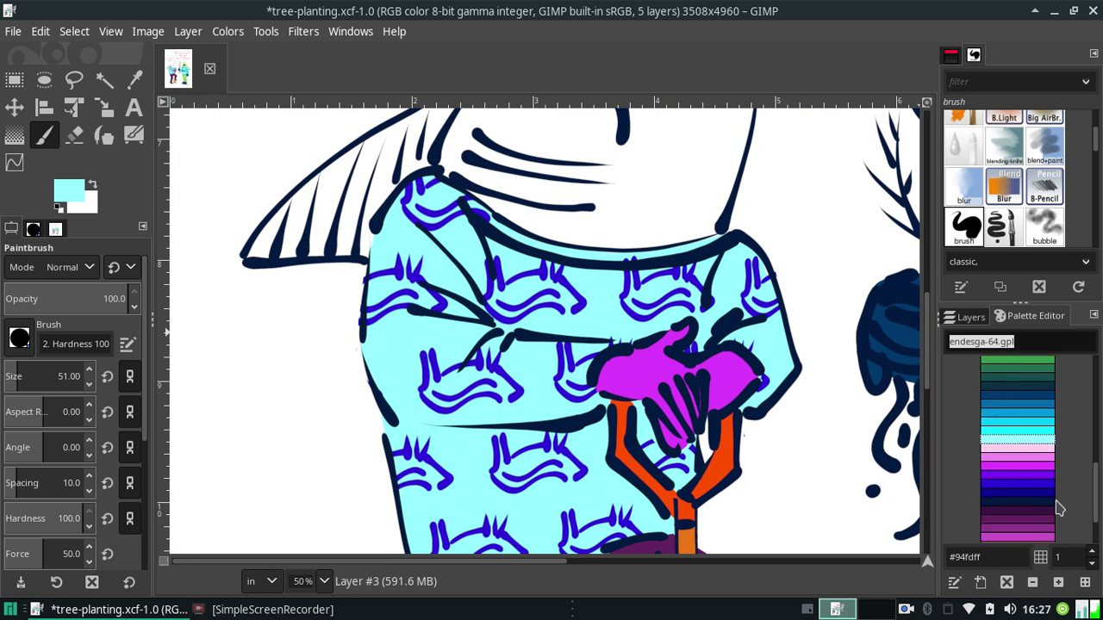
left_click(1036, 451)
scroll(1088, 493, "down", 1)
scroll(1094, 508, "down", 2)
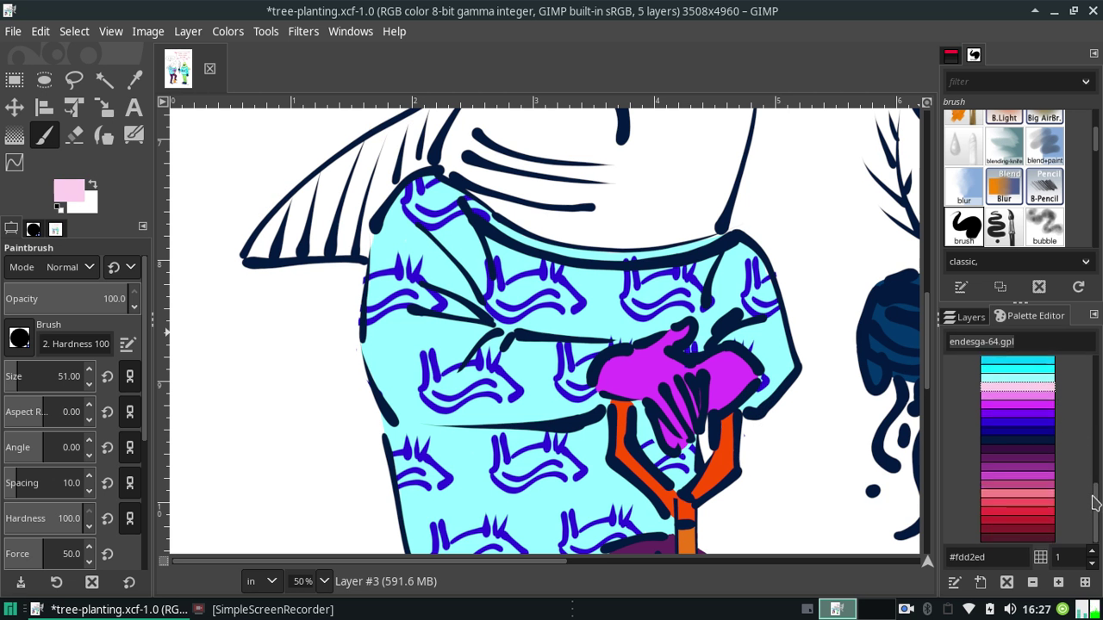
scroll(1095, 504, "up", 1)
scroll(1094, 503, "up", 1)
scroll(1095, 503, "up", 1)
mouse_move(481, 172)
left_mouse_down()
mouse_move(595, 163)
mouse_move(621, 181)
left_mouse_up()
key("ctrl+z")
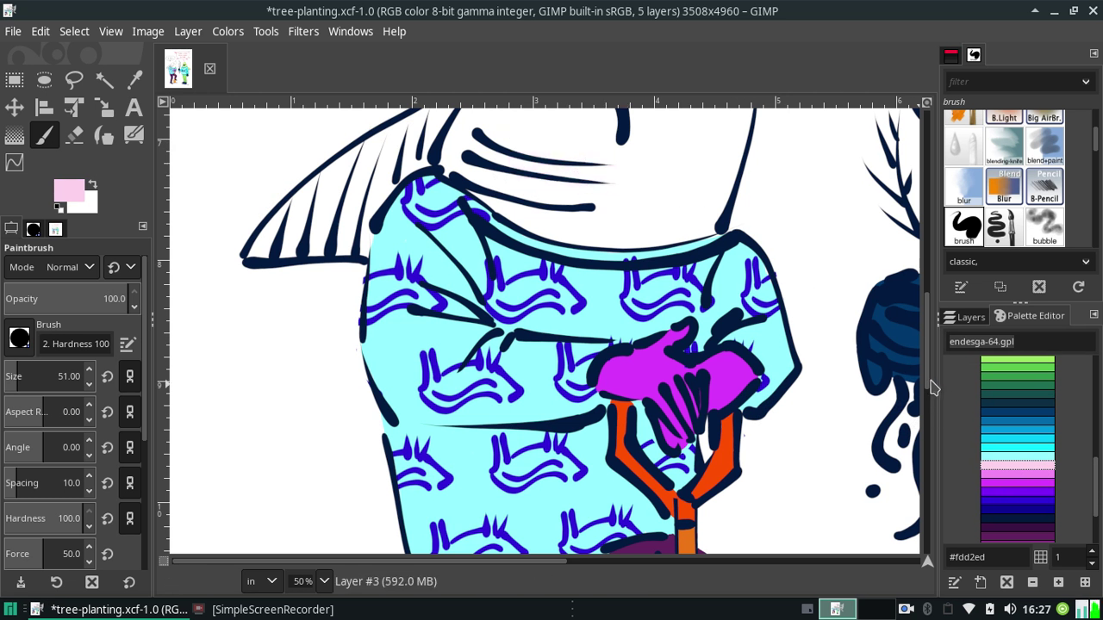
Try more pink blush near the shark's eye and undo those strokes too
scroll(930, 388, "up", 4)
mouse_move(467, 247)
left_mouse_down()
mouse_move(521, 241)
mouse_move(603, 185)
mouse_move(529, 246)
mouse_move(524, 227)
mouse_move(677, 140)
left_mouse_up()
left_click_drag(607, 155, 681, 137)
scroll(414, 567, "right", 1)
mouse_move(414, 562)
left_mouse_down()
mouse_move(577, 579)
mouse_move(458, 581)
mouse_move(580, 577)
mouse_move(529, 571)
left_mouse_up()
key("ctrl+z")
key("ctrl+z")
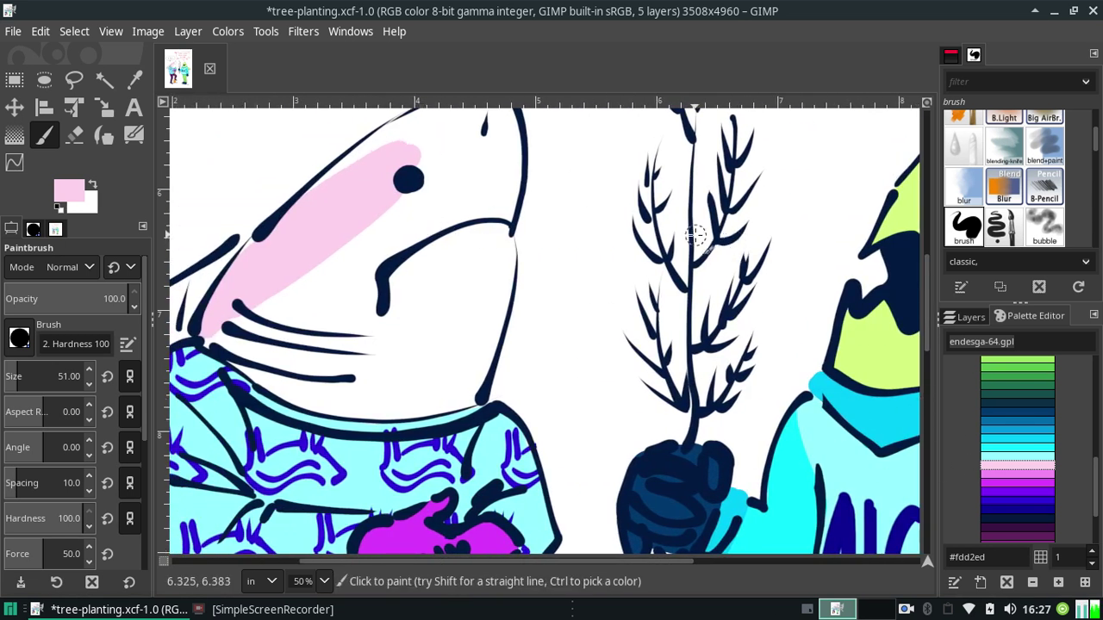
key("ctrl+z")
scroll(1093, 484, "up", 3)
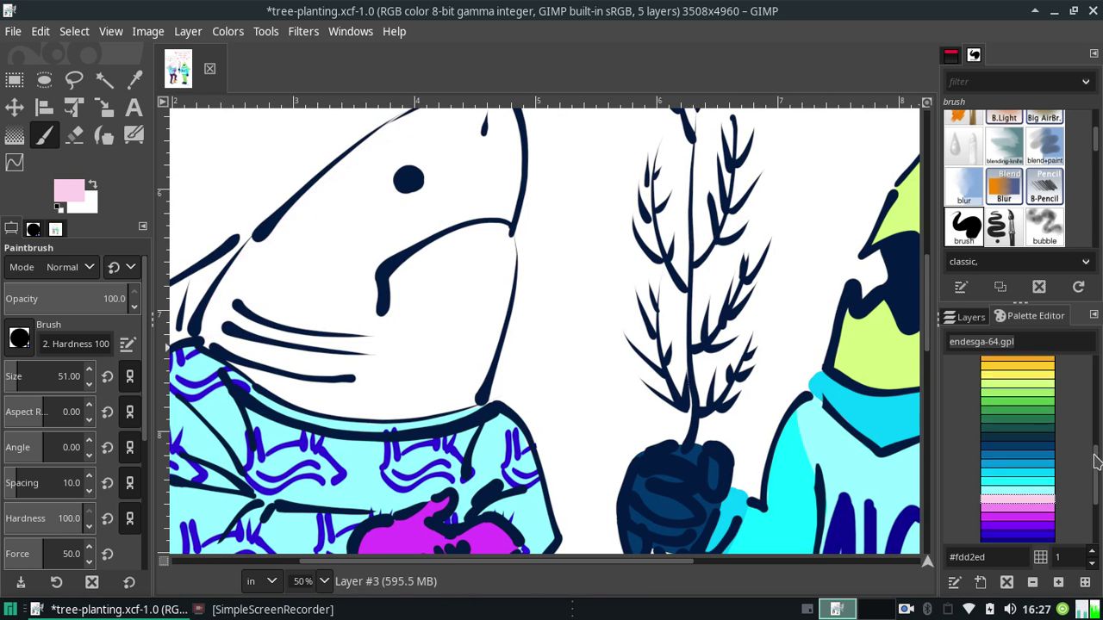
Pick yellow #ffeb57 and paint a broad band across the left shark's face
left_click(1029, 415)
scroll(1095, 465, "down", 5)
scroll(1086, 491, "down", 5)
scroll(1072, 514, "up", 5)
scroll(1075, 544, "up", 4)
scroll(1069, 435, "up", 2)
left_click_drag(293, 241, 288, 291)
mouse_move(376, 203)
left_mouse_down()
mouse_move(261, 249)
mouse_move(291, 224)
mouse_move(290, 246)
mouse_move(328, 290)
mouse_move(368, 237)
mouse_move(382, 353)
mouse_move(468, 197)
mouse_move(456, 288)
mouse_move(439, 249)
left_mouse_up()
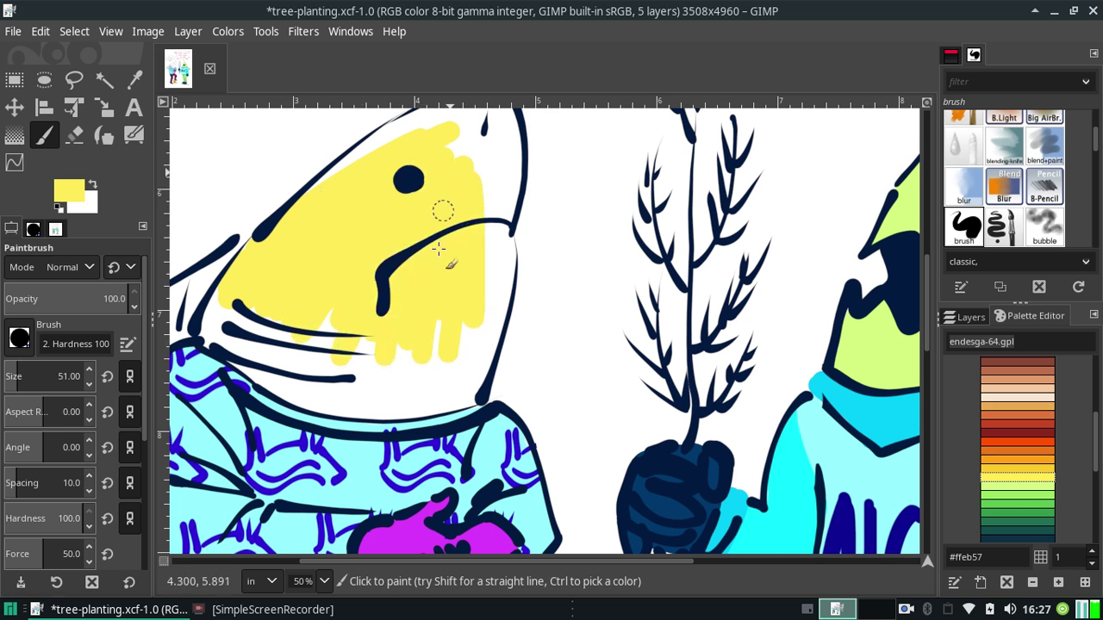
Fill the face's right side, bottom and lower gaps with yellow
mouse_move(480, 159)
left_mouse_down()
mouse_move(465, 344)
mouse_move(496, 237)
mouse_move(462, 369)
left_mouse_up()
left_click_drag(500, 243, 488, 334)
left_click_drag(505, 249, 472, 369)
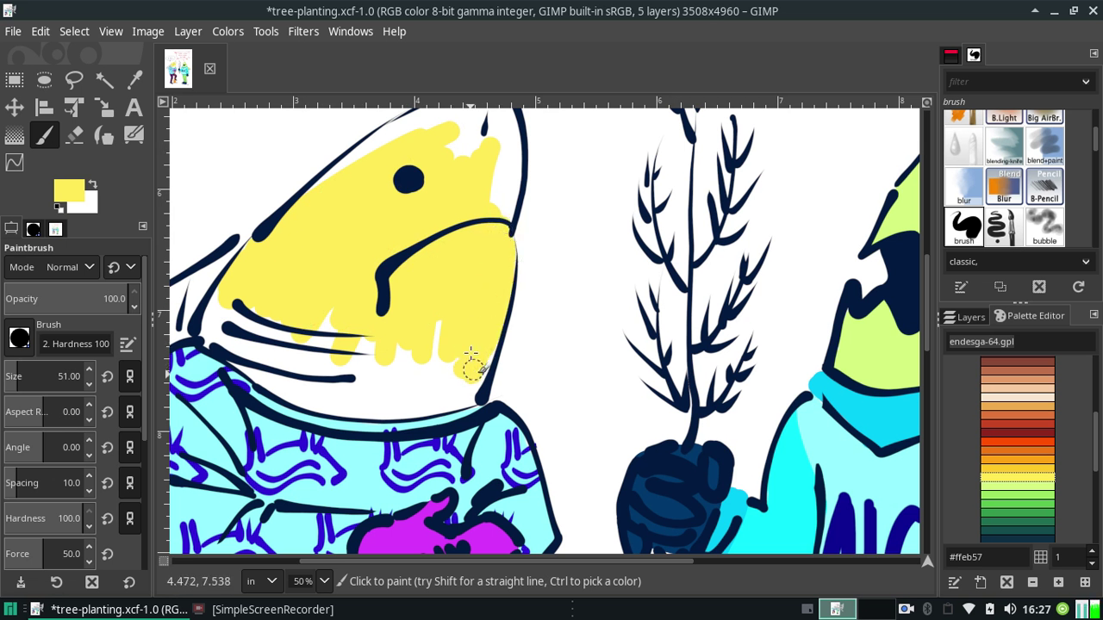
left_click_drag(491, 319, 476, 362)
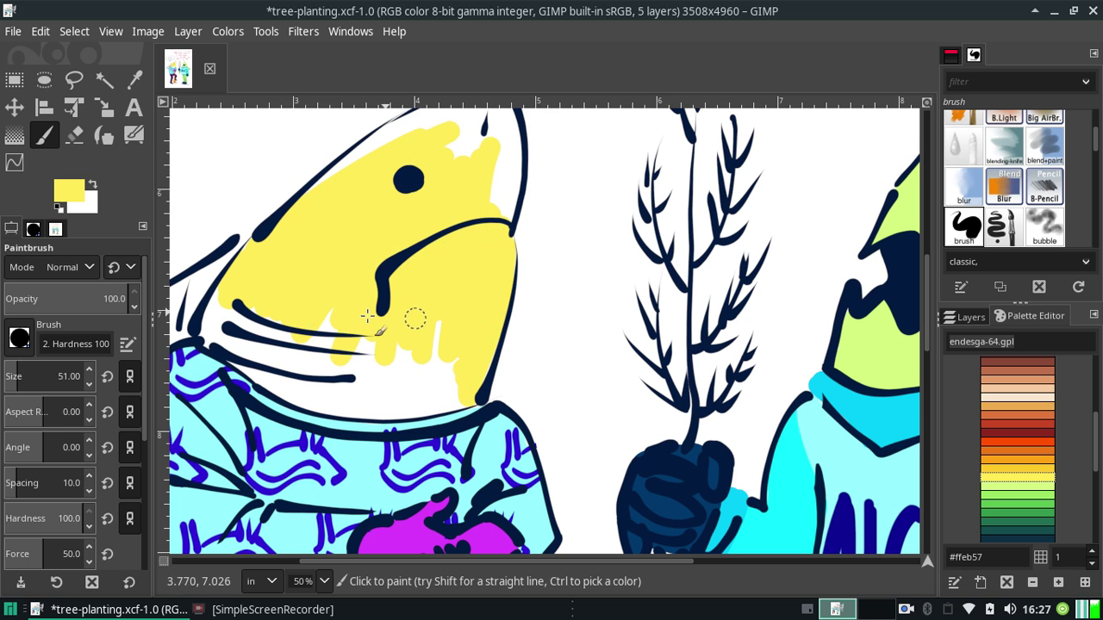
mouse_move(267, 342)
left_mouse_down()
mouse_move(221, 336)
mouse_move(231, 293)
left_mouse_up()
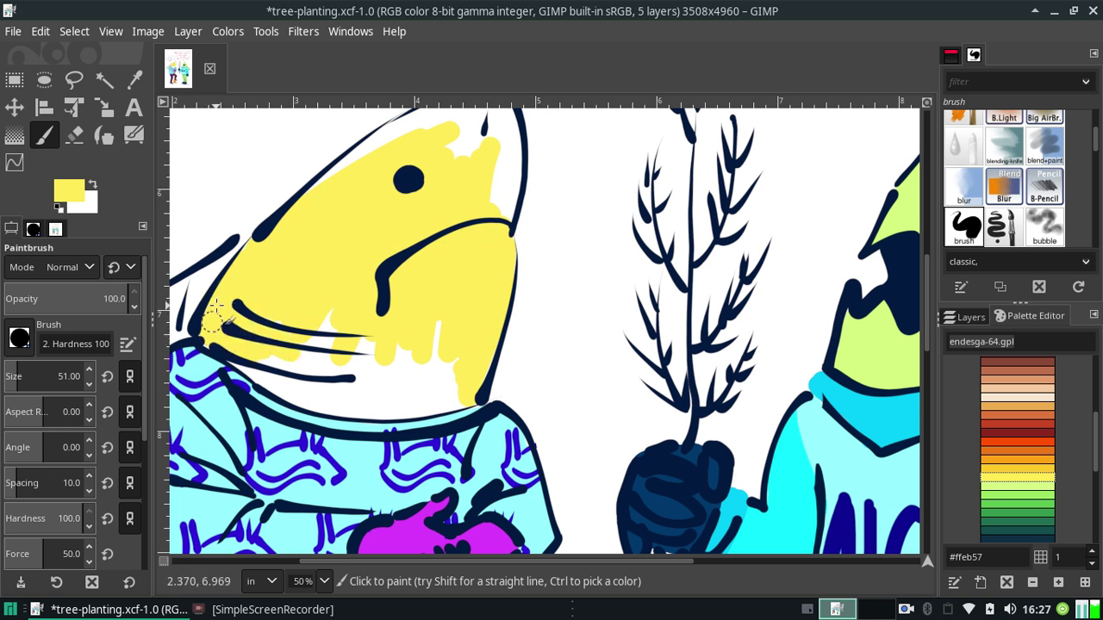
left_click_drag(211, 342, 258, 366)
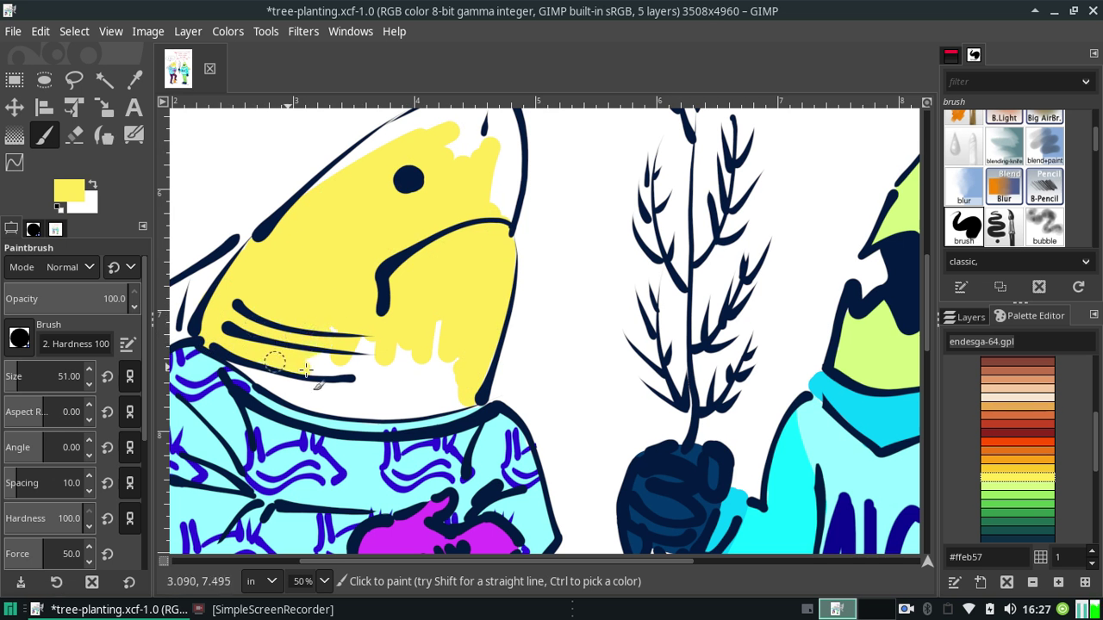
mouse_move(244, 360)
left_mouse_down()
mouse_move(479, 317)
mouse_move(270, 379)
mouse_move(376, 405)
mouse_move(448, 402)
left_mouse_up()
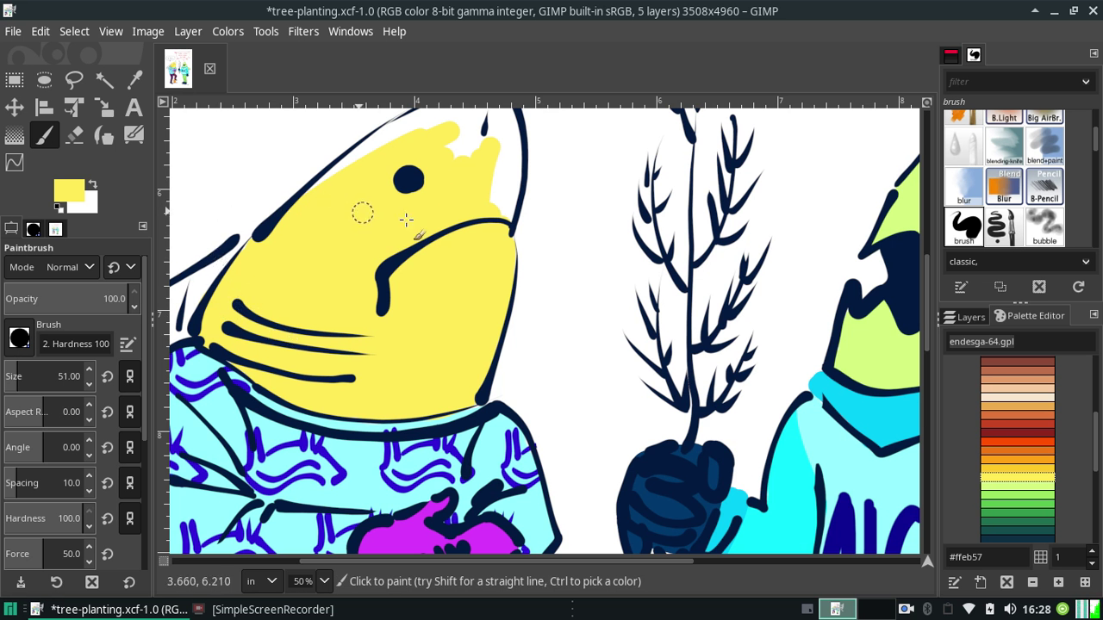
Fill the white strips along the head's upper outline and snout yellow, undoing one stroke
scroll(381, 287, "up", 3)
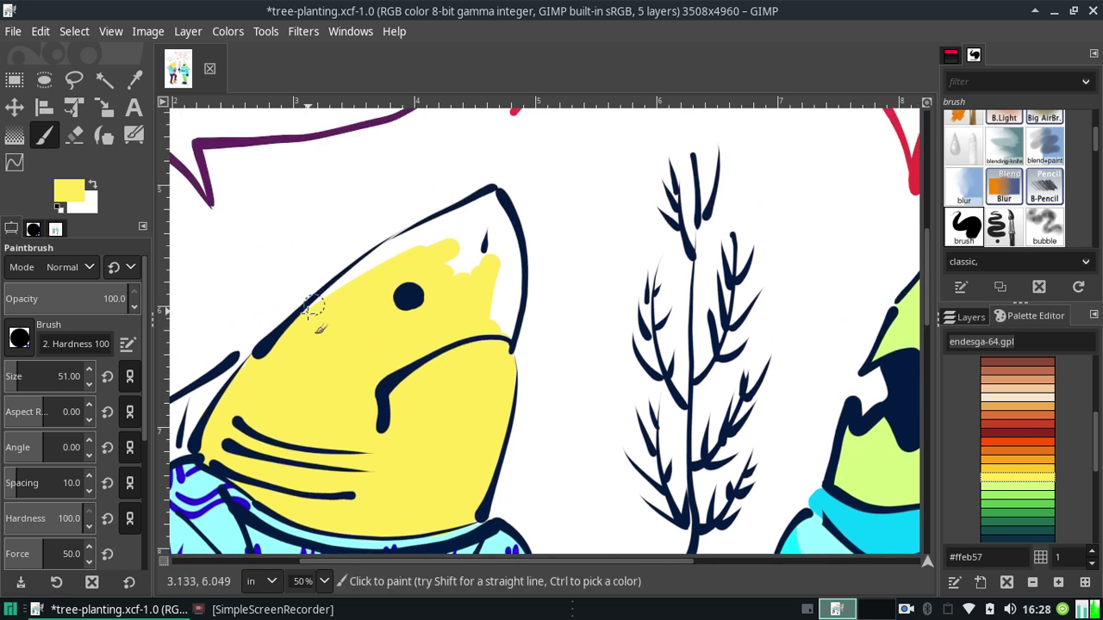
mouse_move(387, 250)
left_mouse_down()
mouse_move(333, 301)
mouse_move(414, 248)
left_mouse_up()
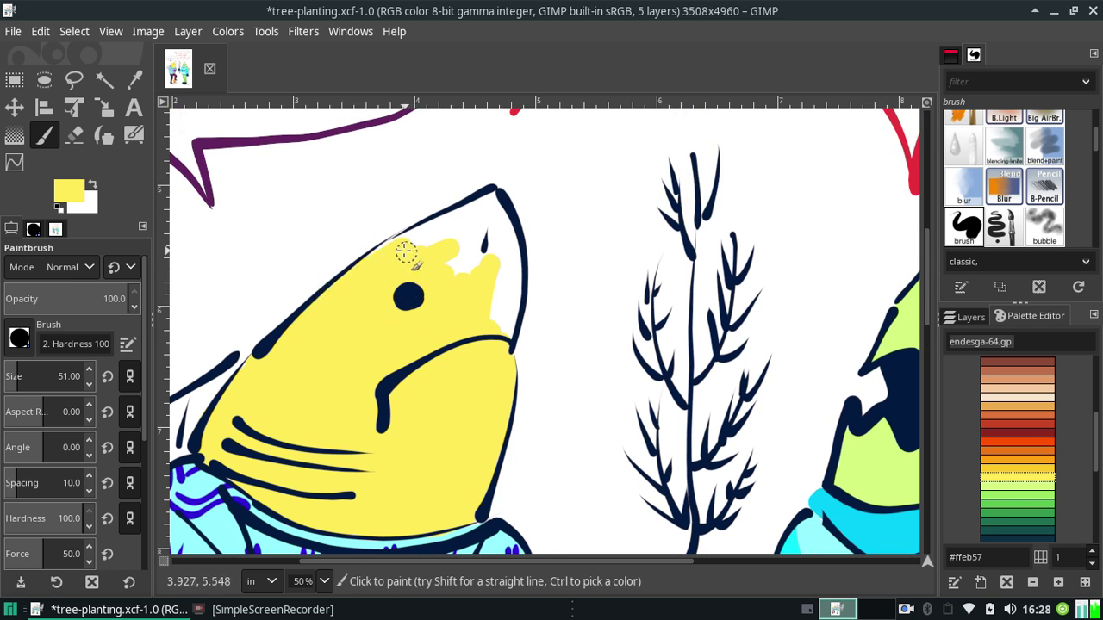
mouse_move(402, 248)
left_mouse_down()
mouse_move(474, 220)
mouse_move(419, 239)
mouse_move(457, 237)
mouse_move(466, 288)
left_mouse_up()
mouse_move(469, 235)
left_mouse_down()
mouse_move(498, 233)
mouse_move(480, 252)
mouse_move(500, 242)
mouse_move(507, 263)
left_mouse_up()
key("ctrl+z")
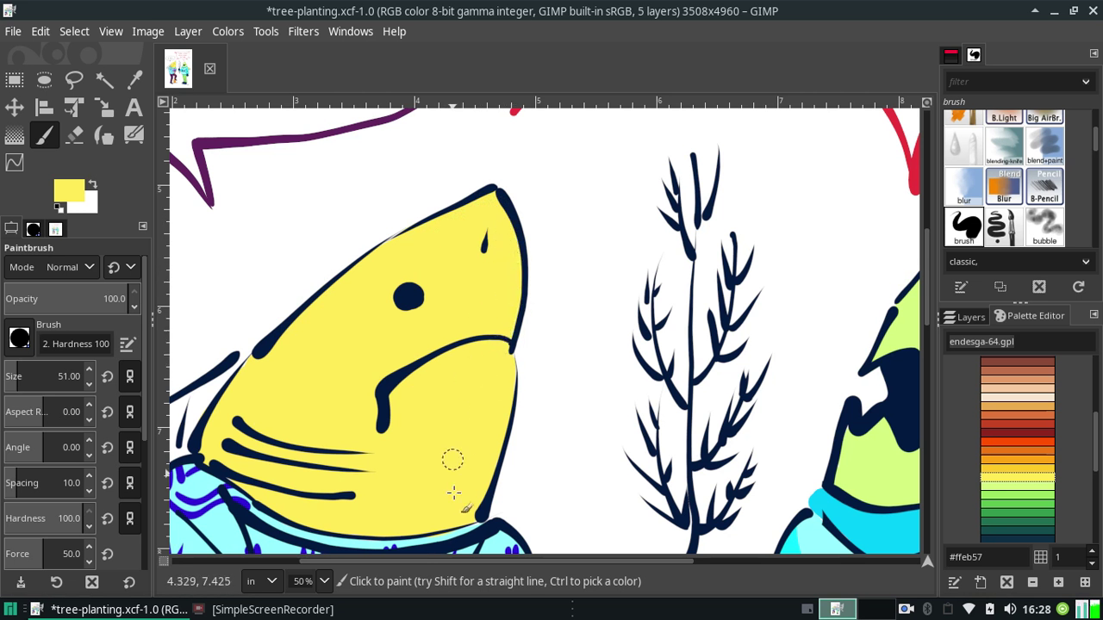
Paint the left shark's back fin and the gaps between its spines yellow
left_click_drag(448, 561, 316, 561)
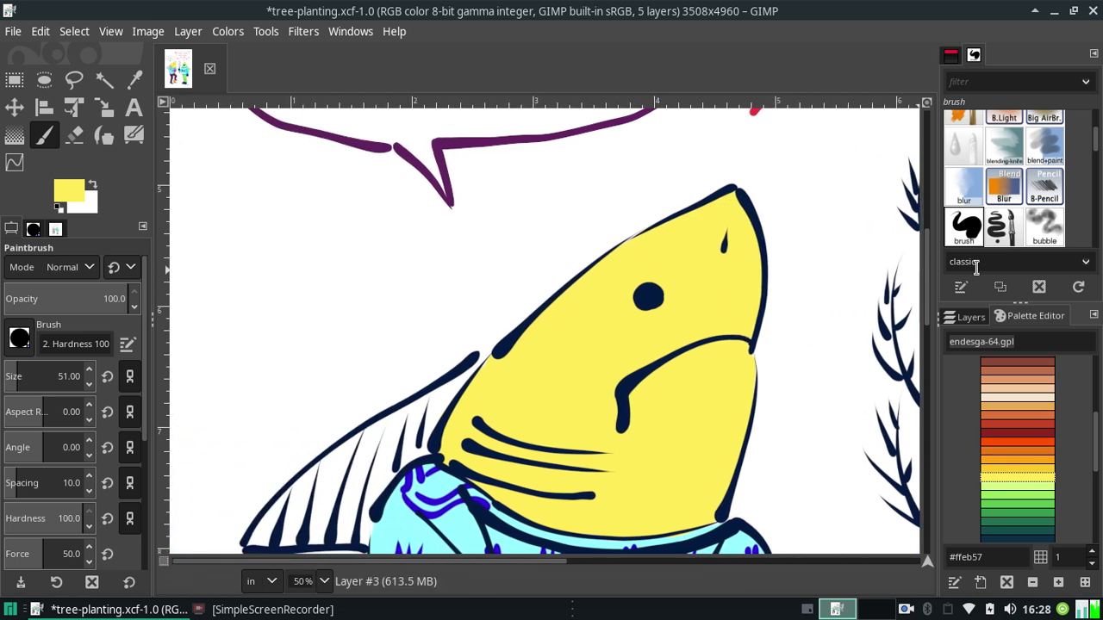
left_click_drag(928, 287, 928, 323)
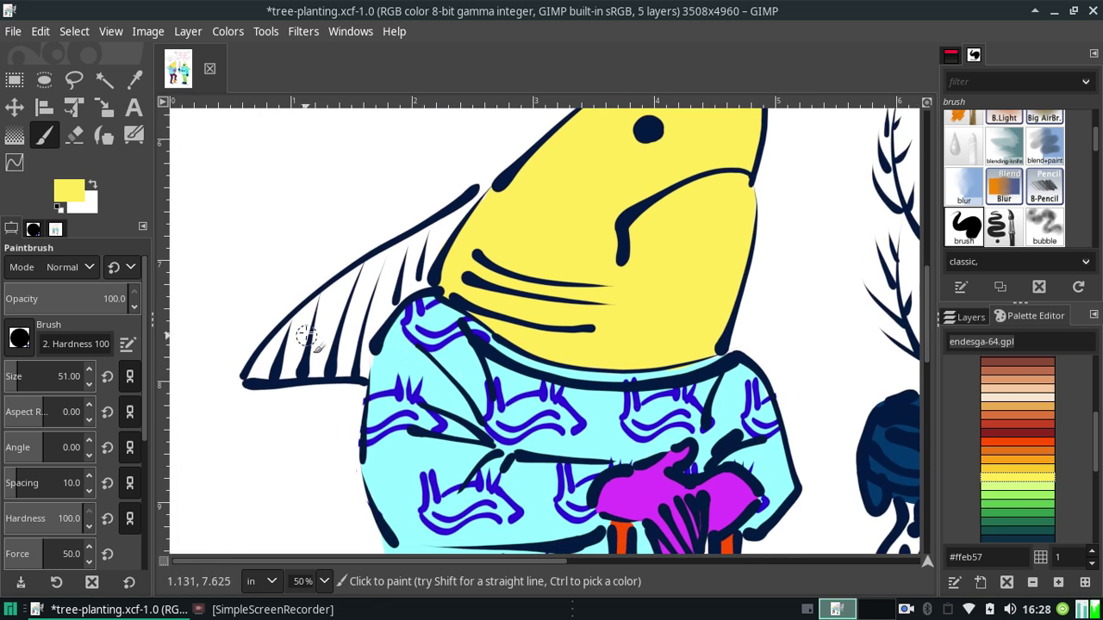
mouse_move(332, 321)
left_mouse_down()
mouse_move(342, 304)
mouse_move(284, 357)
mouse_move(263, 341)
mouse_move(267, 361)
mouse_move(402, 255)
left_mouse_up()
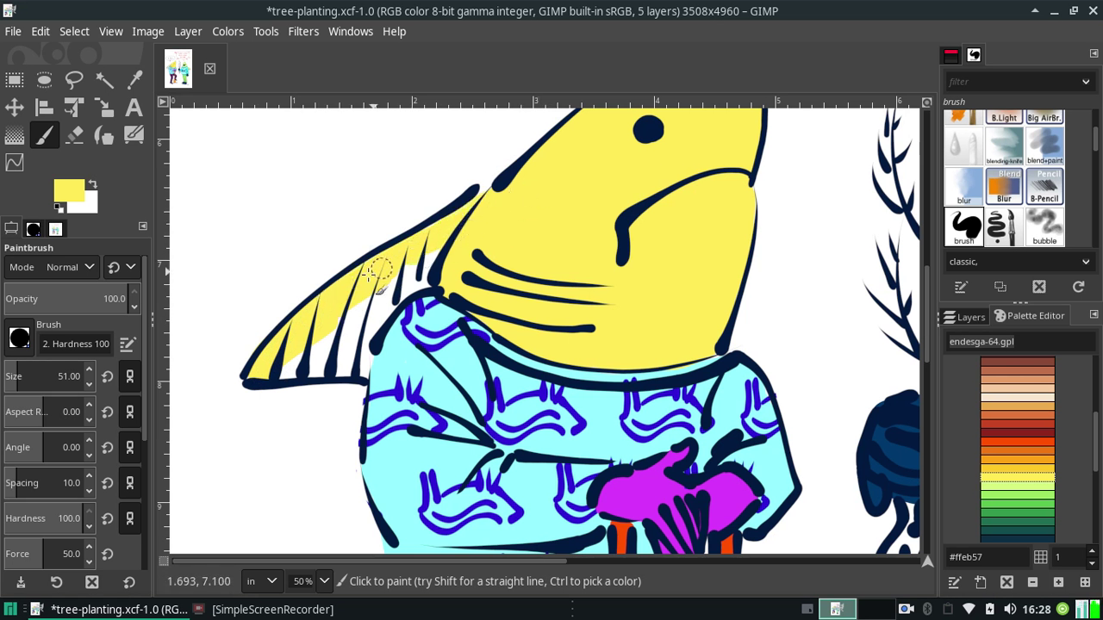
mouse_move(449, 228)
left_mouse_down()
mouse_move(279, 370)
mouse_move(338, 363)
mouse_move(388, 302)
mouse_move(340, 352)
mouse_move(323, 349)
mouse_move(446, 256)
left_mouse_up()
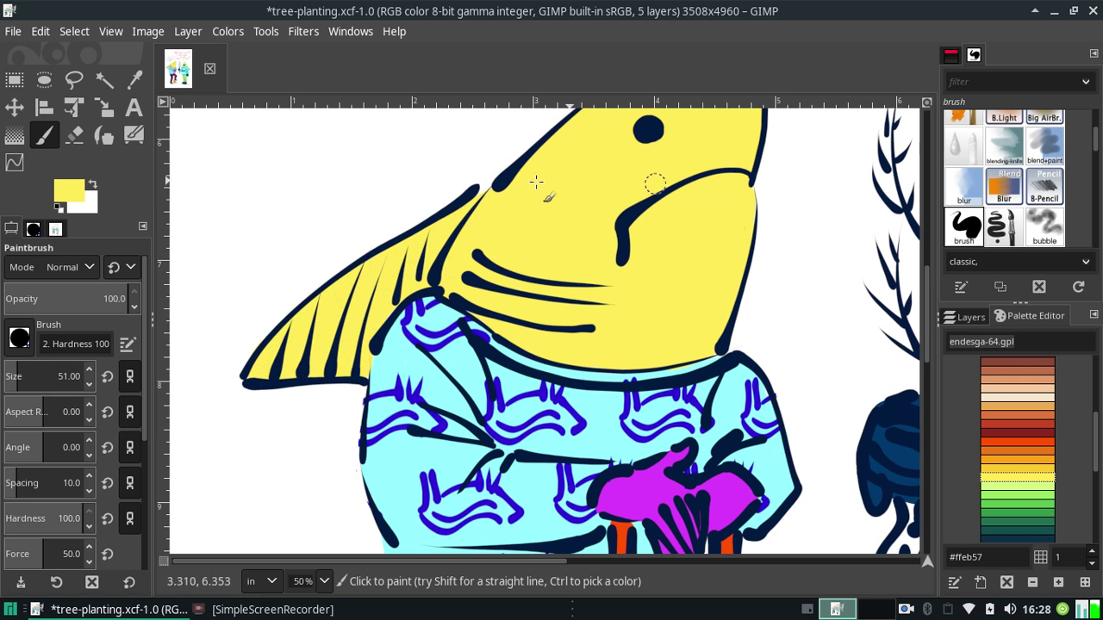
left_click(324, 581)
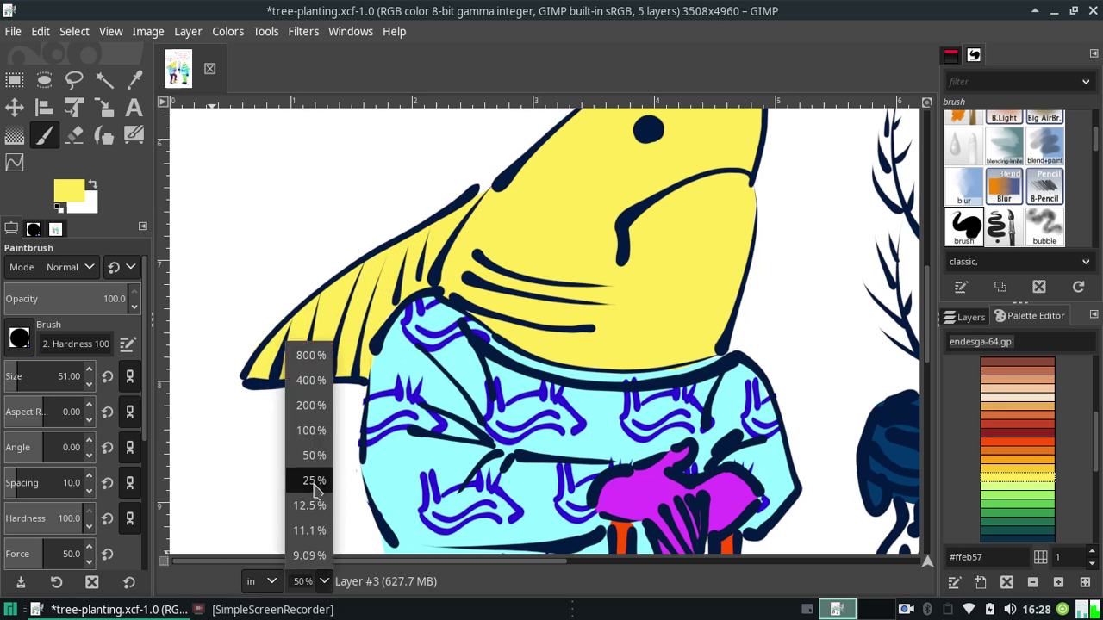
Zoom out to 12.5% and merge Layer #2 down into Layer #3
left_click(315, 505)
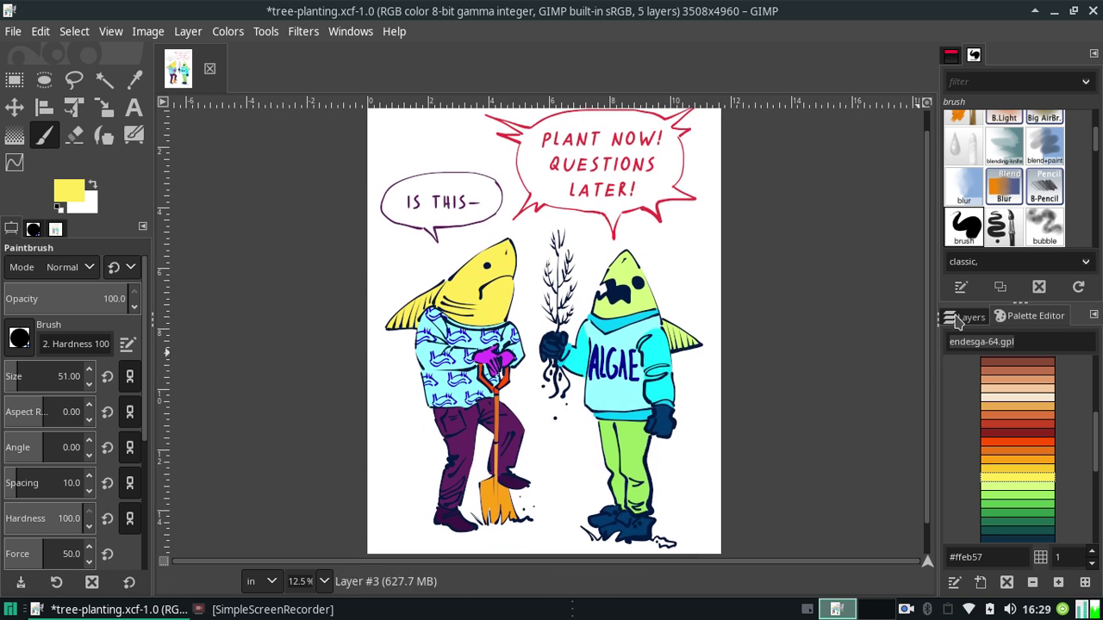
left_click(959, 318)
left_click(1017, 465)
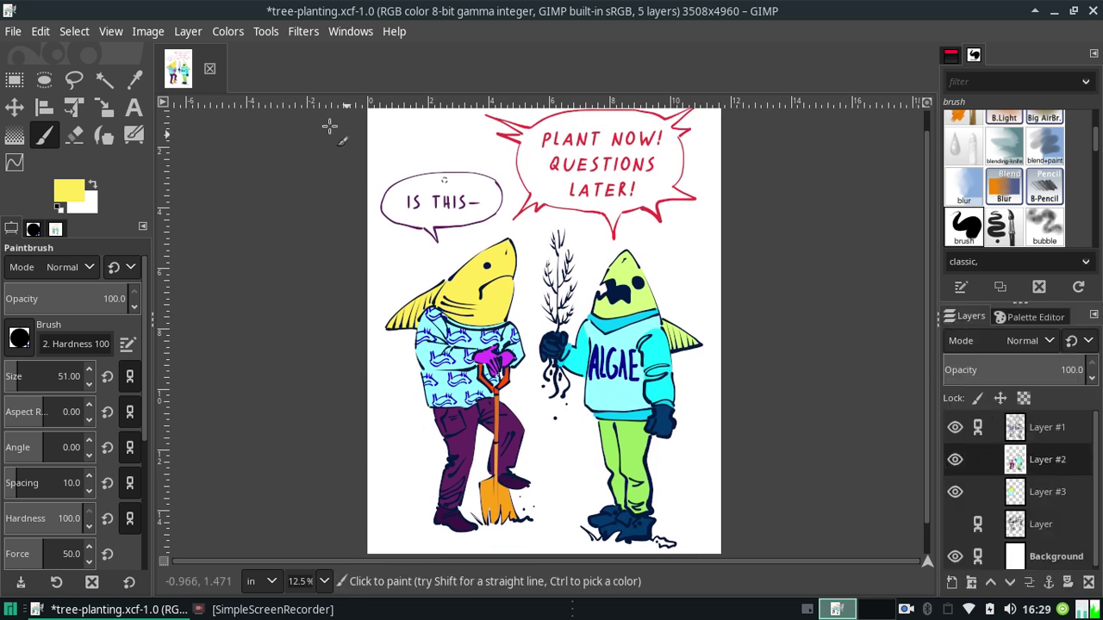
left_click(188, 31)
left_click(211, 164)
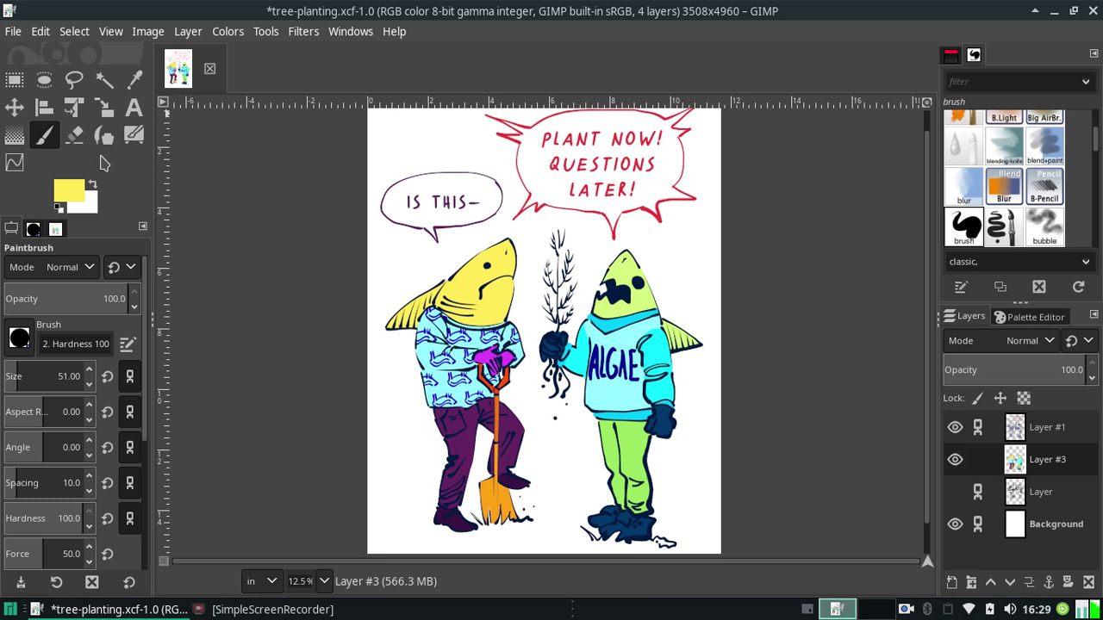
Select the right shark with a freehand outline
left_click(75, 81)
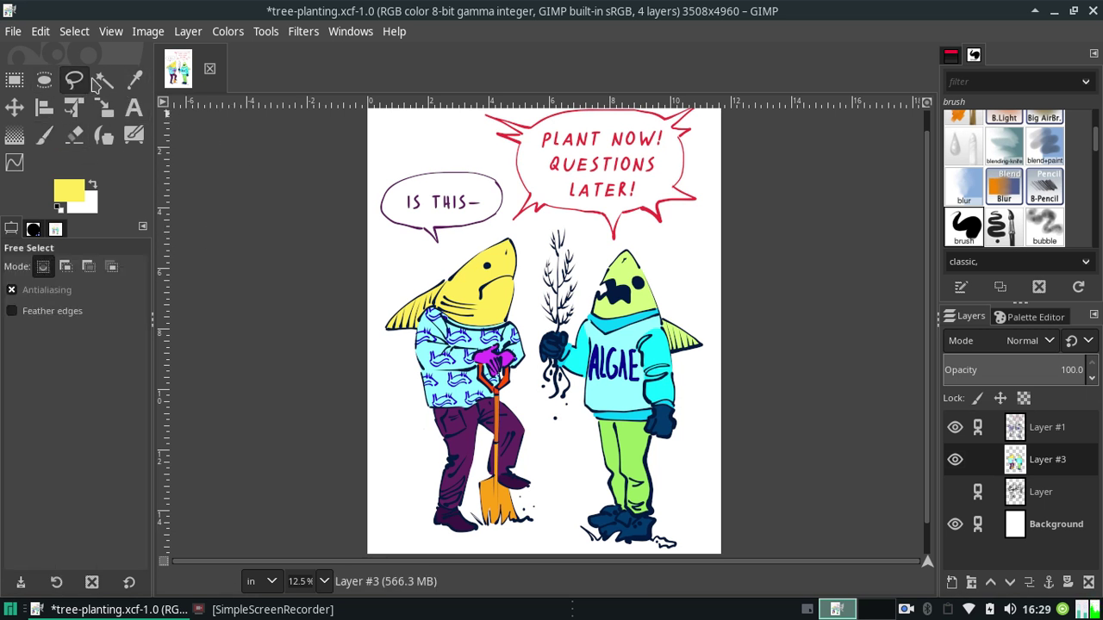
left_click_drag(560, 237, 709, 220)
mouse_move(789, 496)
left_mouse_down()
mouse_move(531, 292)
mouse_move(579, 194)
left_mouse_up()
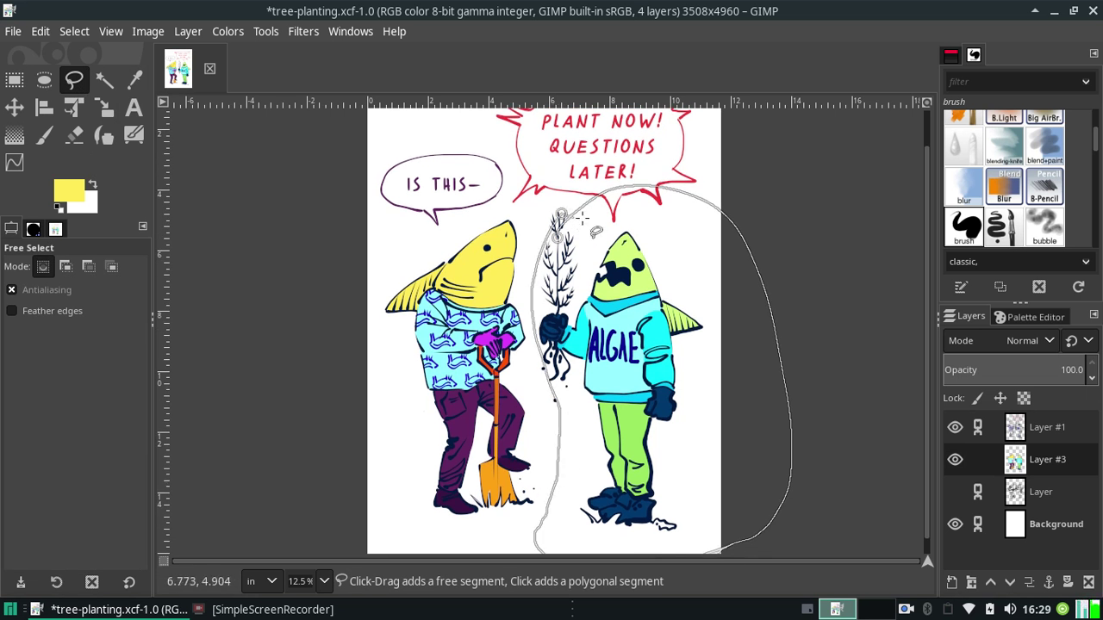
key("Return")
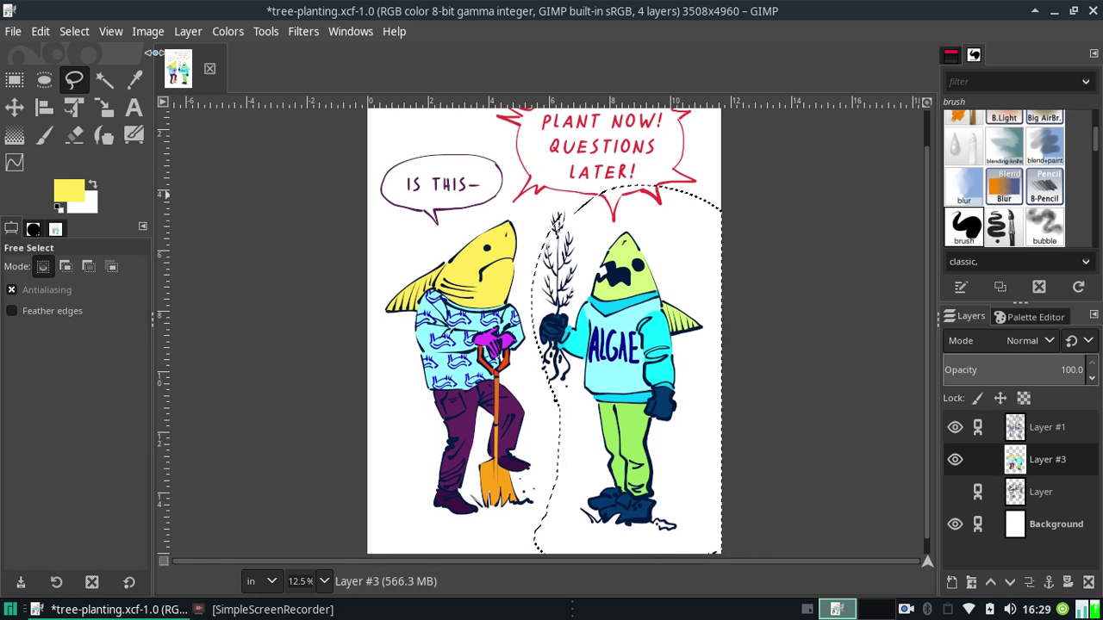
In Colors > Hue-Chroma, shift the hue and set Lightness 10 and Chroma 20
left_click(226, 34)
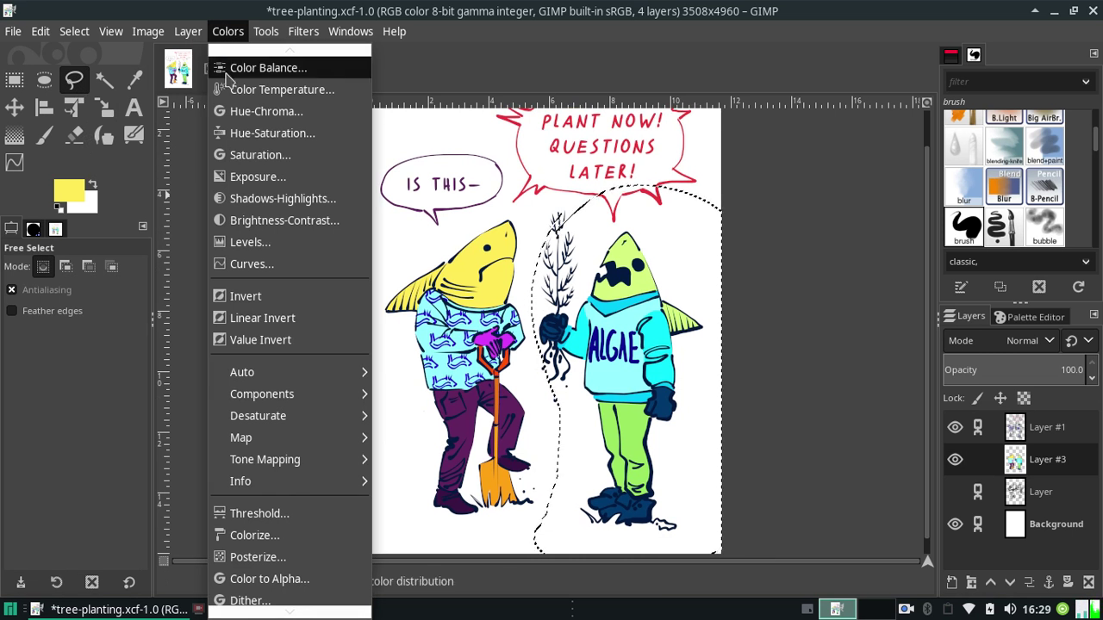
left_click(259, 111)
left_click_drag(327, 229, 154, 197)
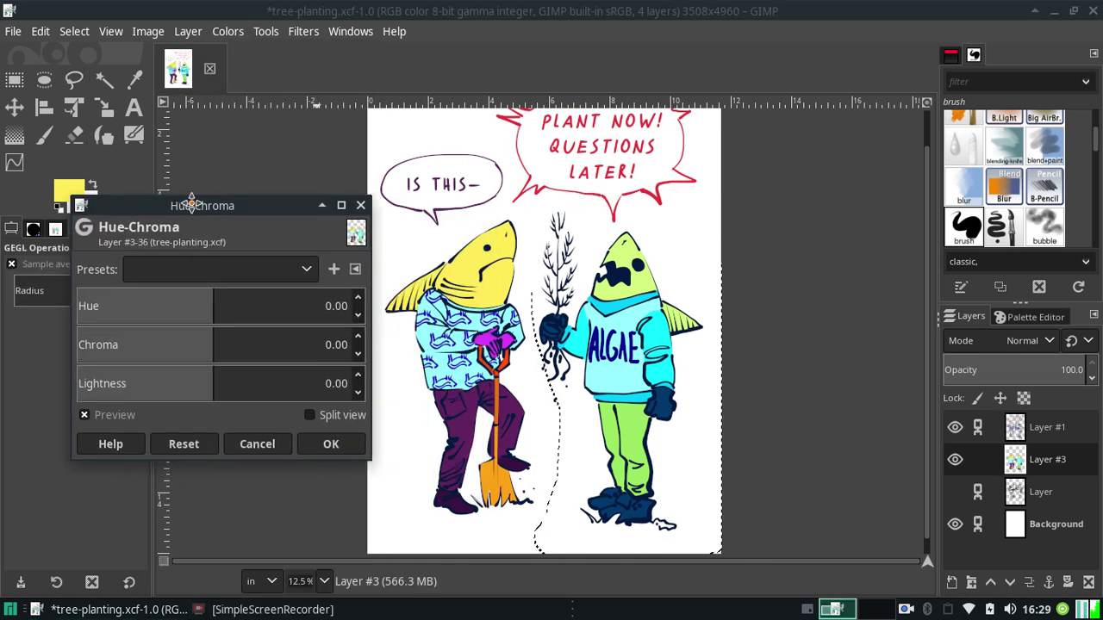
left_click_drag(163, 296, 280, 297)
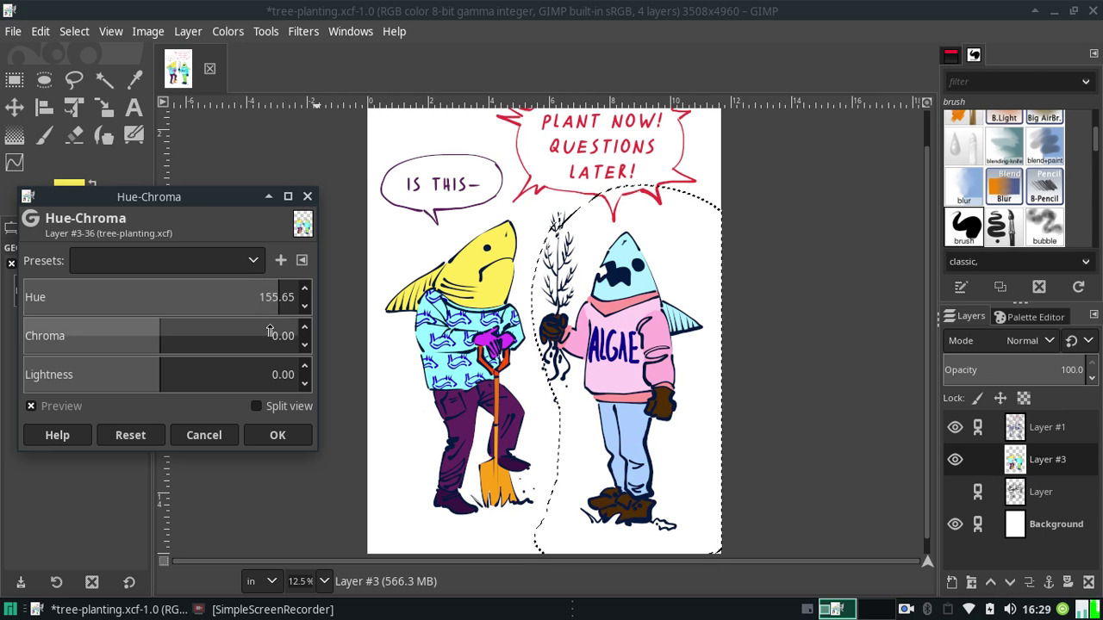
left_click(188, 329)
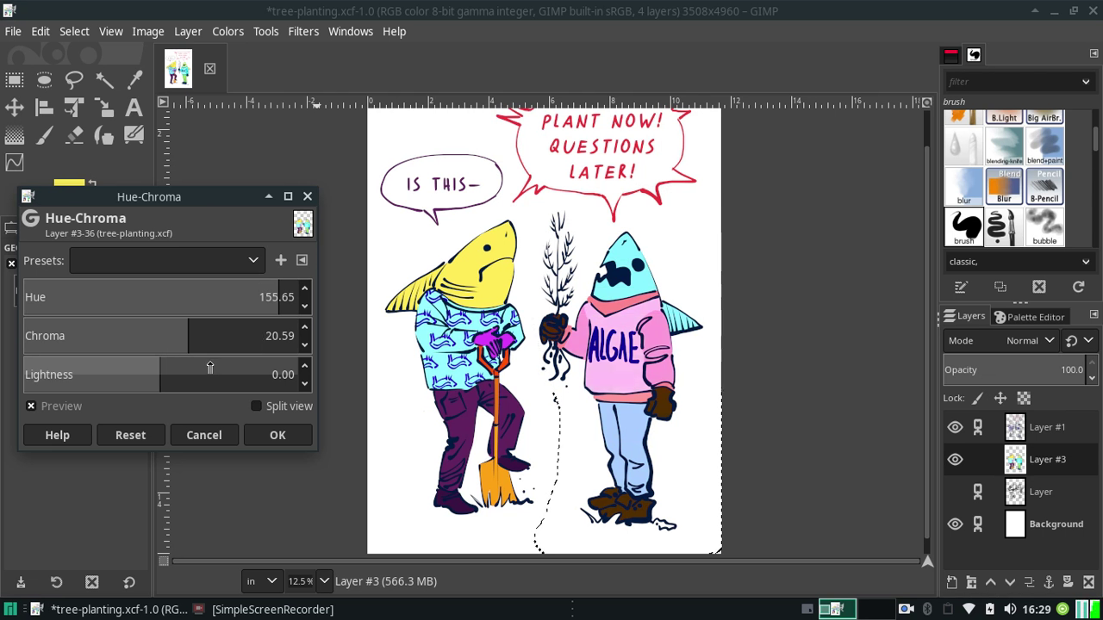
left_click(185, 372)
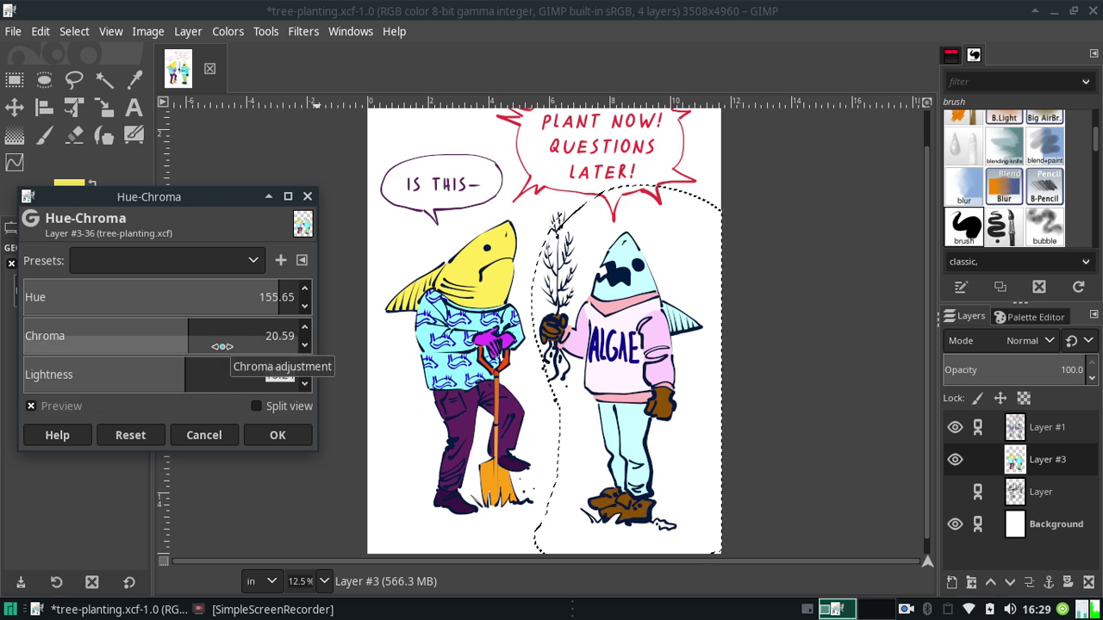
type("10")
left_click(293, 338)
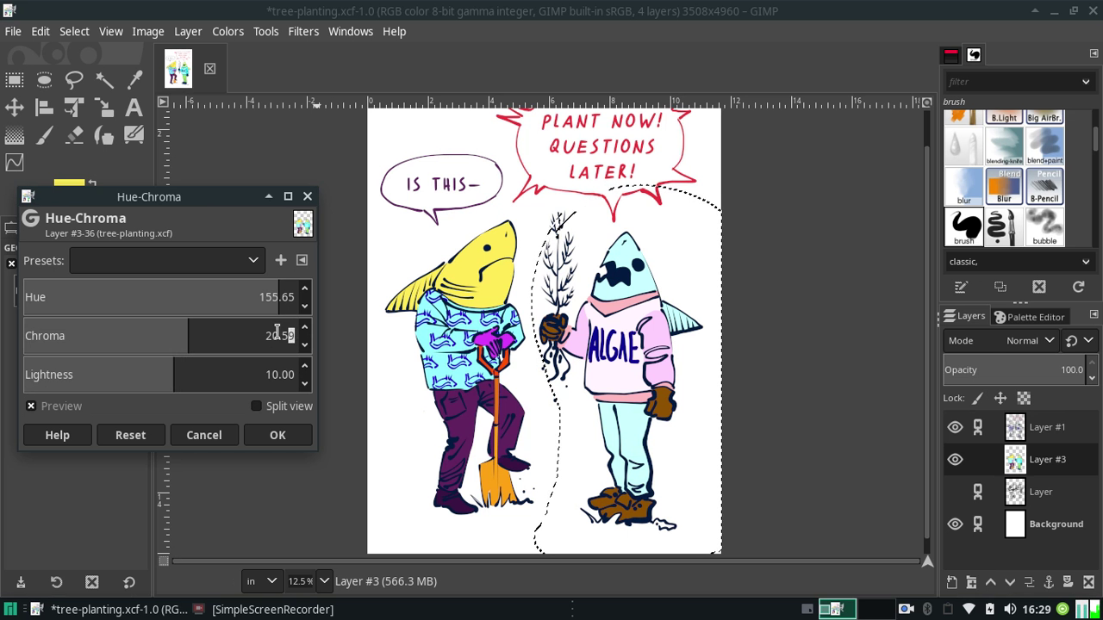
type("20")
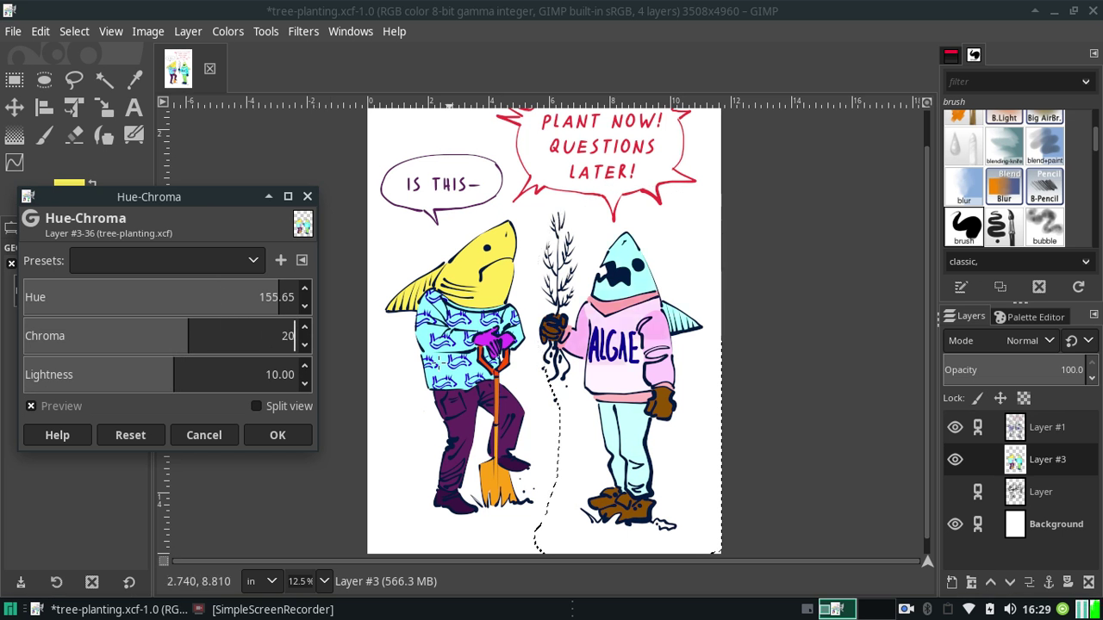
Try right-shark hues from about 172 down to about -96, keeping Chroma 20
left_click(288, 297)
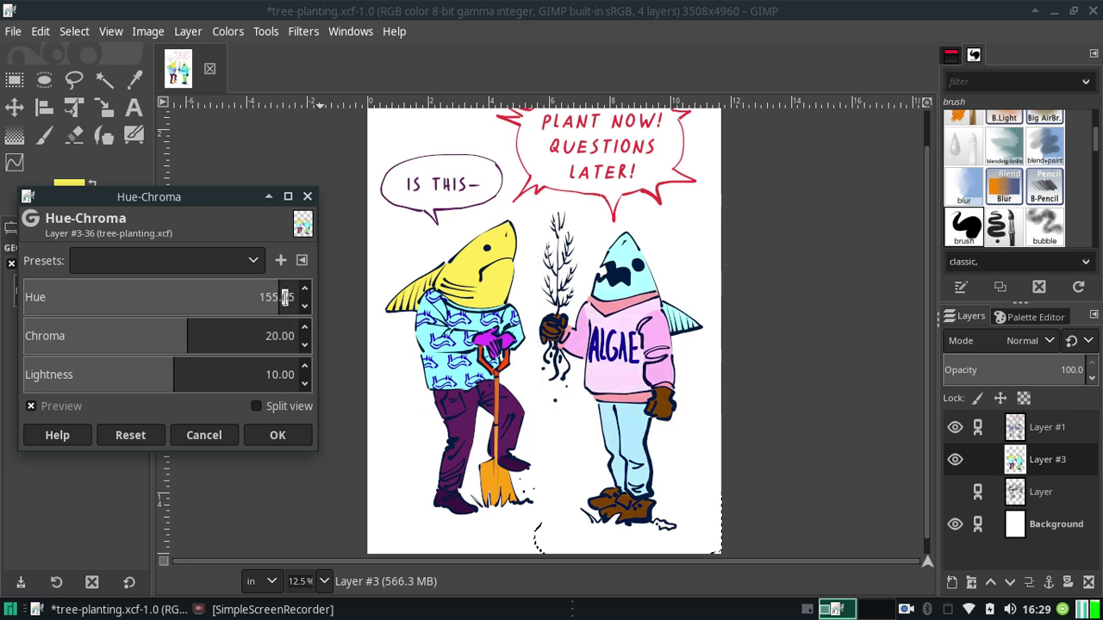
left_click_drag(295, 299, 293, 308)
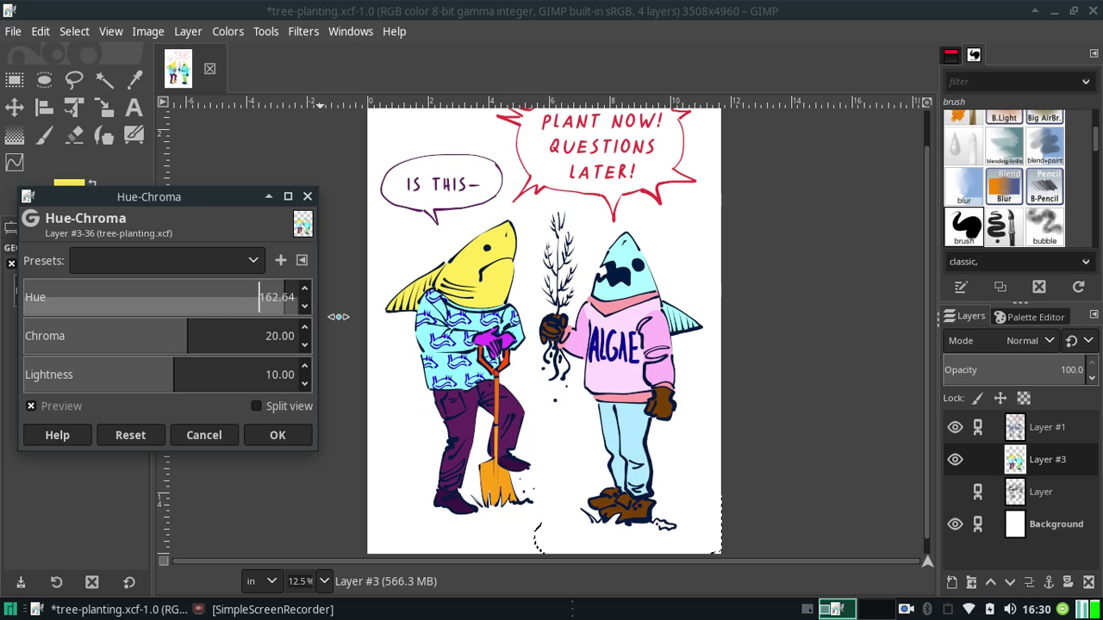
left_click_drag(392, 327, 364, 328)
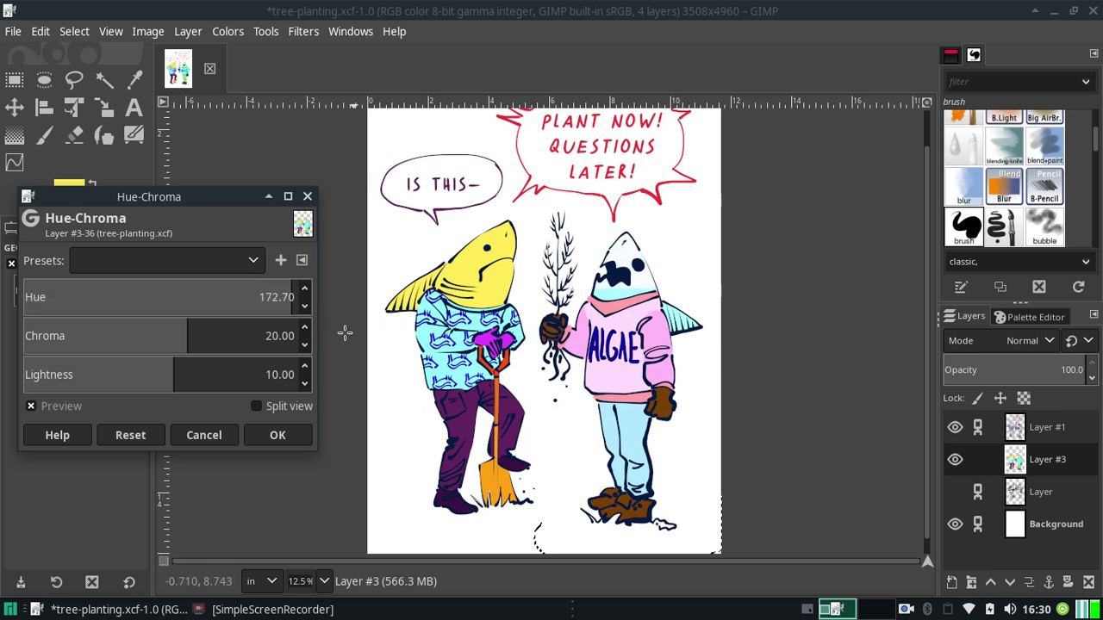
left_click_drag(290, 299, 241, 307)
mouse_move(52, 280)
left_mouse_down()
mouse_move(261, 308)
mouse_move(245, 301)
left_mouse_up()
mouse_move(97, 287)
left_mouse_down()
mouse_move(189, 292)
mouse_move(102, 293)
left_mouse_up()
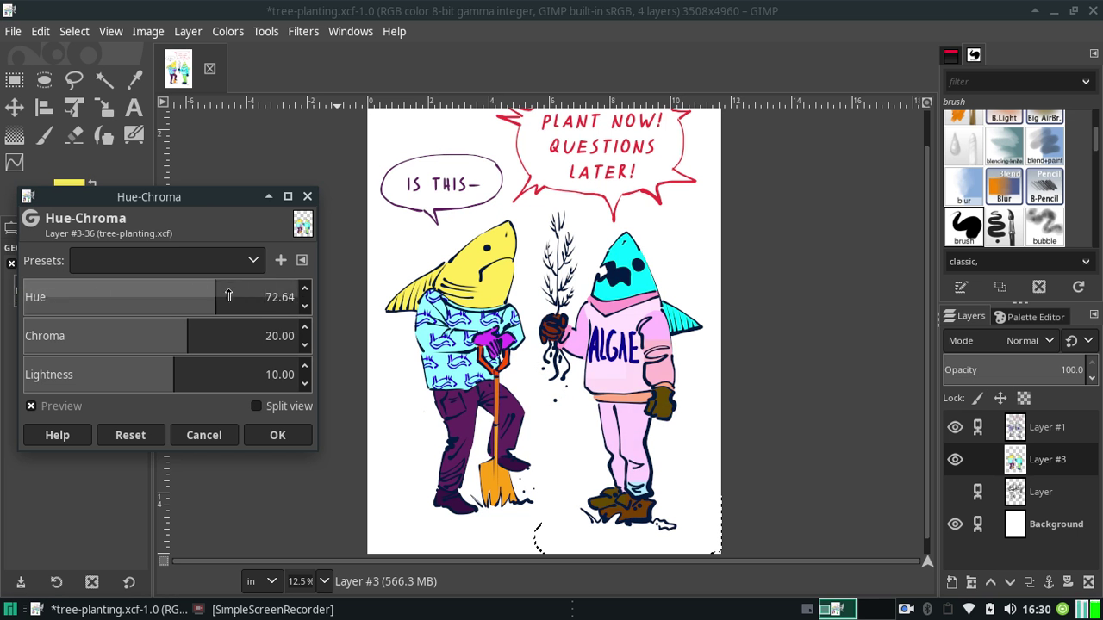
left_click_drag(229, 295, 104, 291)
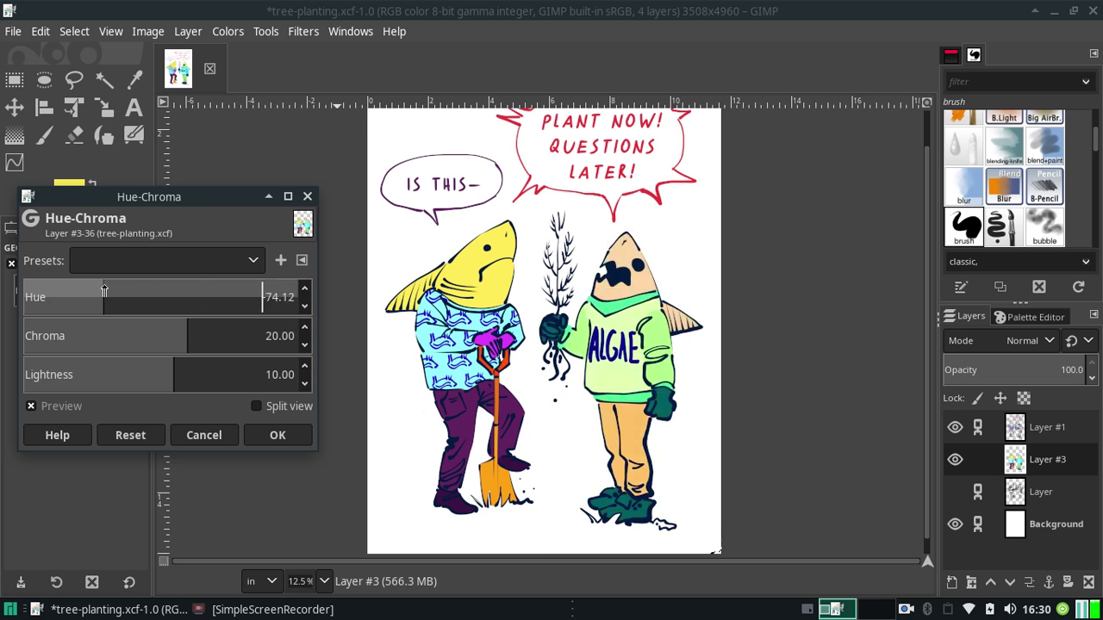
left_click_drag(104, 290, 79, 295)
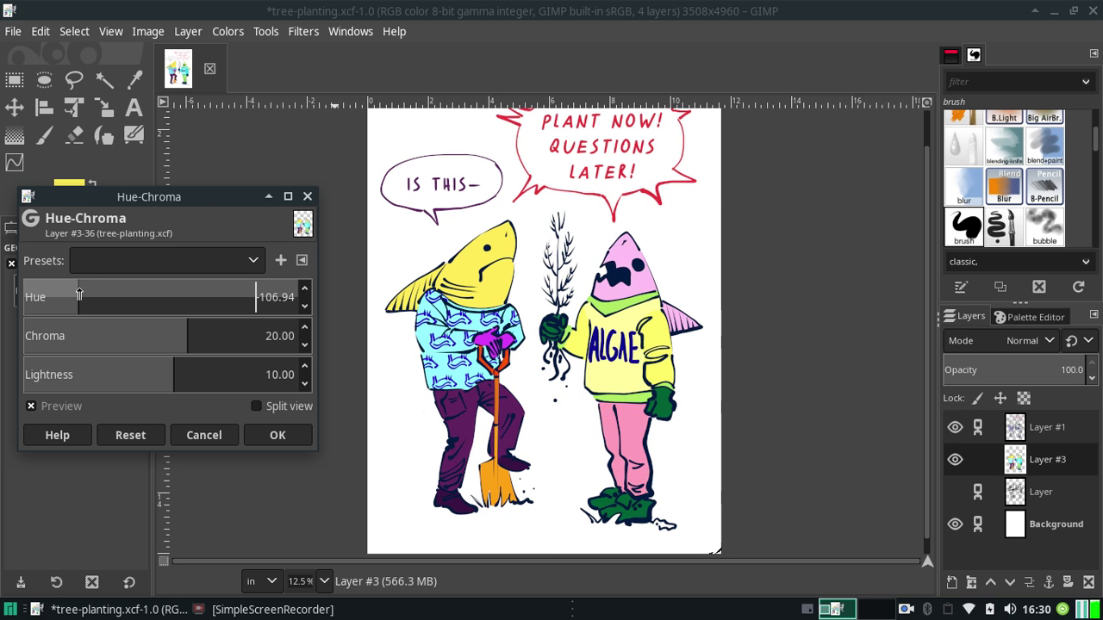
left_click_drag(78, 295, 87, 295)
Set the right shark's Hue to exactly -95 and apply the Hue-Chroma recolouring
left_click(291, 296)
left_click_drag(274, 296, 295, 296)
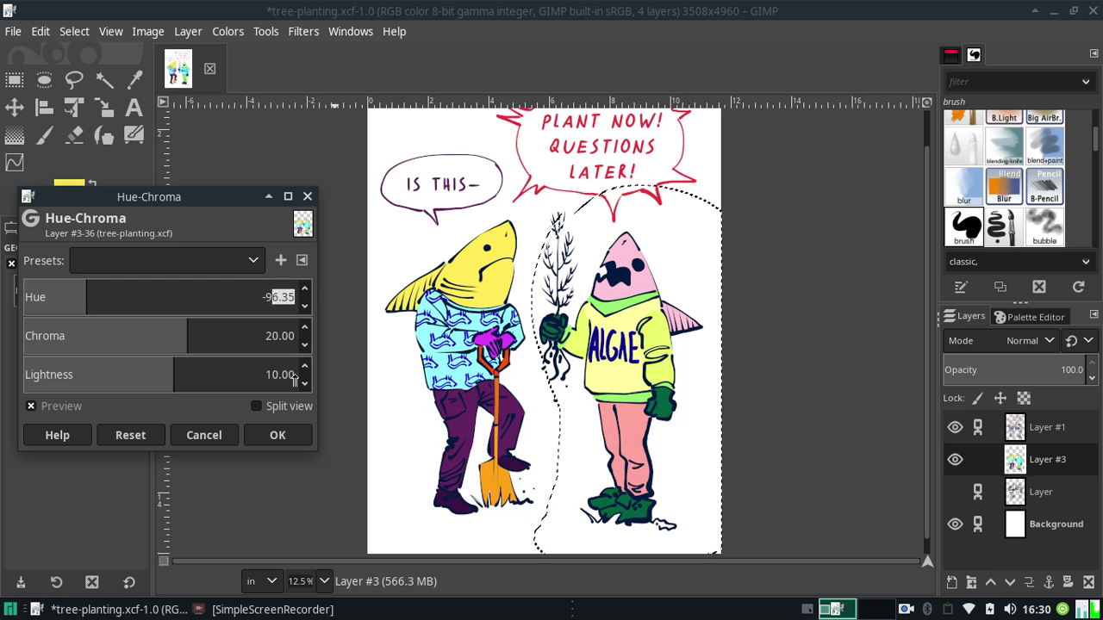
type("5")
key("Return")
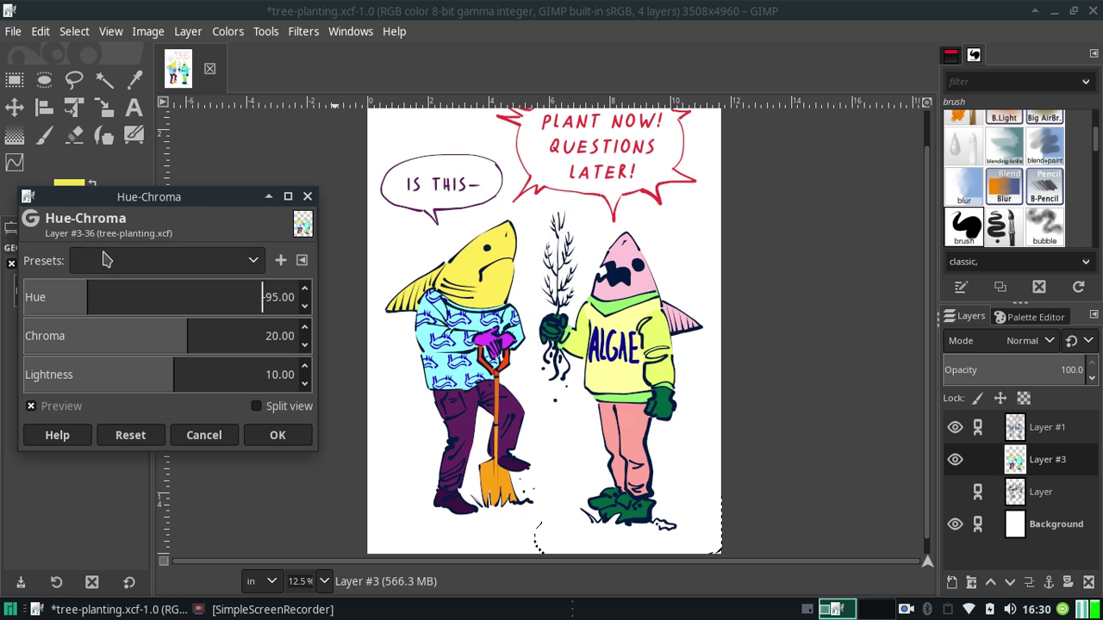
left_click(259, 436)
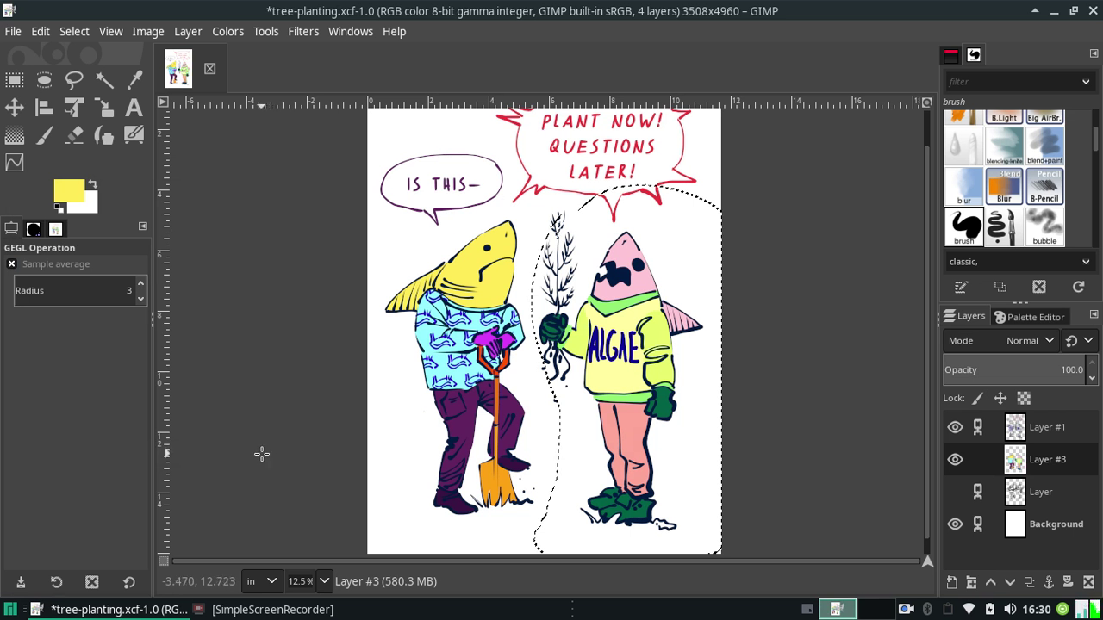
Clear the right shark's selection and lasso the left shark with Free Select
key("ctrl+shift+a")
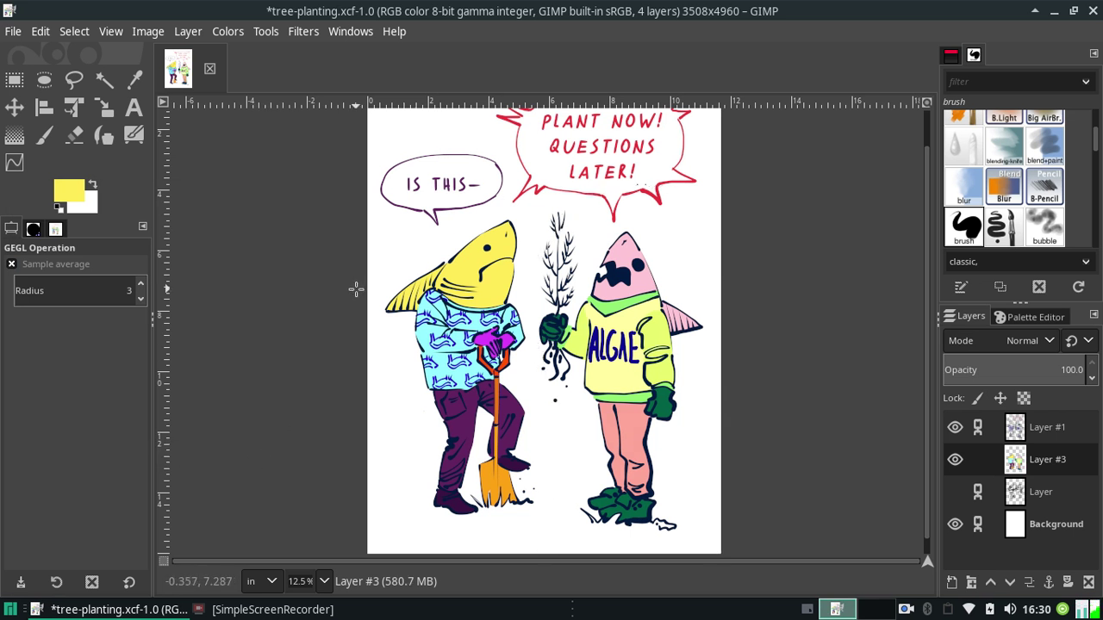
key("ctrl+shift+f")
left_click(217, 436)
left_click(74, 79)
mouse_move(350, 274)
left_mouse_down()
mouse_move(528, 298)
mouse_move(314, 472)
left_mouse_up()
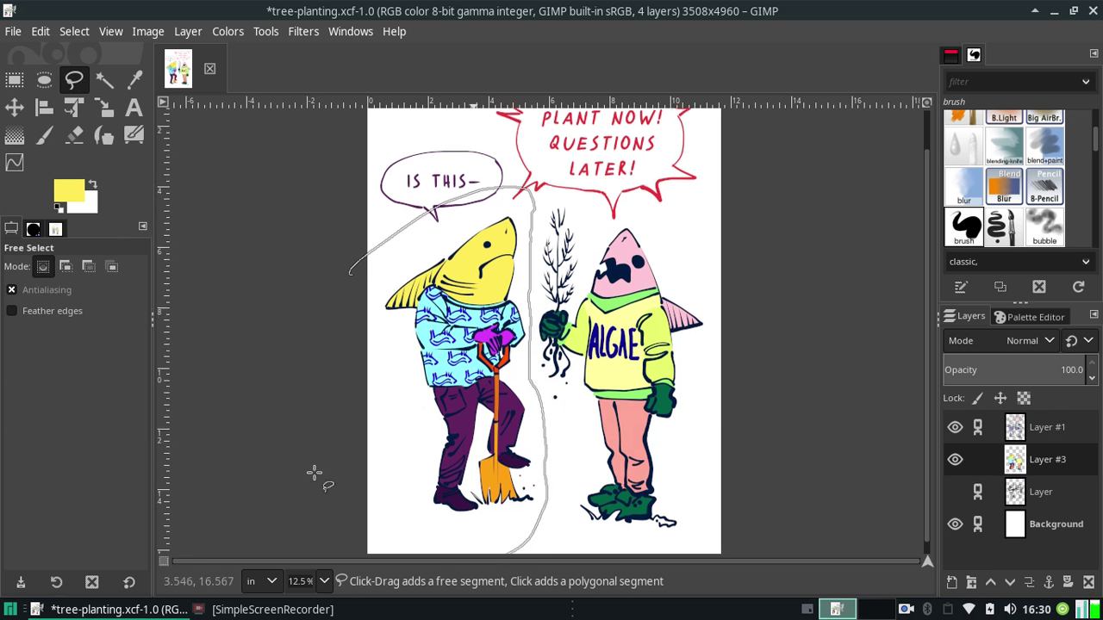
left_click_drag(345, 276, 349, 275)
key("Return")
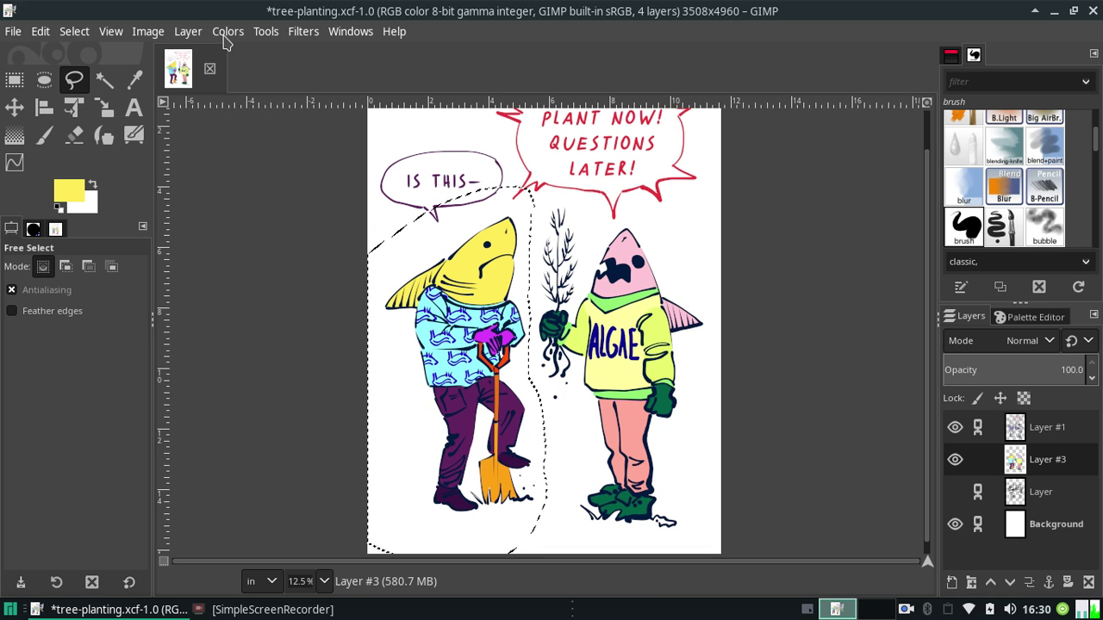
Preview Hue-Chroma on the left shark, trying hues from about 14 up to 160, then 123
left_click(227, 31)
left_click(267, 112)
left_click_drag(160, 304, 270, 305)
left_click(174, 300)
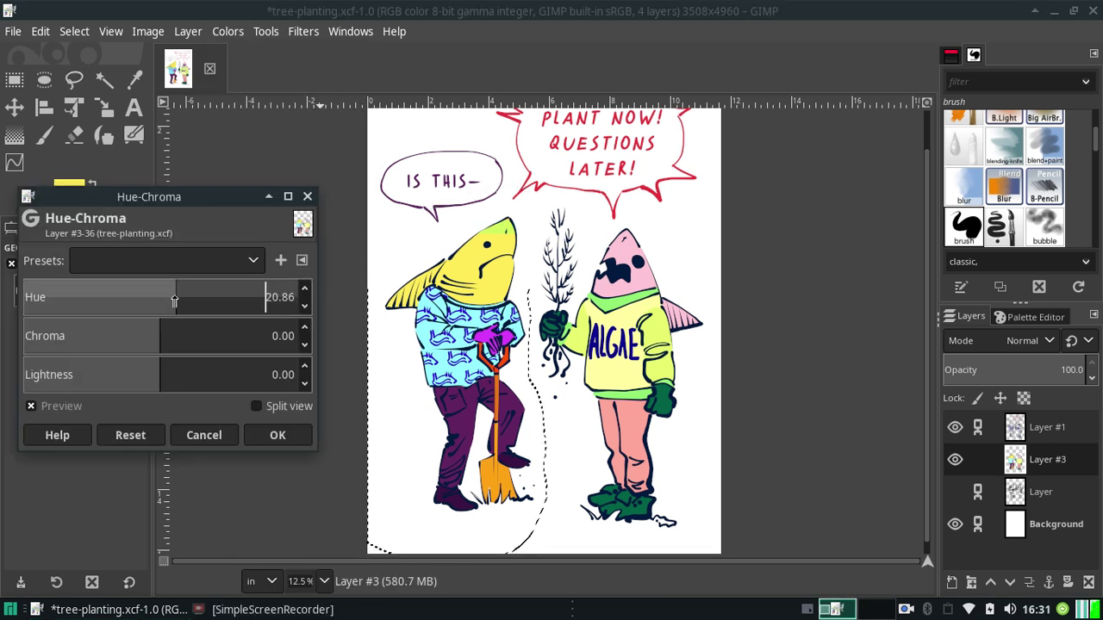
left_click_drag(170, 298, 278, 298)
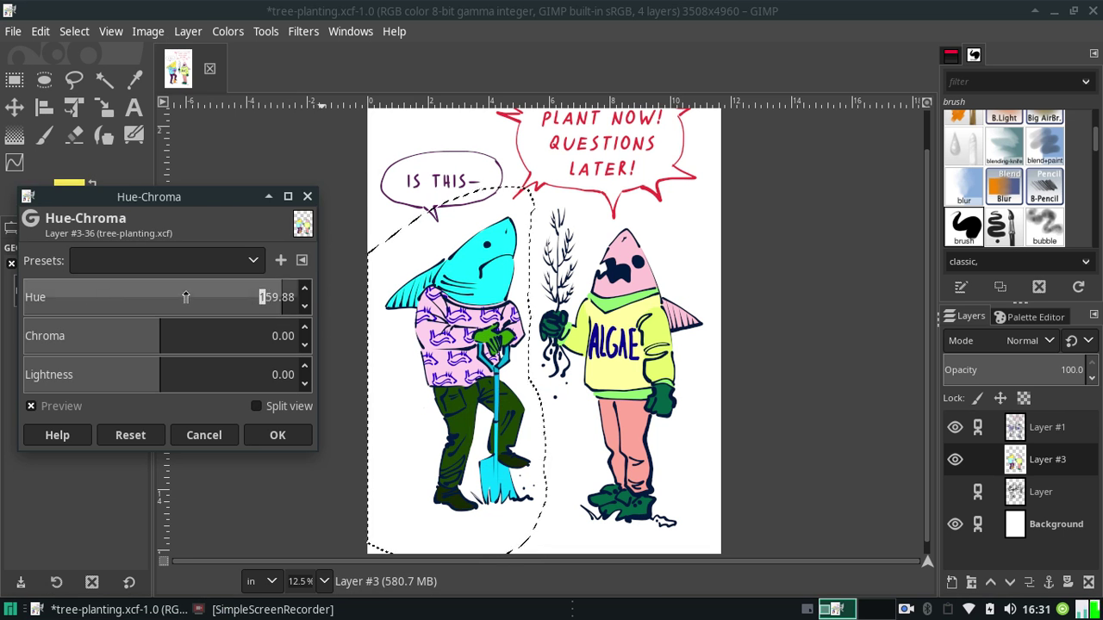
double_click(267, 296)
mouse_move(188, 298)
left_mouse_down()
mouse_move(250, 304)
mouse_move(174, 296)
left_mouse_up()
type("57.49")
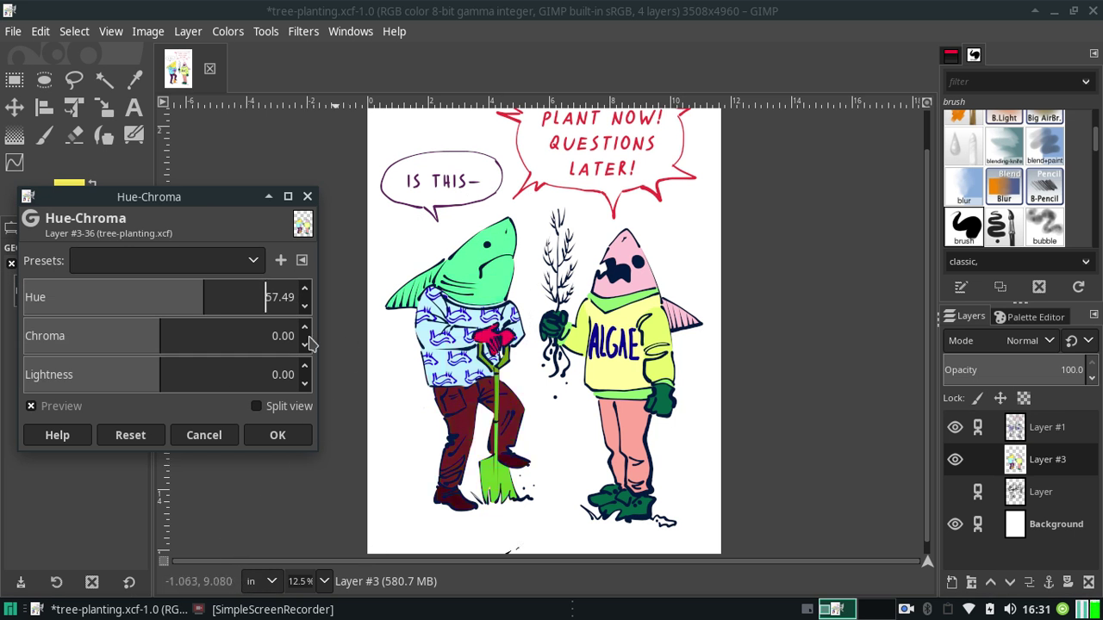
Set the left shark's Lightness 10 and Chroma 20, and drag Hue to -44.47
left_click_drag(271, 386, 265, 386)
type("10")
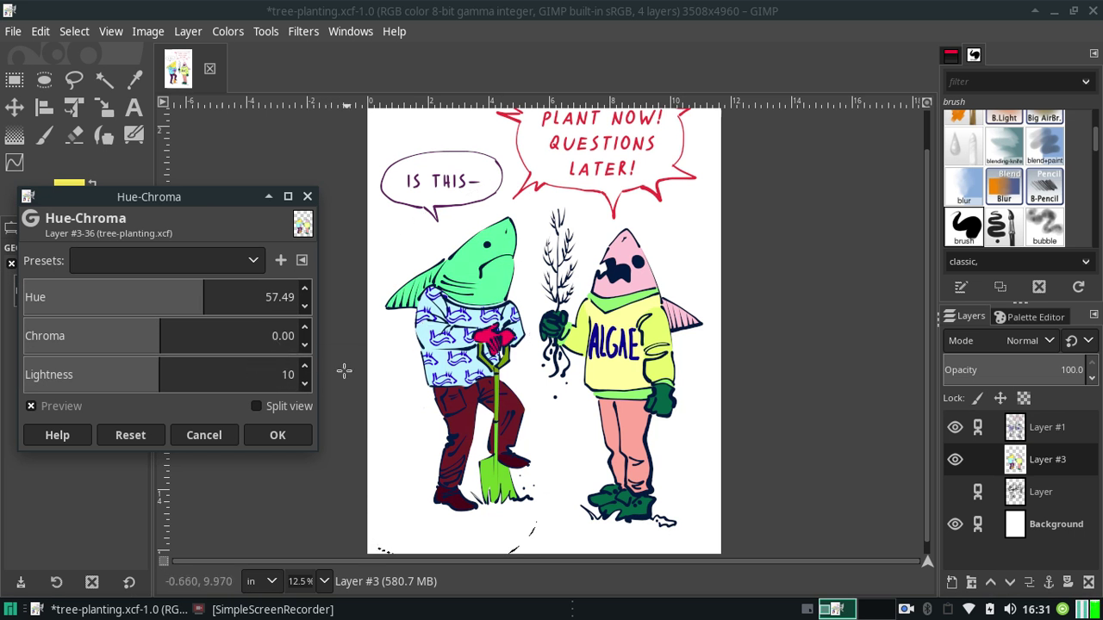
left_click(266, 330)
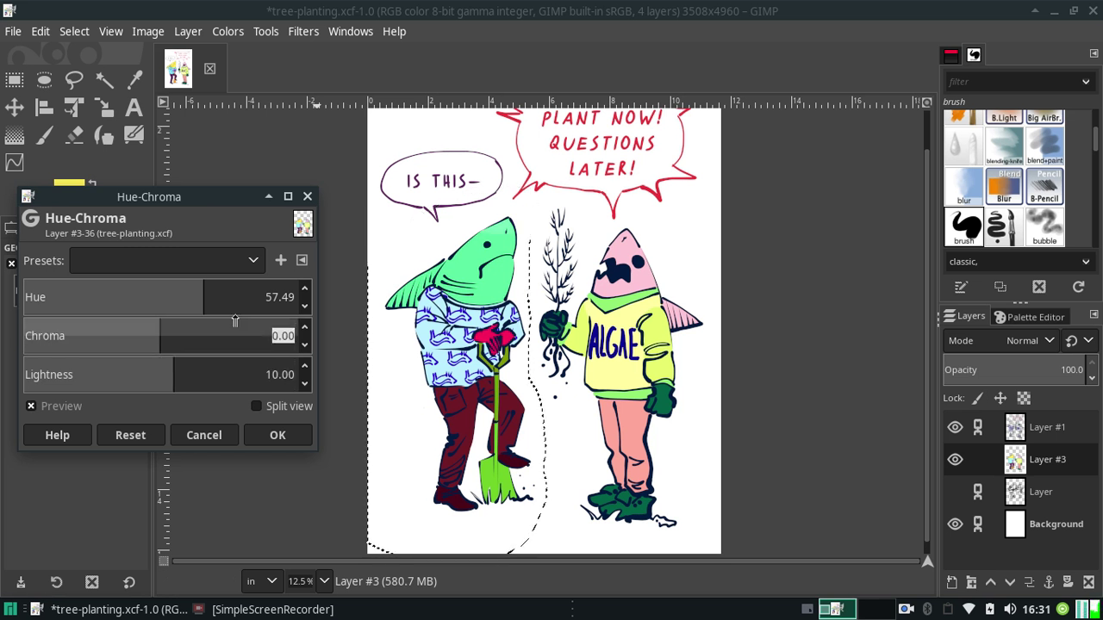
type("20")
key("Return")
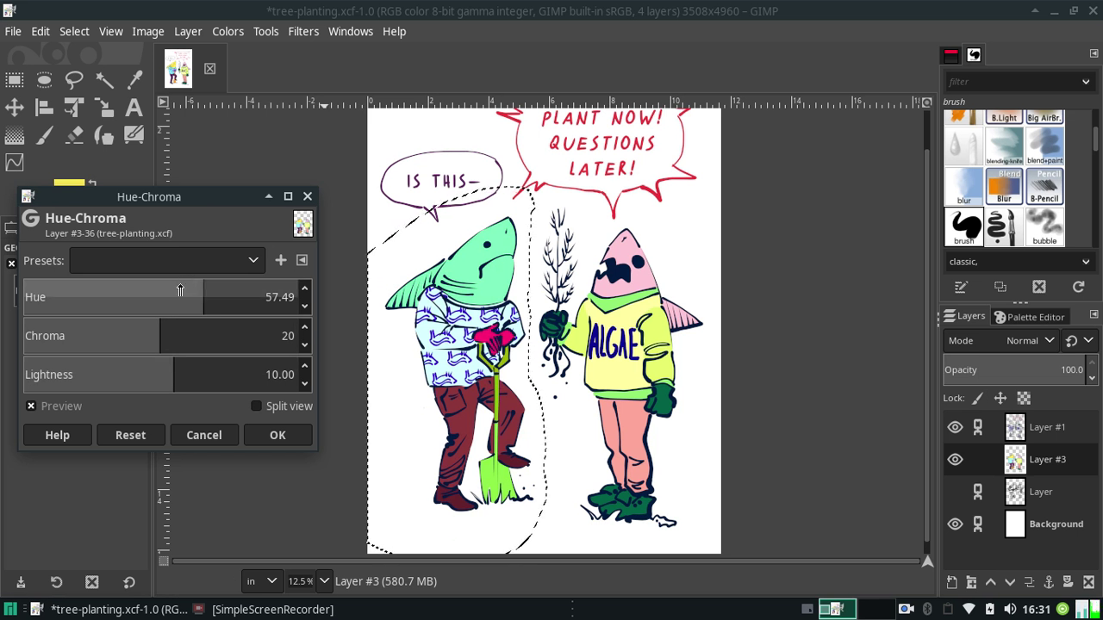
mouse_move(199, 293)
left_mouse_down()
mouse_move(39, 294)
mouse_move(88, 291)
left_mouse_up()
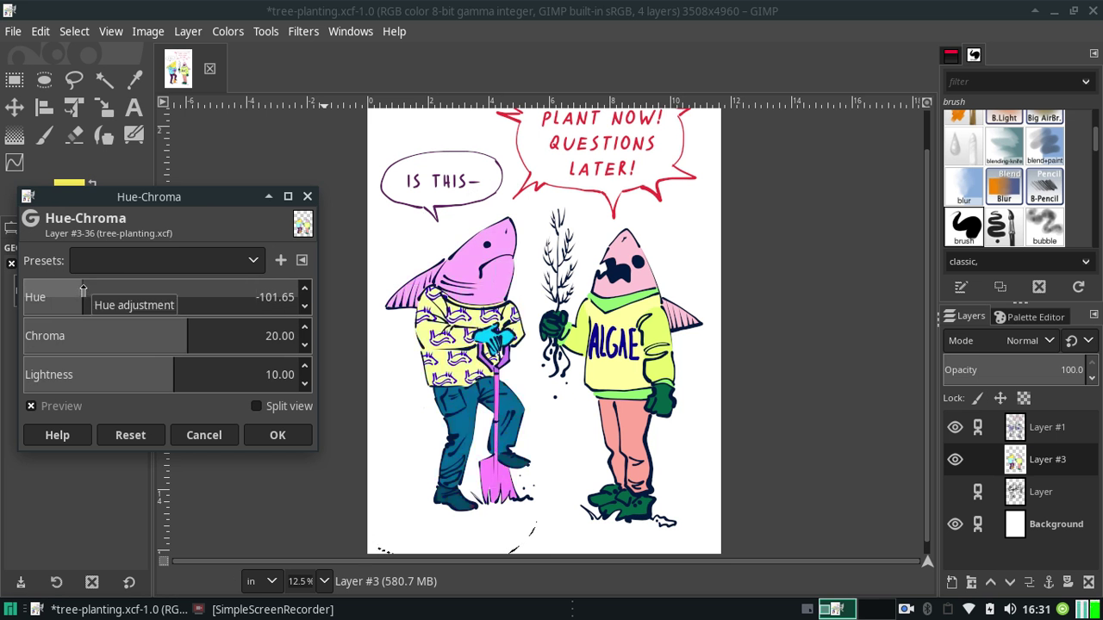
left_click_drag(81, 293, 125, 291)
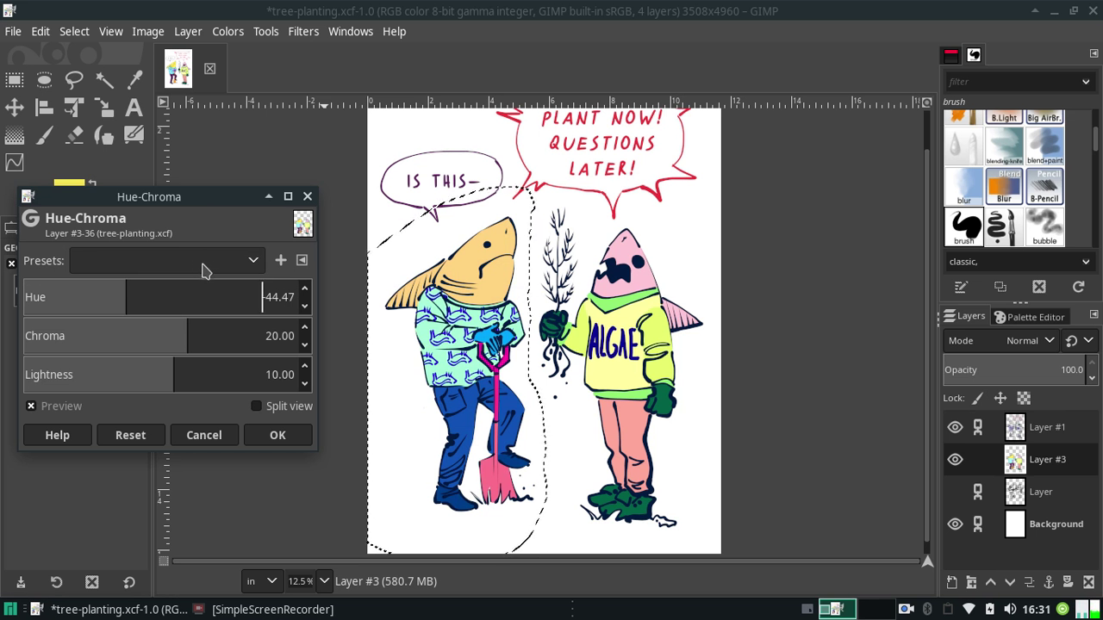
Change the left shark's Chroma to 10 and Lightness to 15
left_click_drag(198, 330, 225, 347)
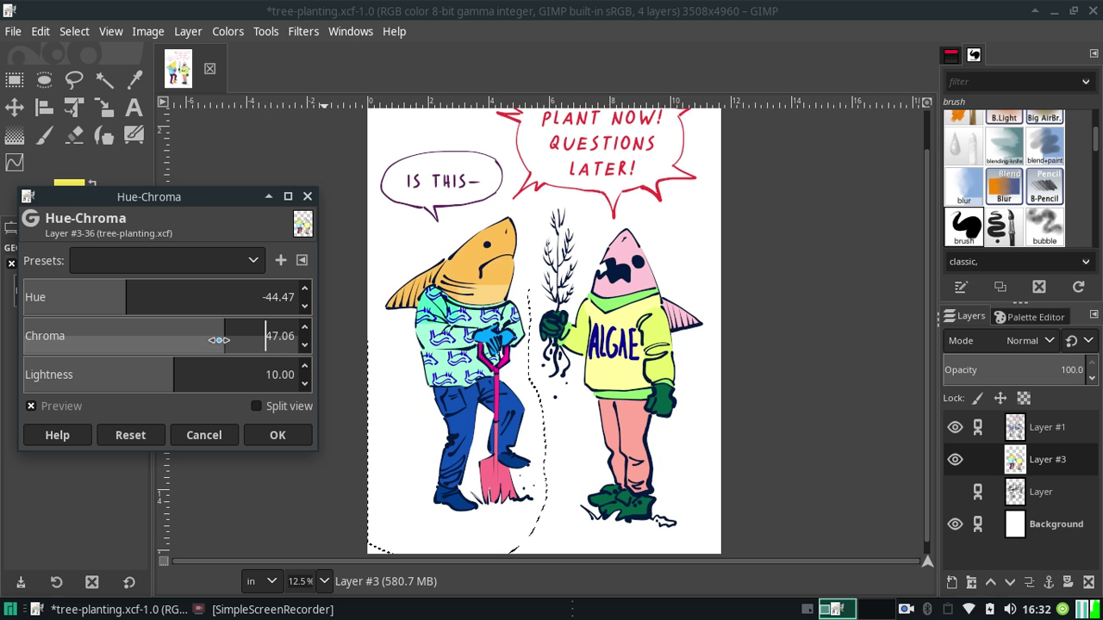
double_click(292, 335)
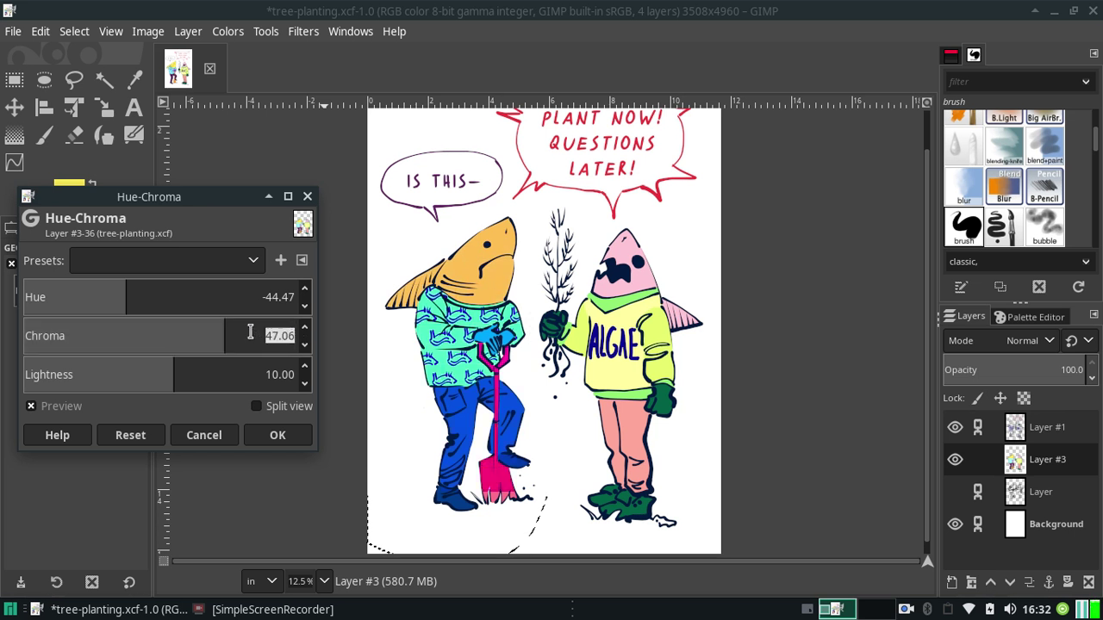
type("10")
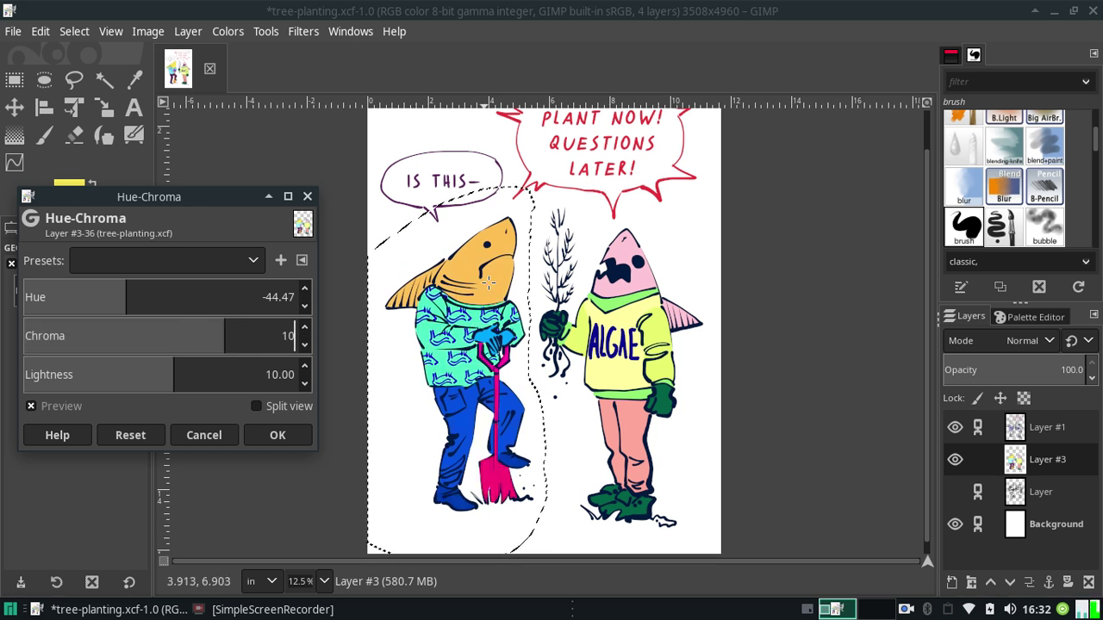
left_click(274, 374)
key("BackSpace")
type("5")
key("Return")
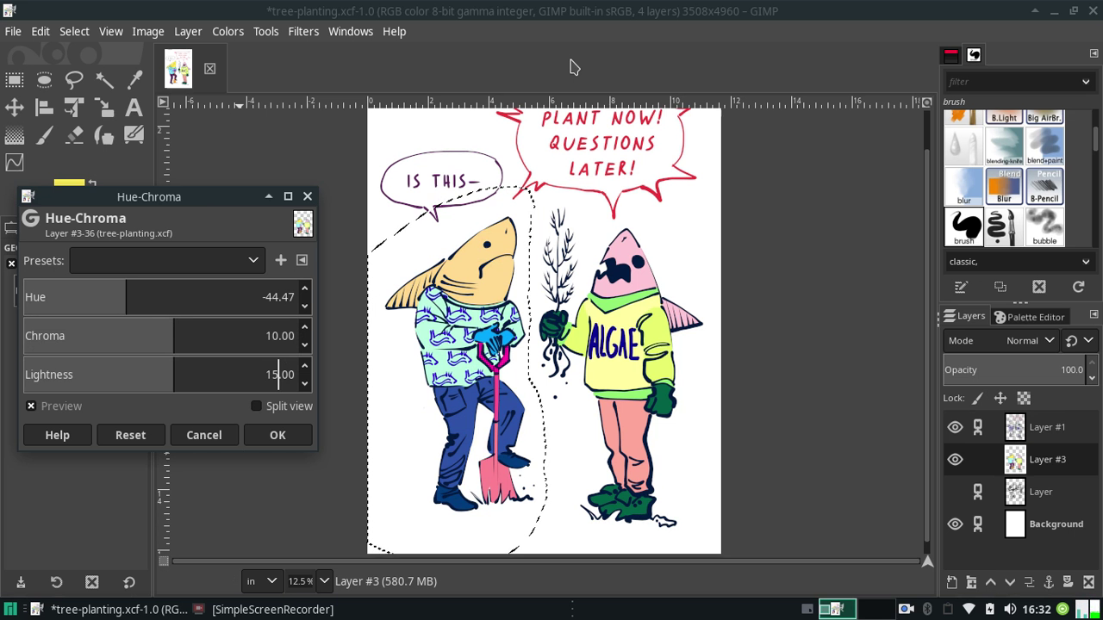
Apply the left shark's Hue-Chroma recolouring and drop its selection
left_click(274, 437)
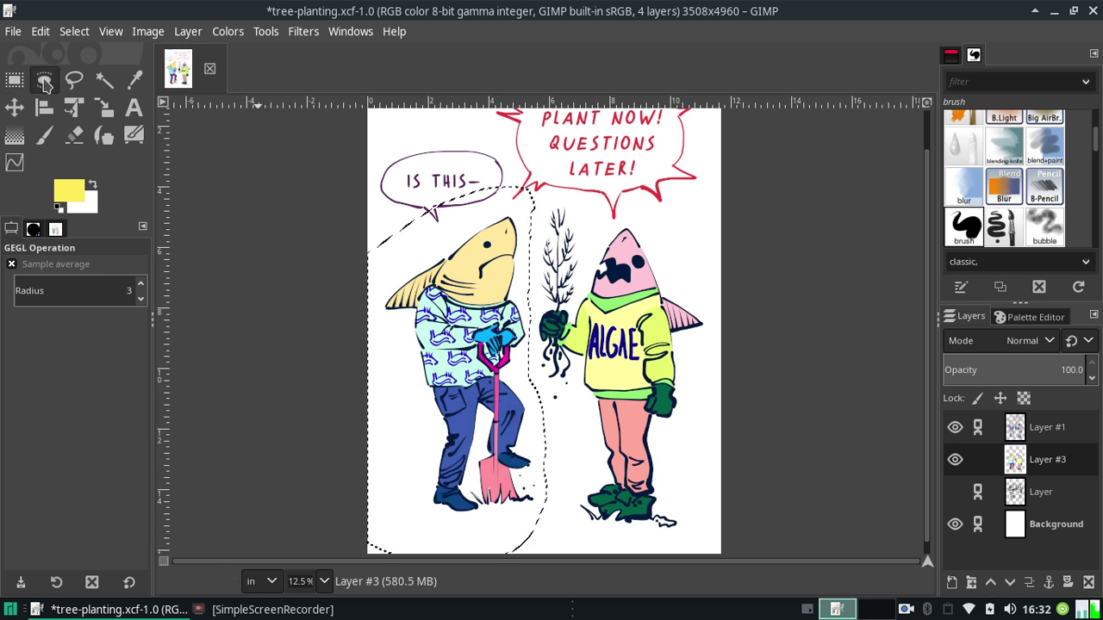
left_click(50, 84)
left_click(13, 79)
left_click(271, 166)
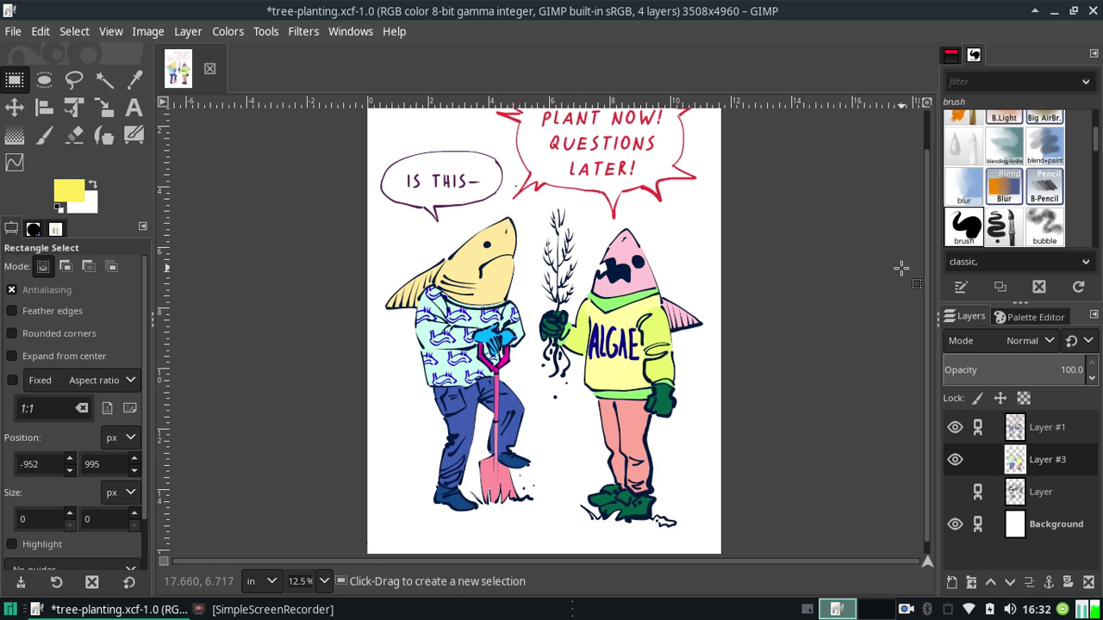
Scroll over the canvas and switch to the Paintbrush tool
scroll(920, 186, "up", 1)
scroll(926, 259, "down", 2)
scroll(929, 216, "up", 2)
scroll(904, 211, "down", 2)
scroll(882, 234, "up", 2)
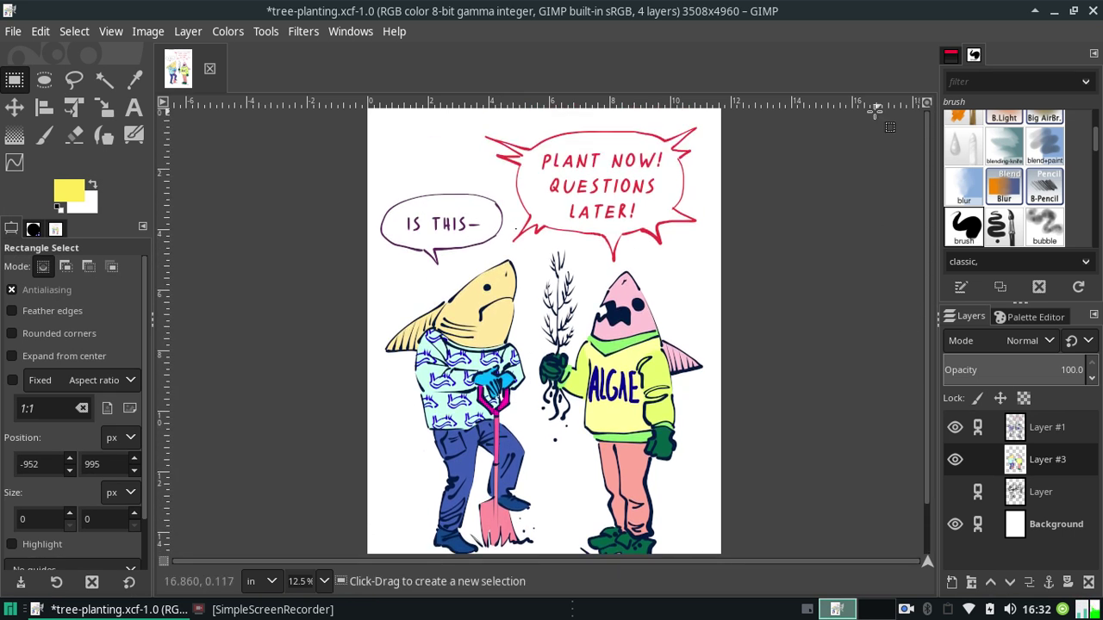
left_click(45, 136)
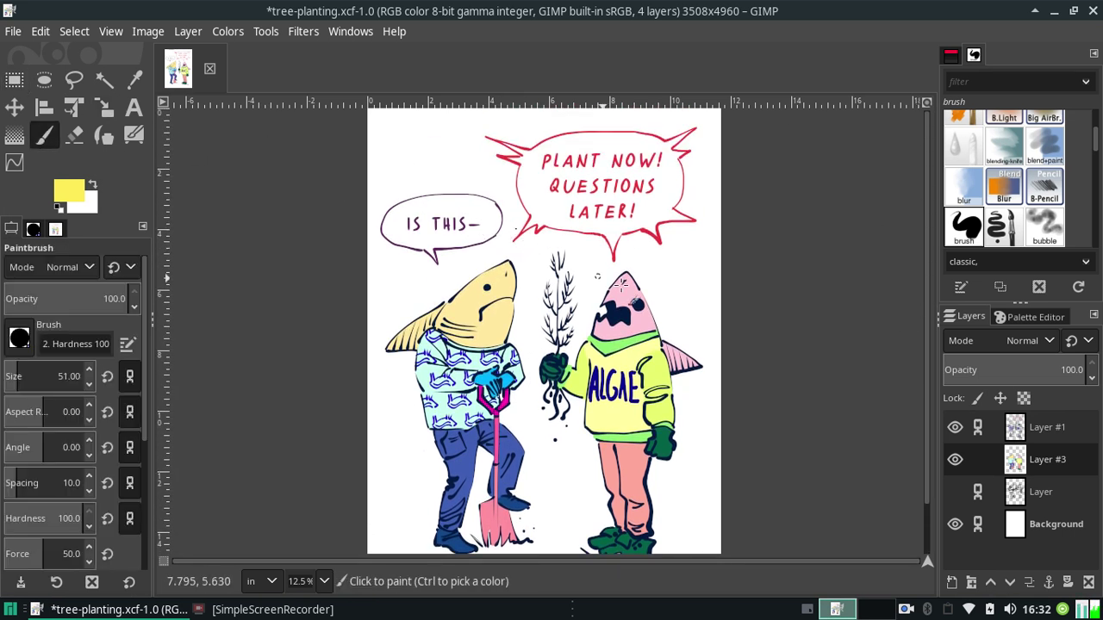
left_click(1025, 427)
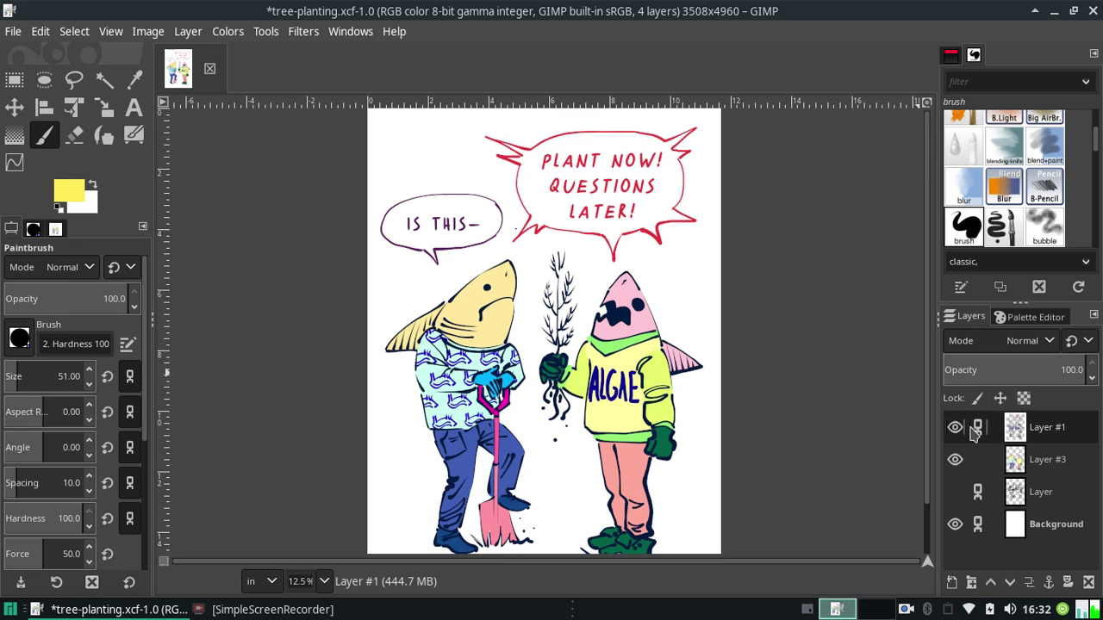
key("shift+e")
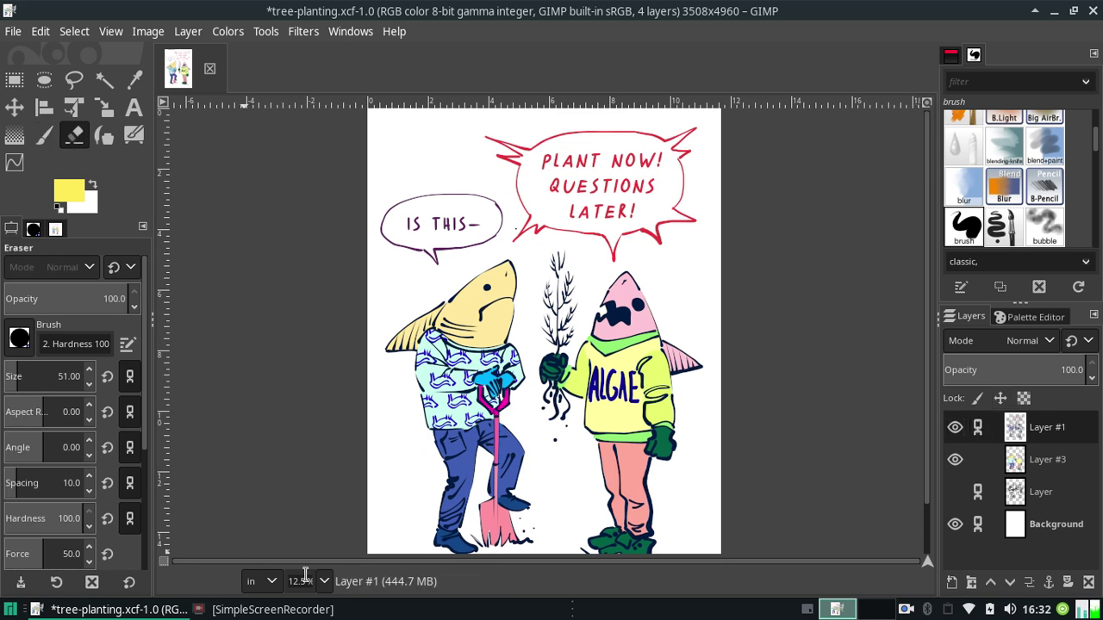
left_click(324, 581)
left_click(319, 456)
mouse_move(928, 356)
left_mouse_down()
mouse_move(919, 200)
mouse_move(900, 404)
mouse_move(899, 191)
left_mouse_up()
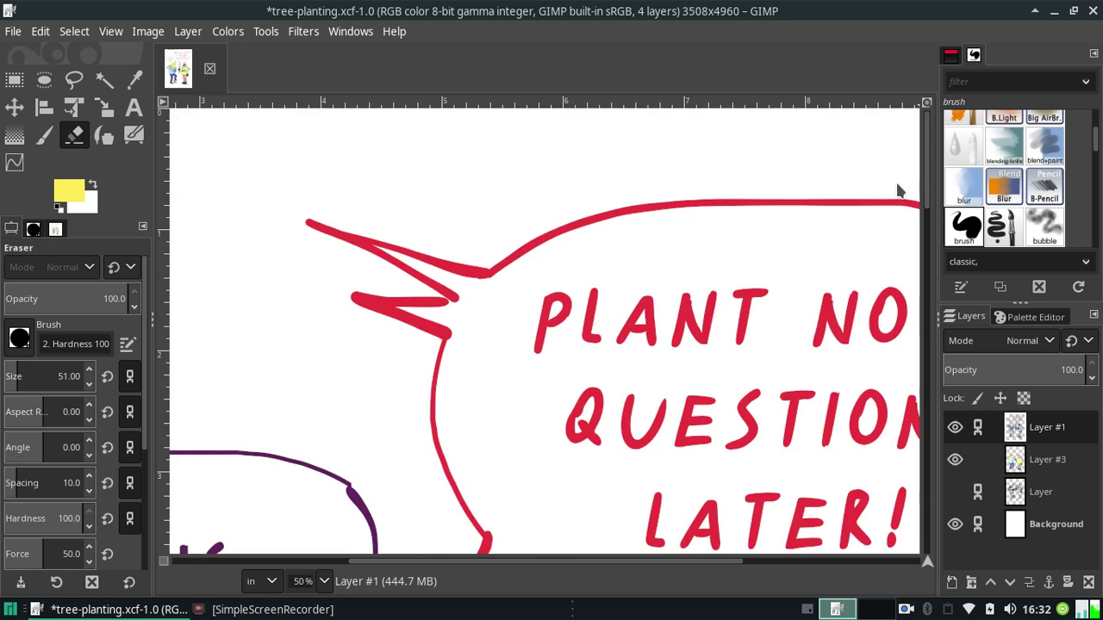
left_click(324, 581)
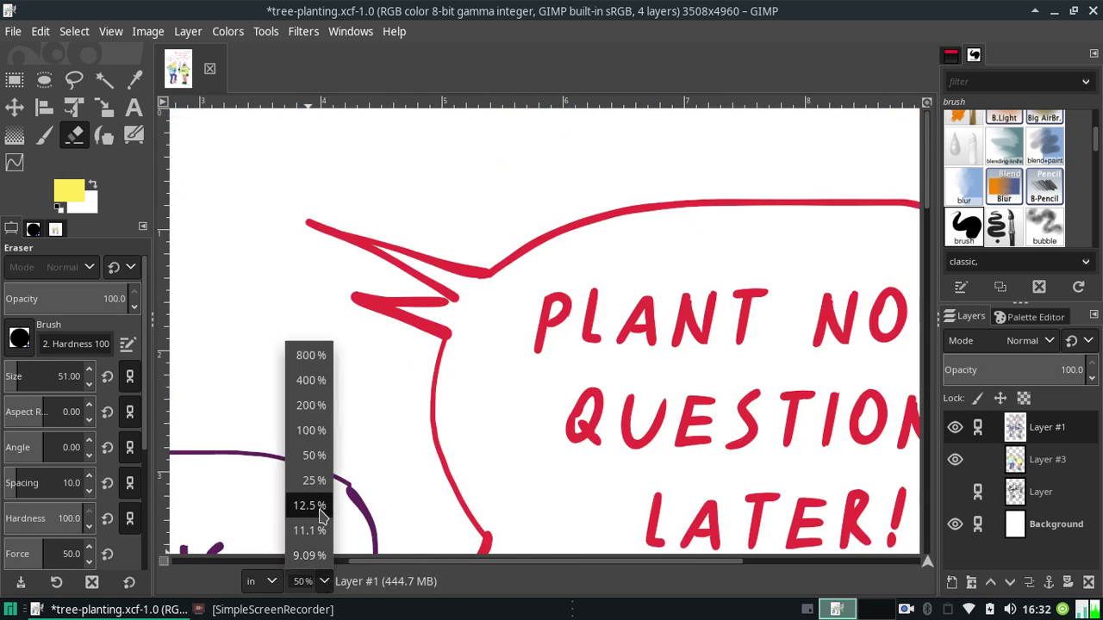
left_click(320, 516)
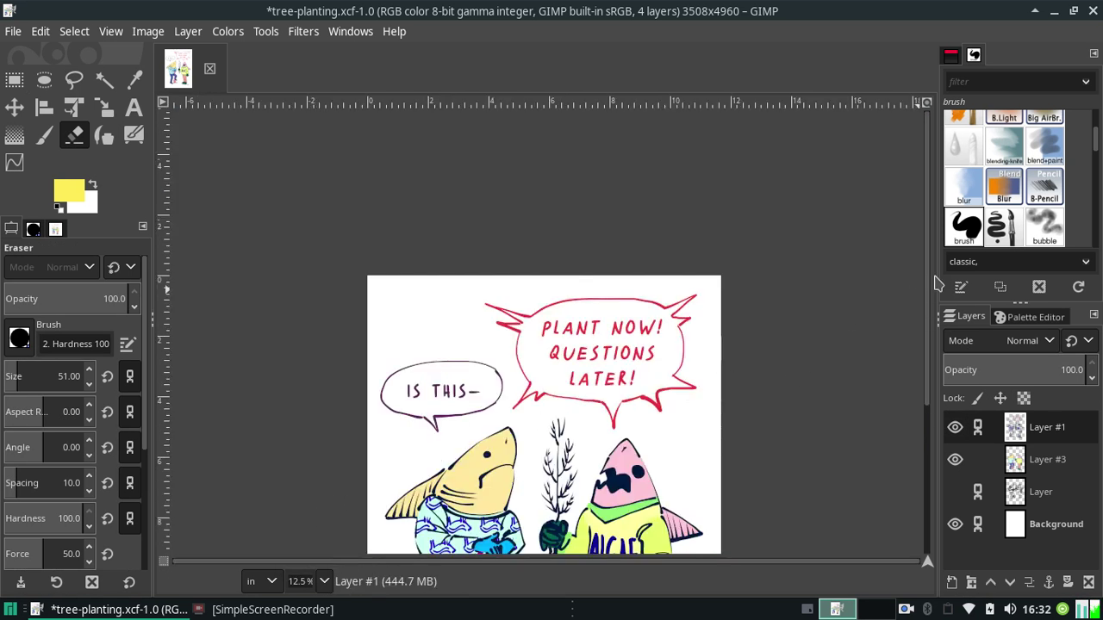
left_click_drag(928, 270, 940, 303)
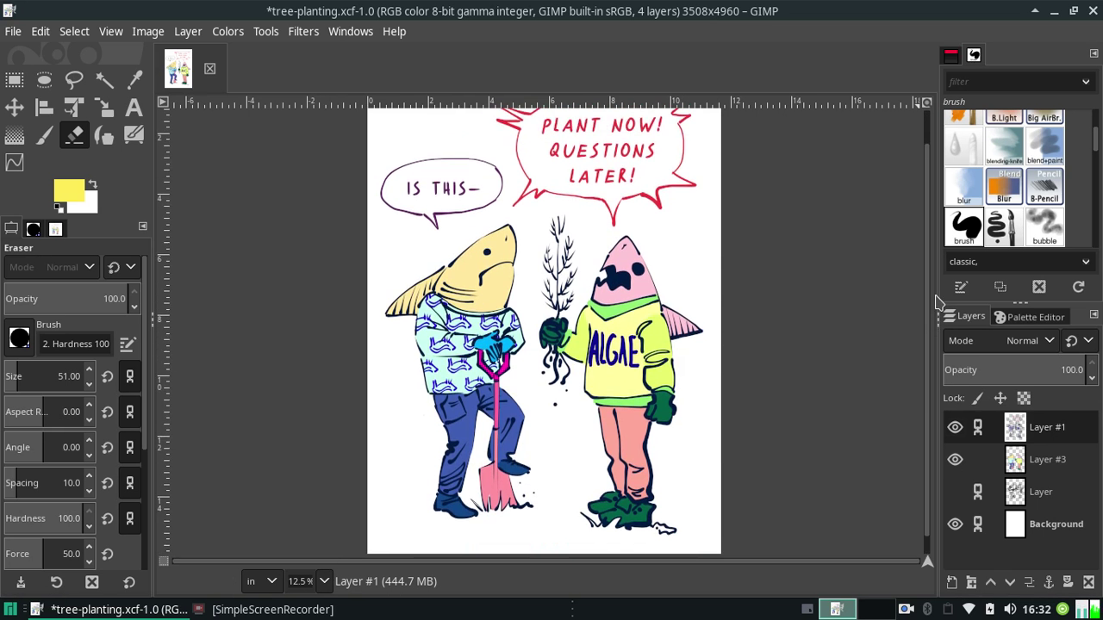
Open Curves for Layer #3 and move its dialog off the drawing
left_click(228, 31)
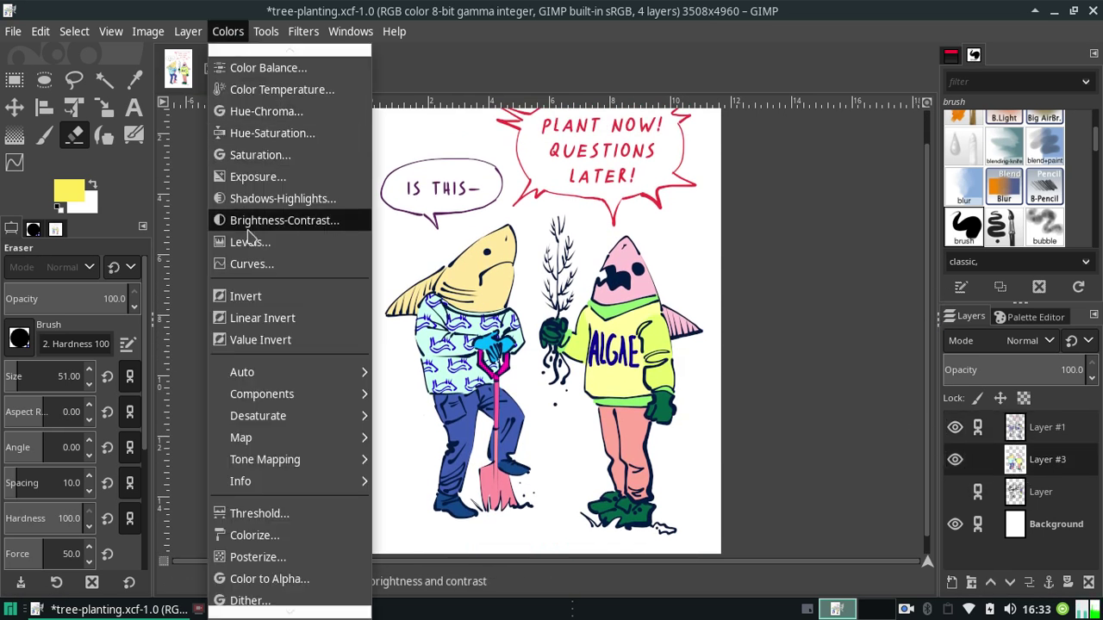
left_click(250, 264)
left_click_drag(275, 87, 190, 79)
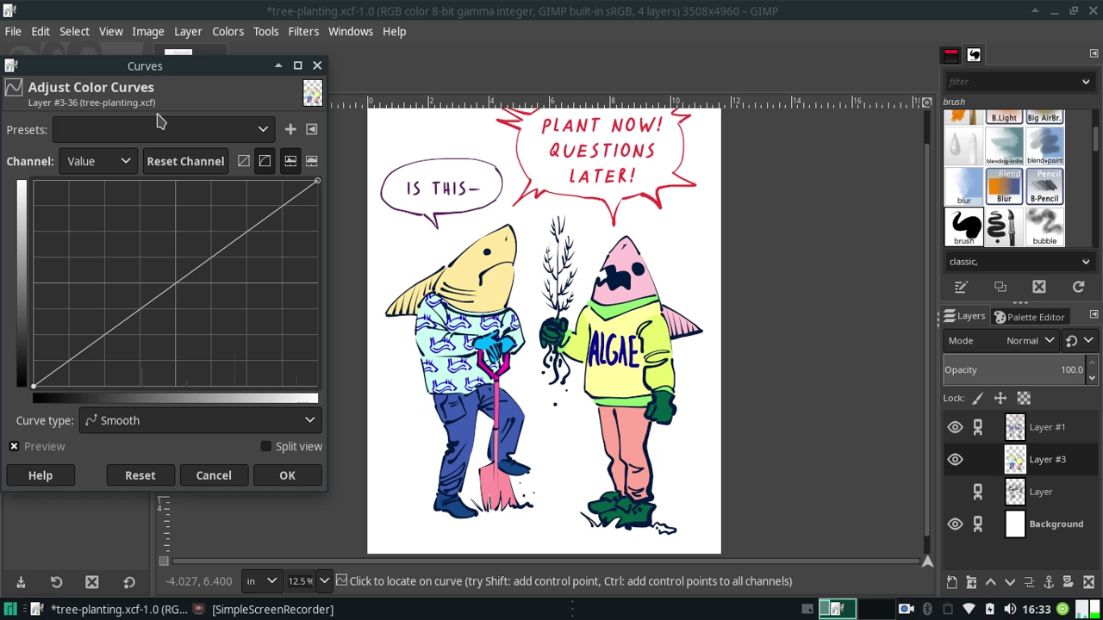
Try brightening and S-shaped Value curves, then reset the curve to straight
left_click_drag(182, 280, 160, 268)
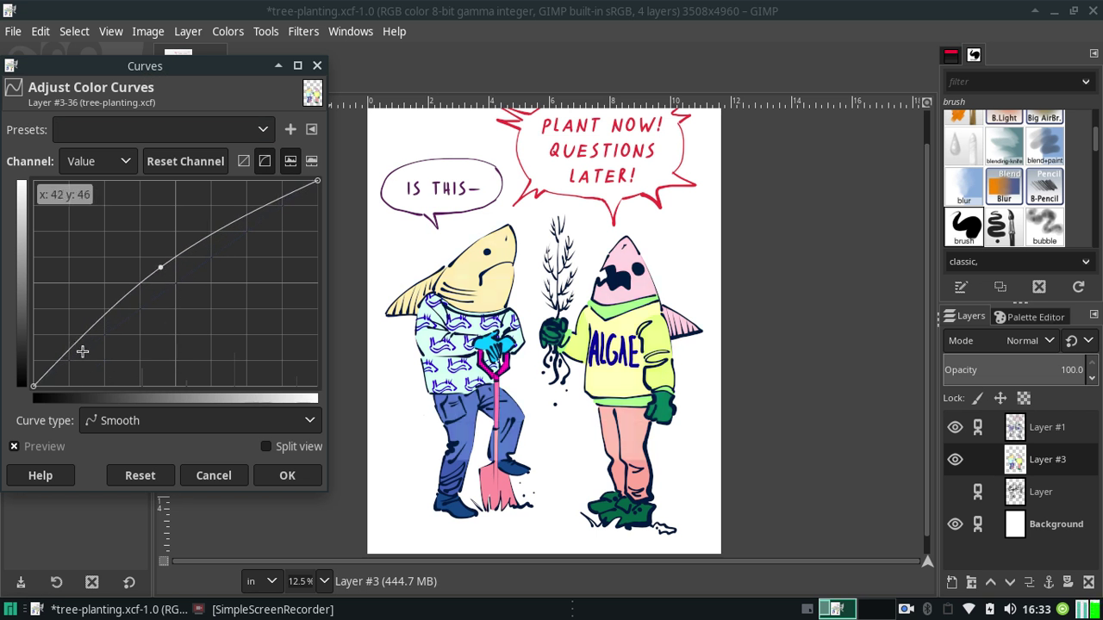
left_click_drag(81, 349, 89, 360)
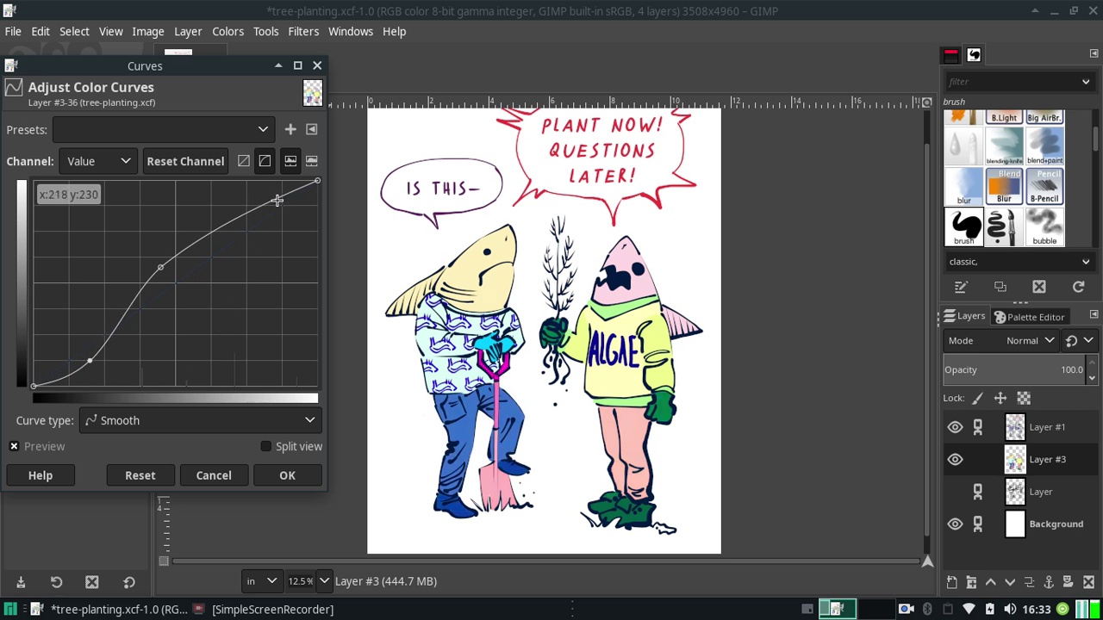
left_click_drag(280, 198, 287, 219)
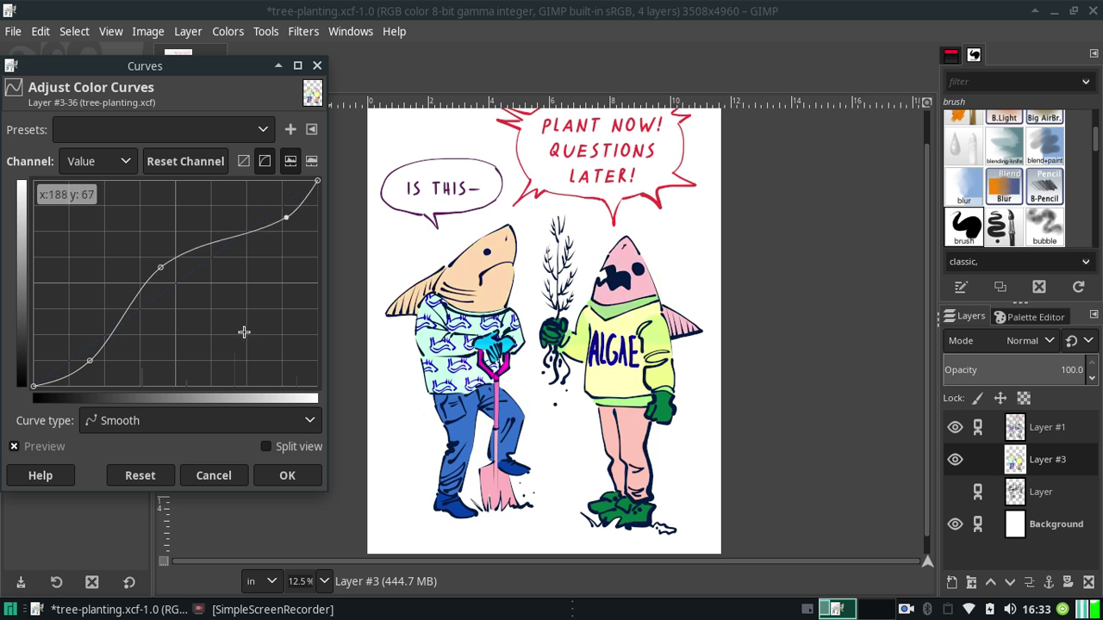
left_click(142, 474)
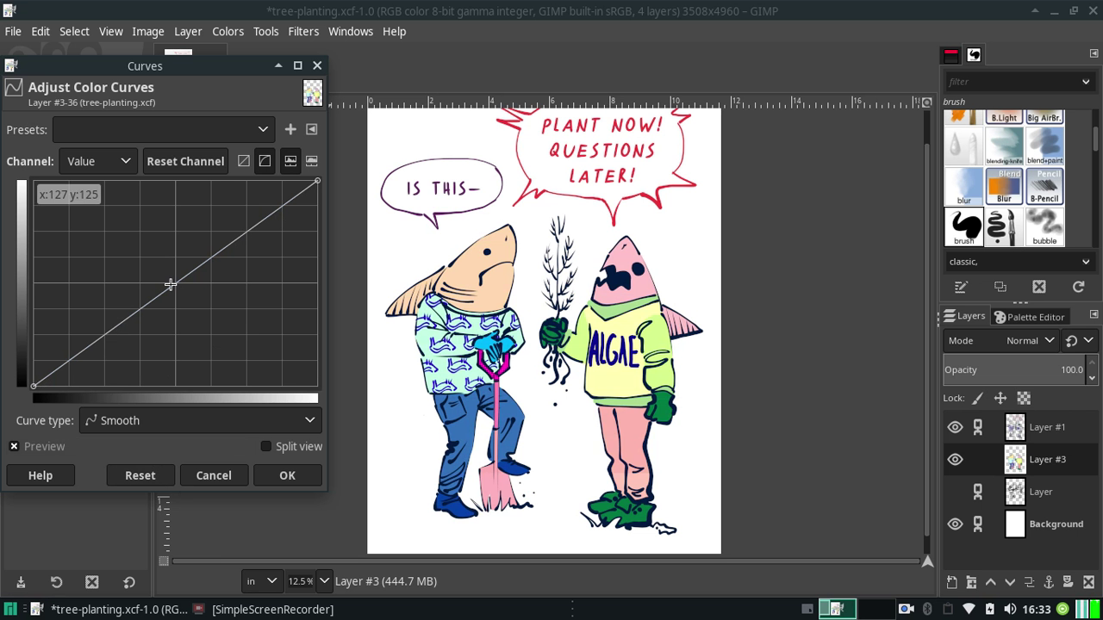
Try another shadow-darkening S-curve, reset it, and cancel Curves without applying
left_click_drag(78, 362, 102, 380)
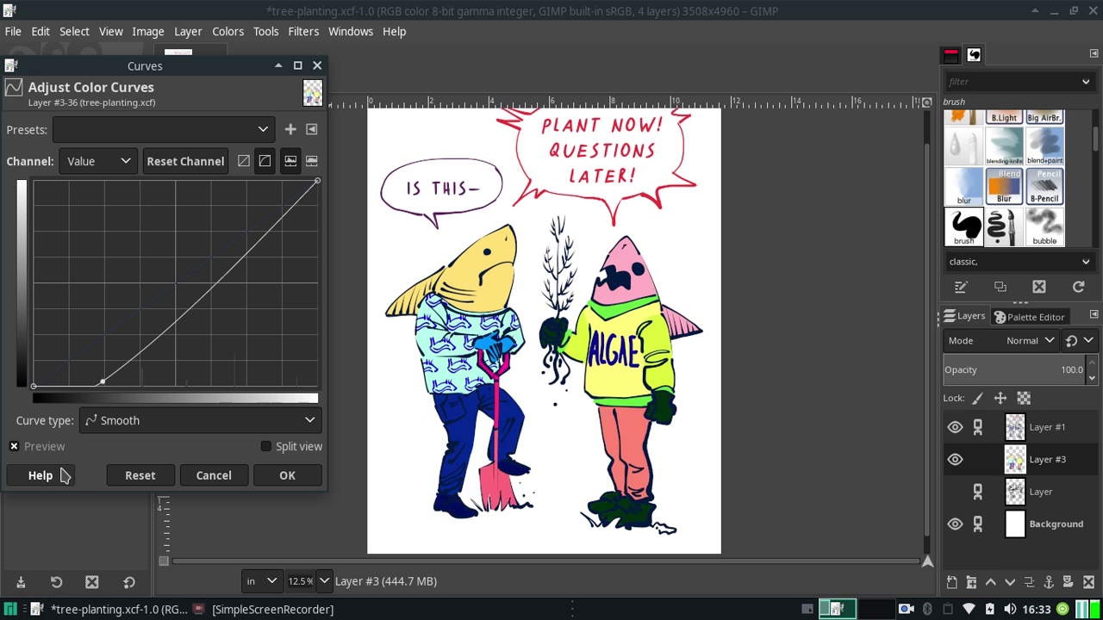
left_click_drag(102, 381, 70, 387)
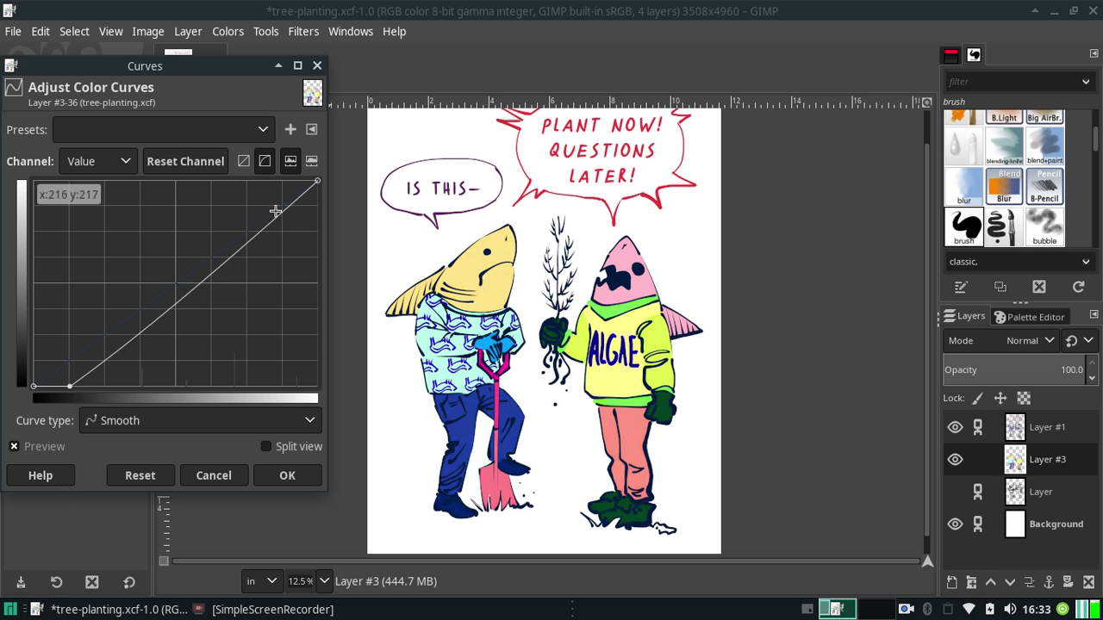
left_click_drag(228, 239, 204, 233)
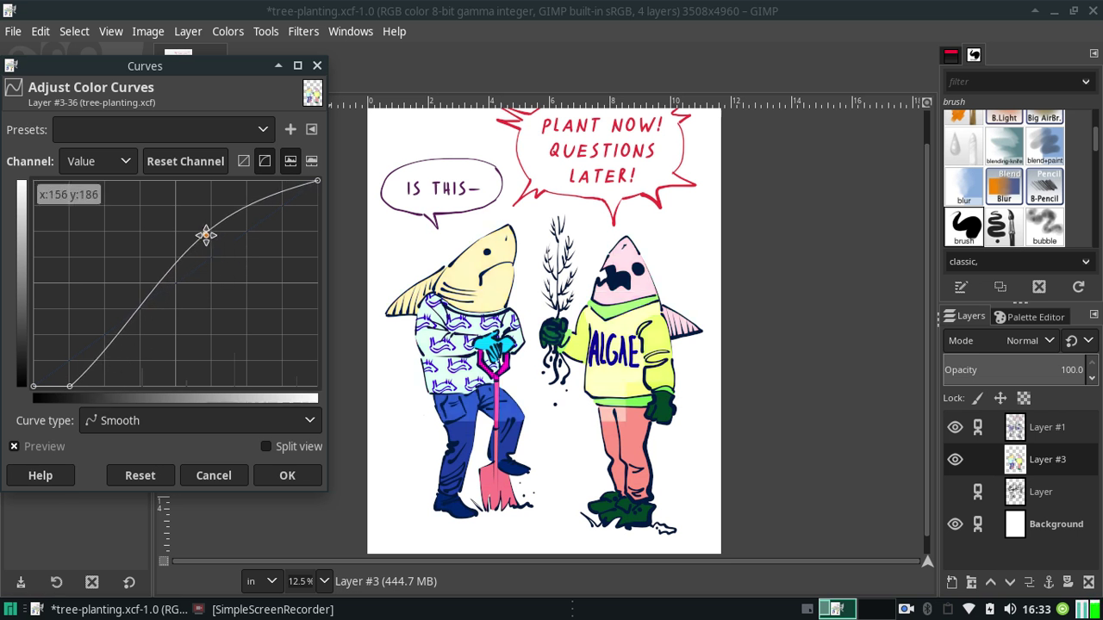
left_click_drag(205, 235, 216, 241)
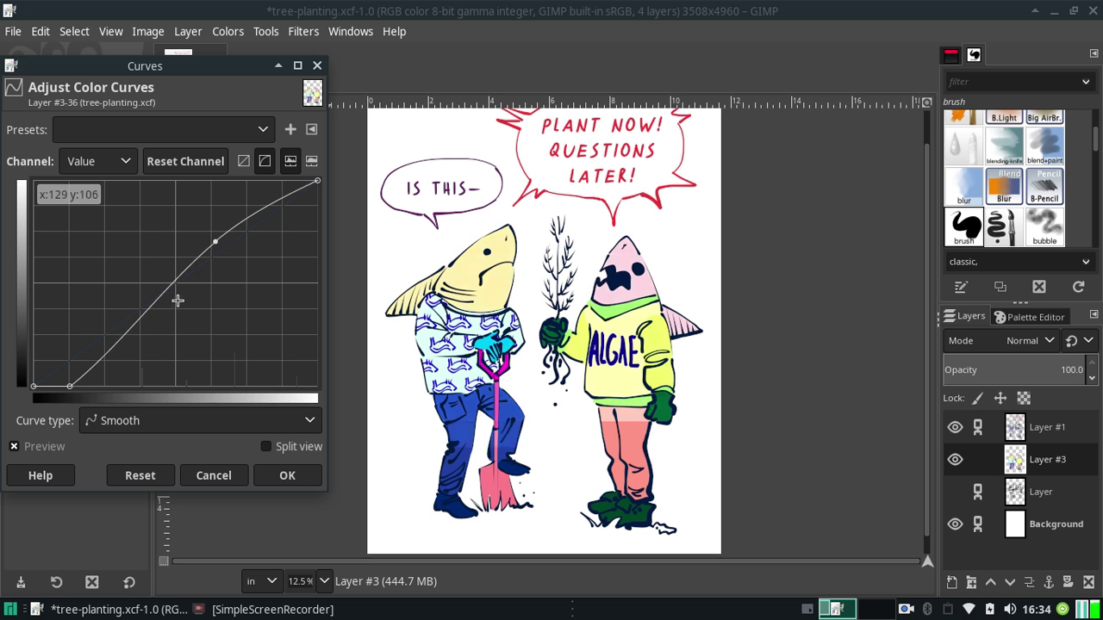
left_click(139, 475)
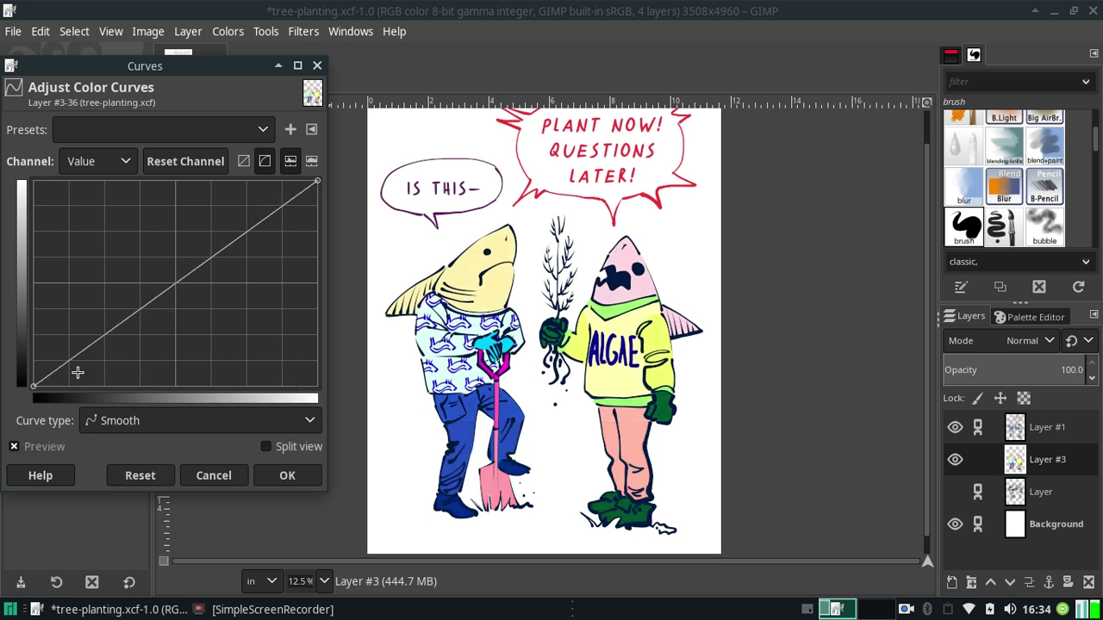
left_click(63, 378)
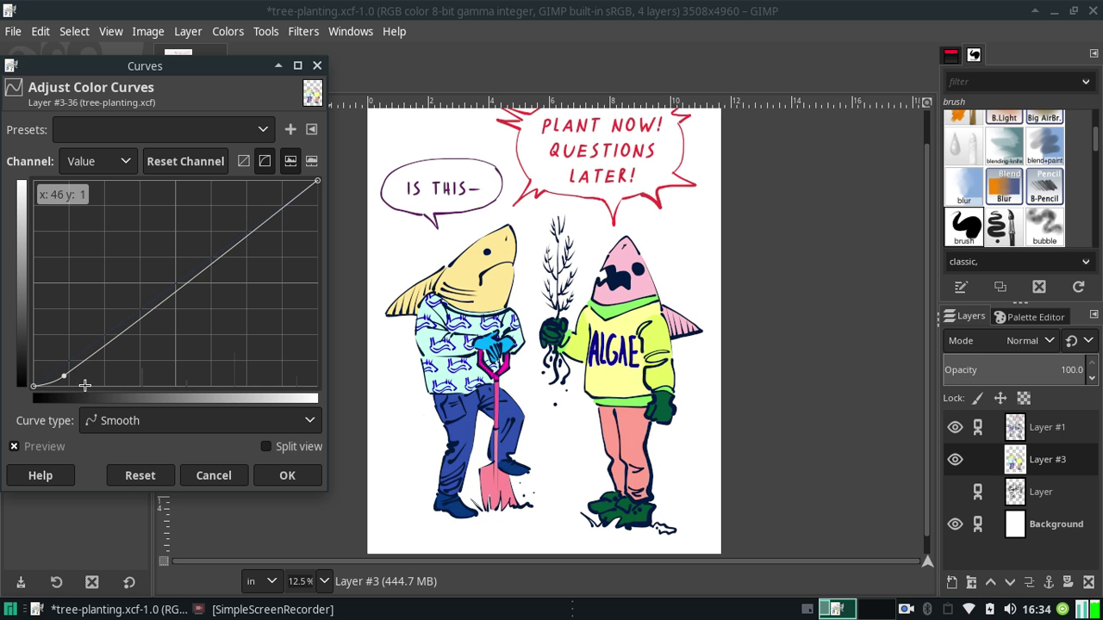
left_click(214, 476)
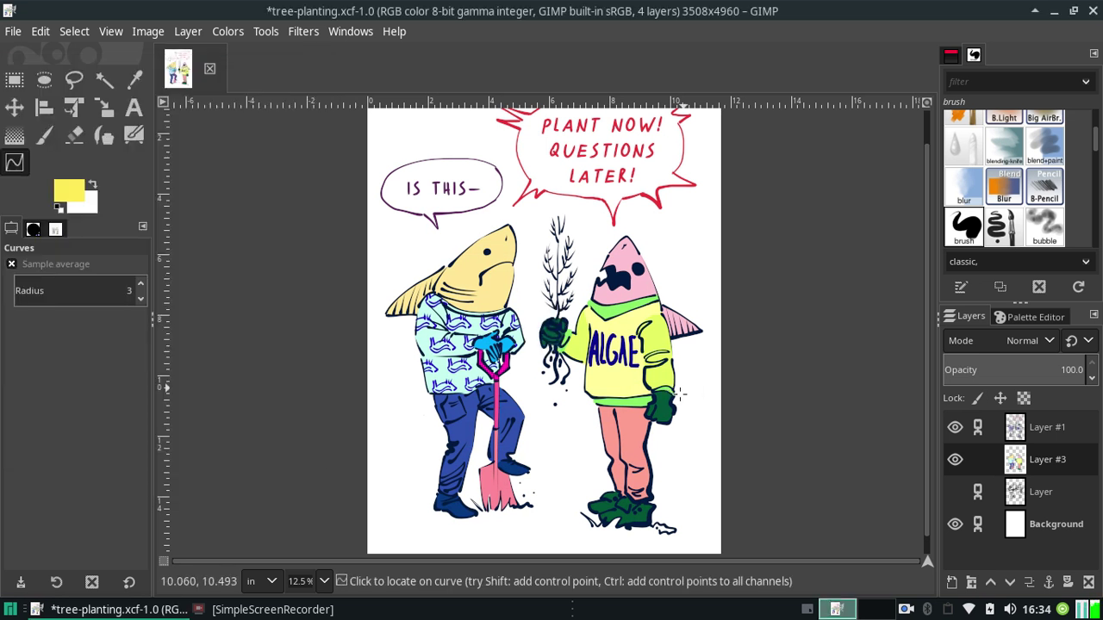
Pick red #f5555d from the endesga-64 palette and Fuzzy Select inside the speech bubble
scroll(930, 358, "up", 1)
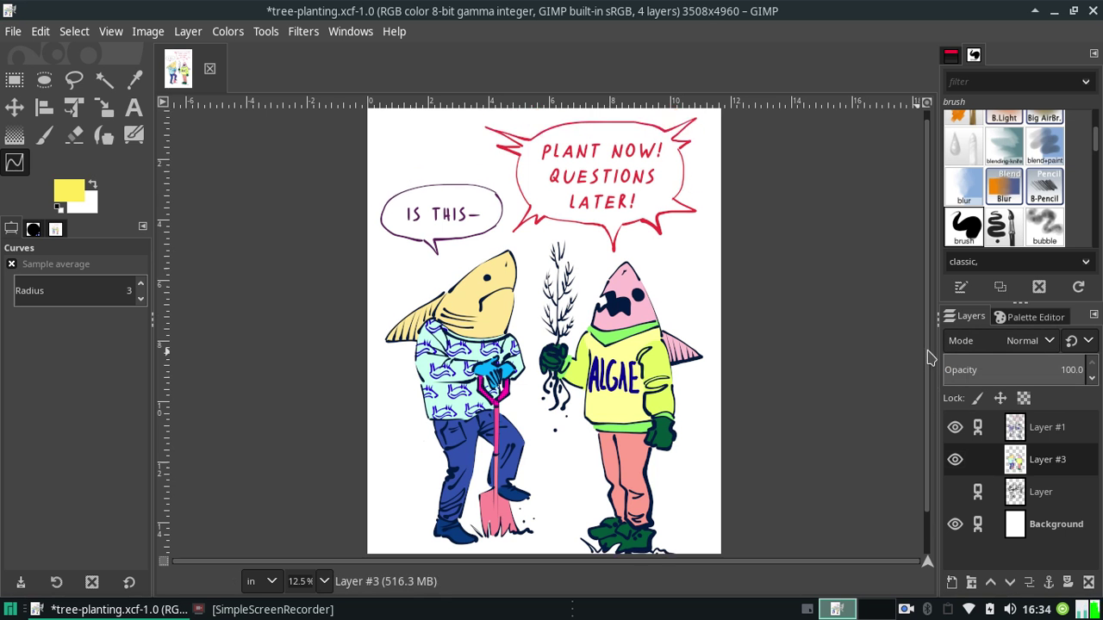
left_click(1032, 318)
left_click_drag(1095, 452, 1088, 533)
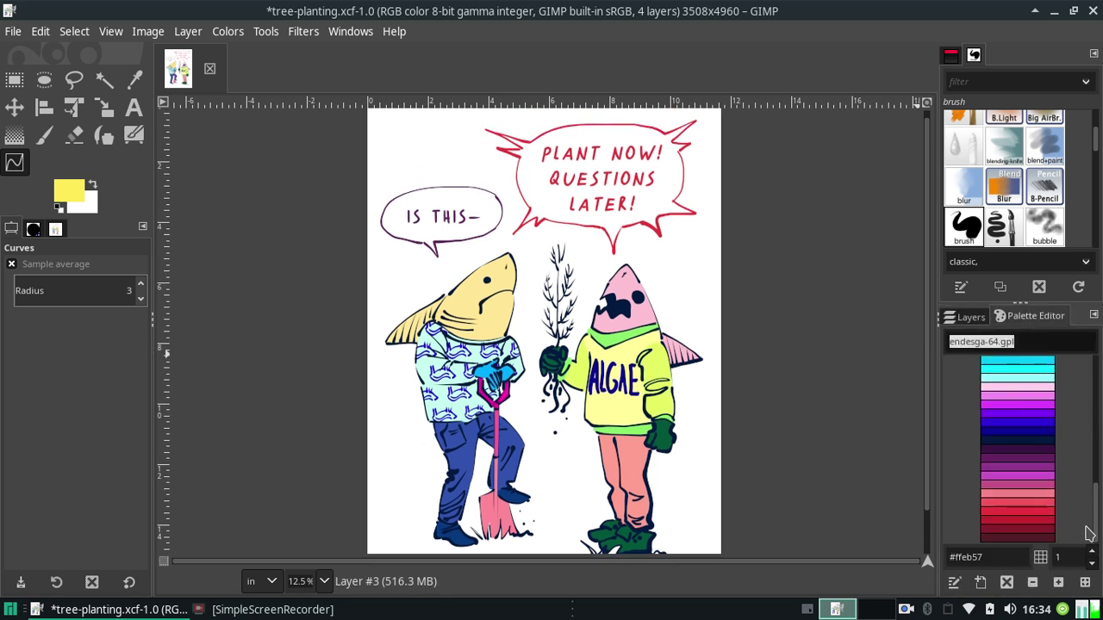
left_click(1046, 505)
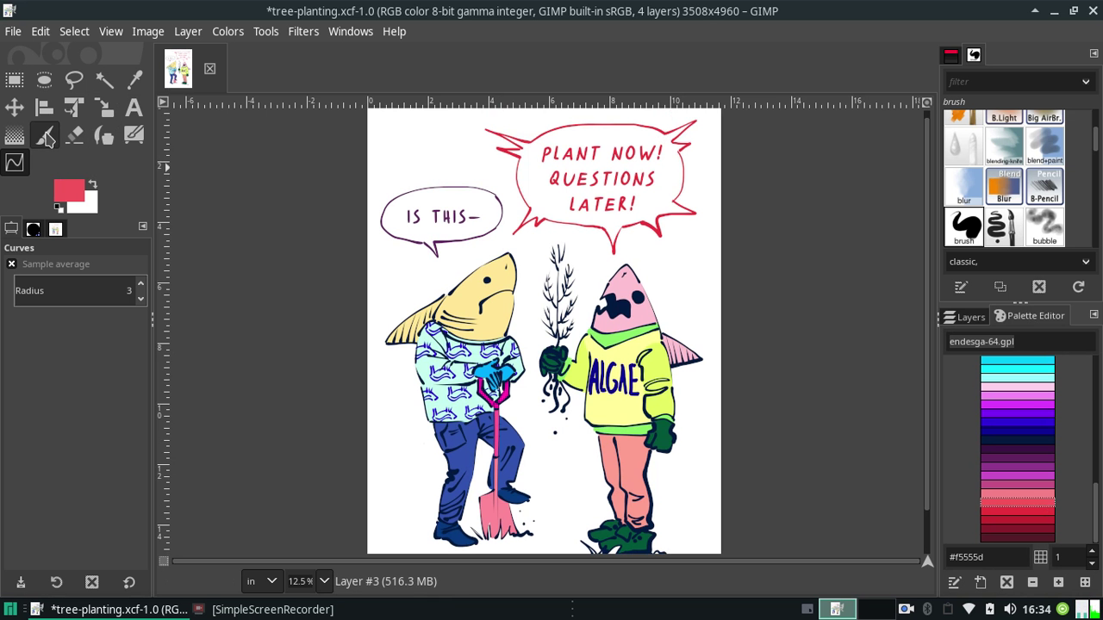
left_click(104, 79)
left_click(533, 182)
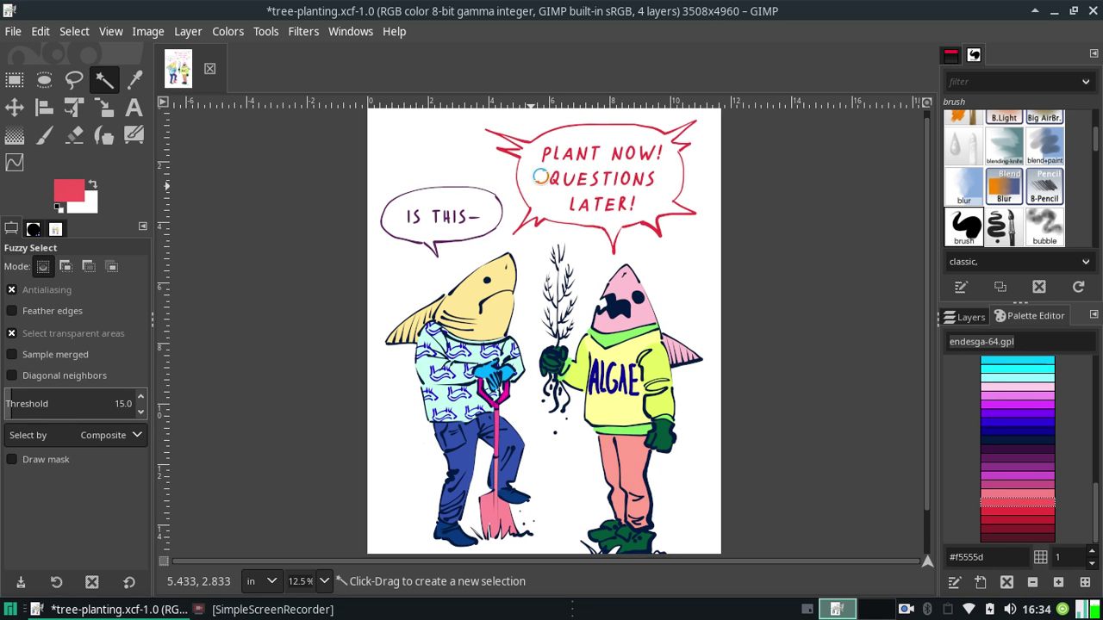
Fuzzy-select the layer's empty area, then clear the selection with Select > None
left_click(539, 178)
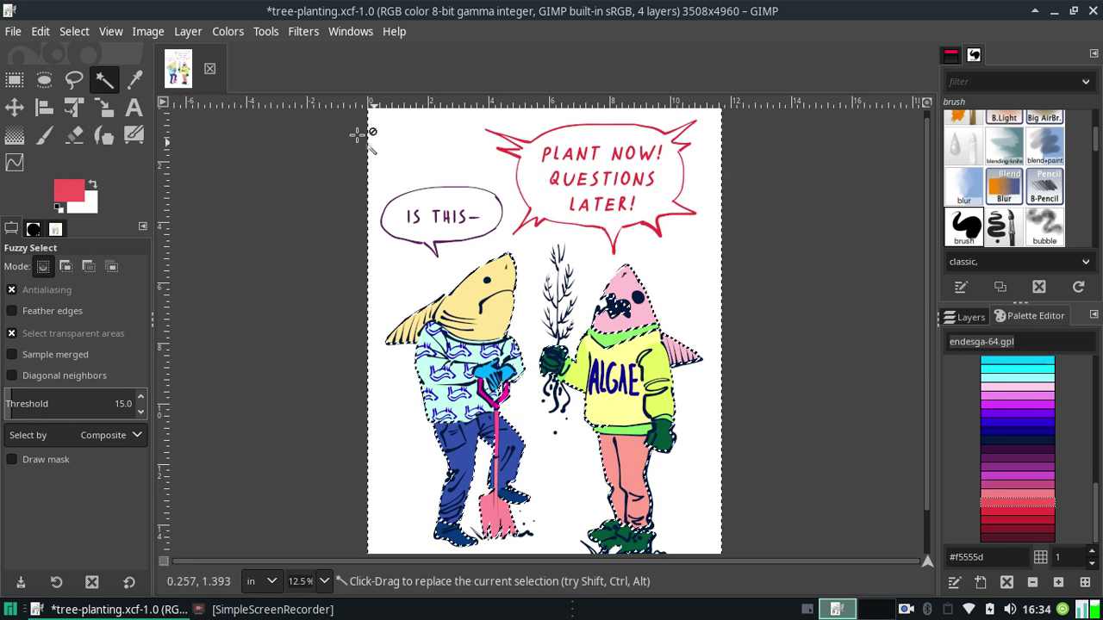
left_click(41, 34)
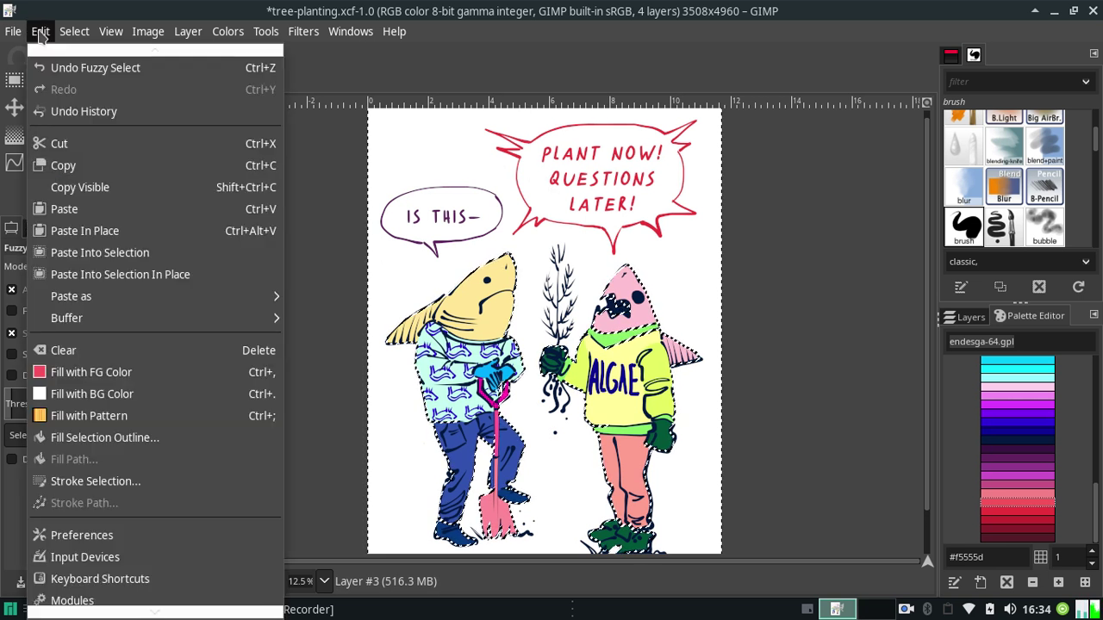
left_click(103, 80)
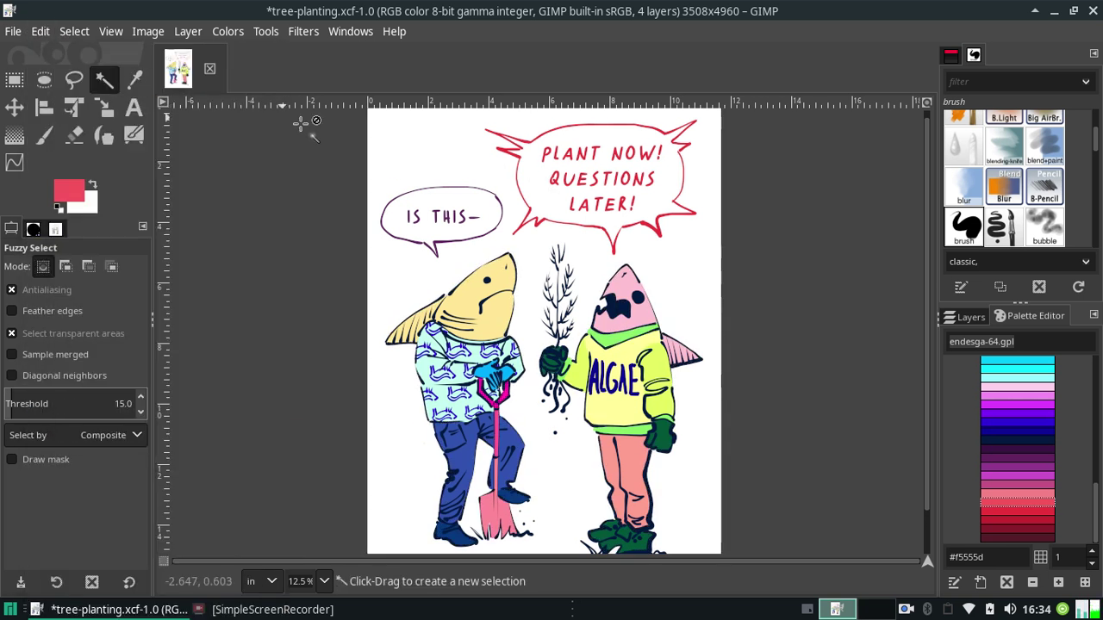
Make Layer #3 visible again and enable Sample merged for Fuzzy Select, testing it on the canvas
left_click(969, 317)
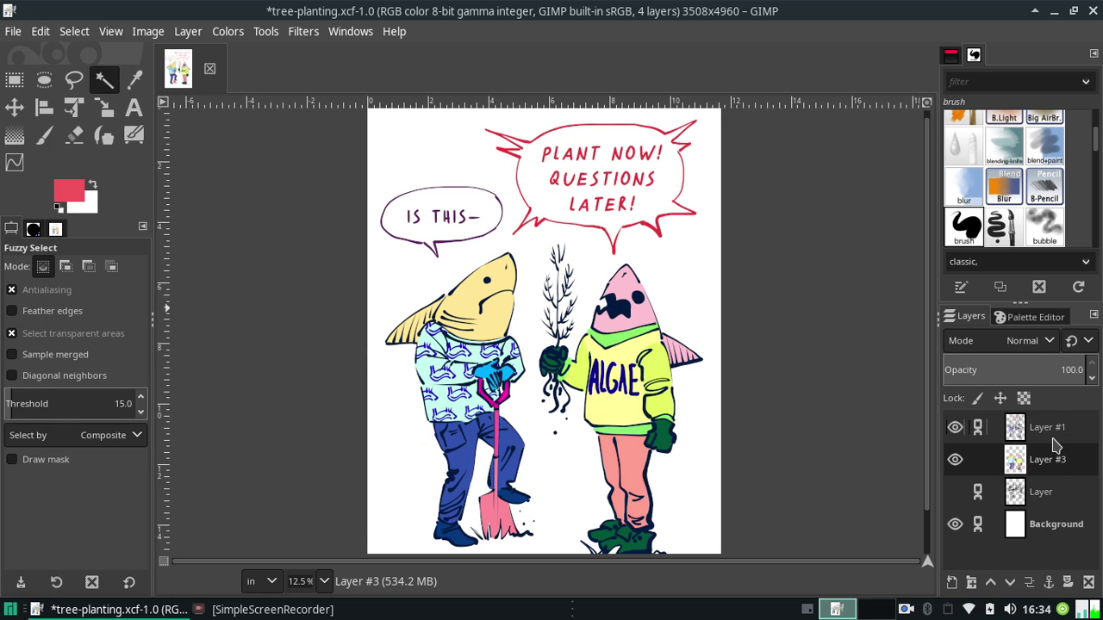
left_click(955, 464)
left_click(52, 354)
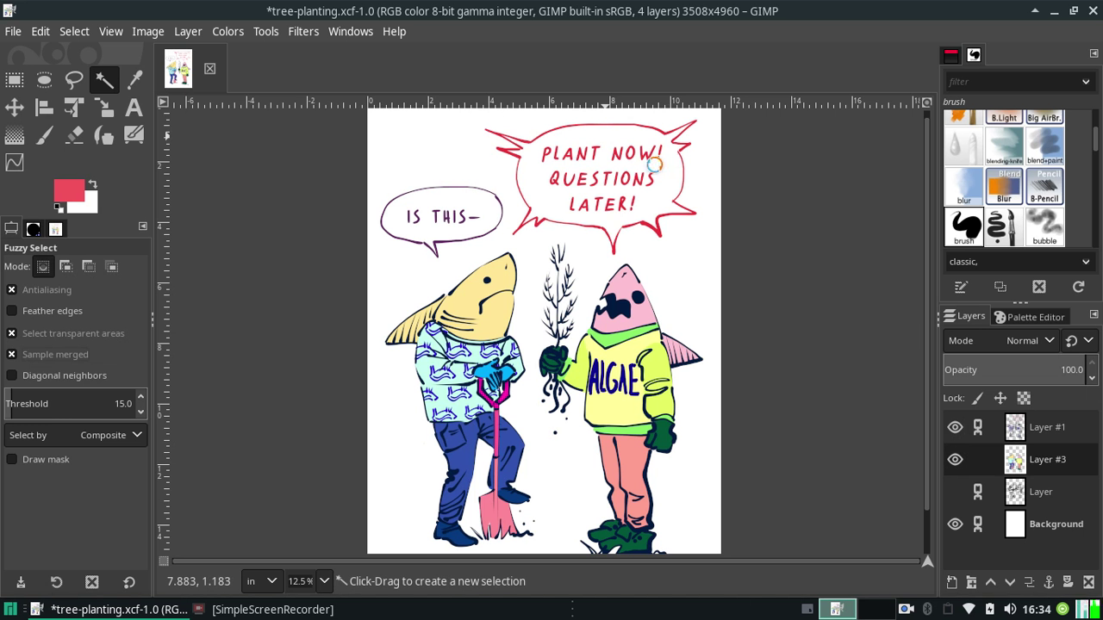
left_click(657, 166)
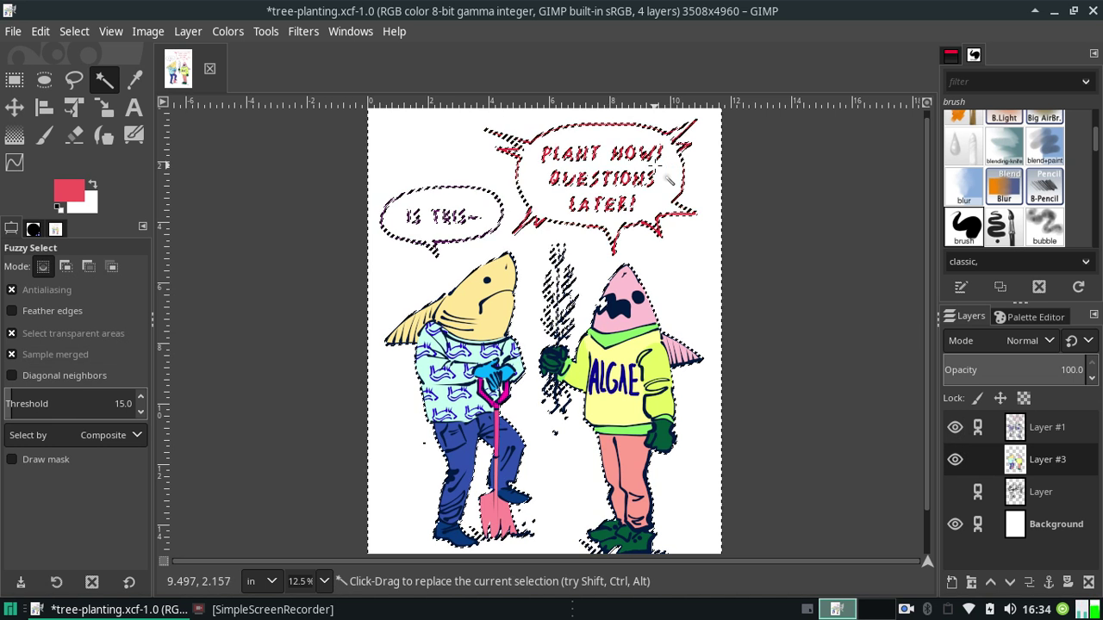
key("ctrl")
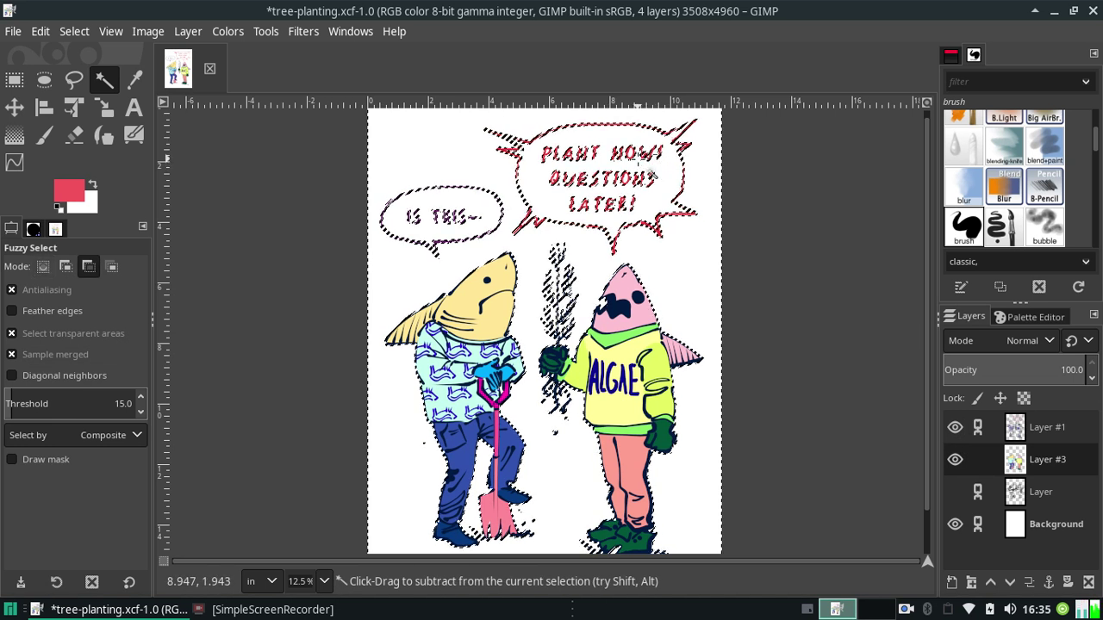
left_click(635, 162, "ctrl")
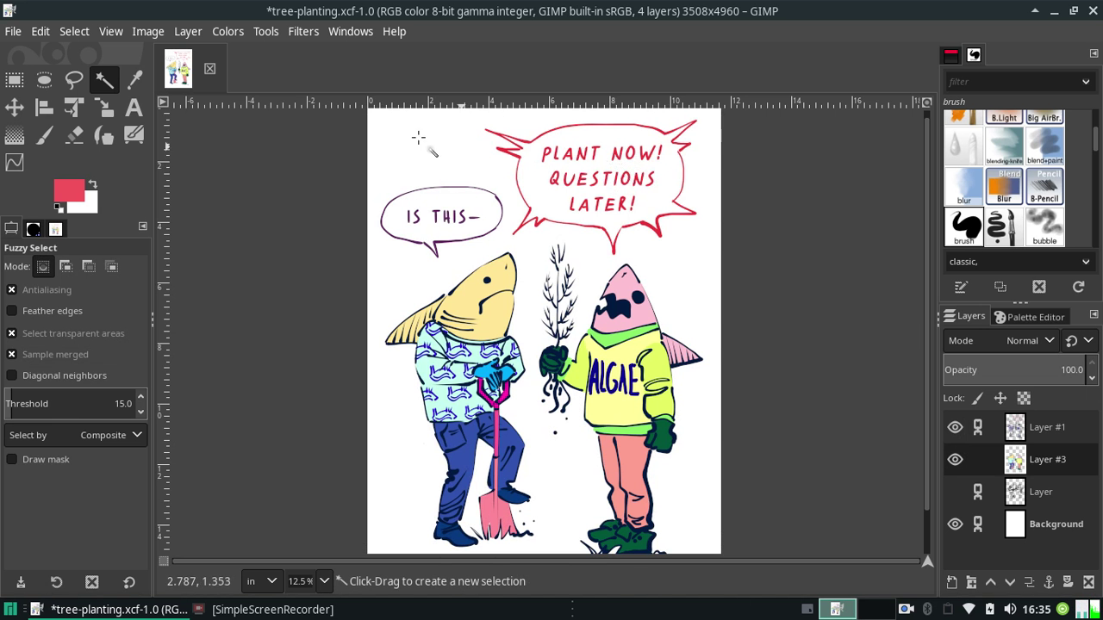
left_click(45, 135)
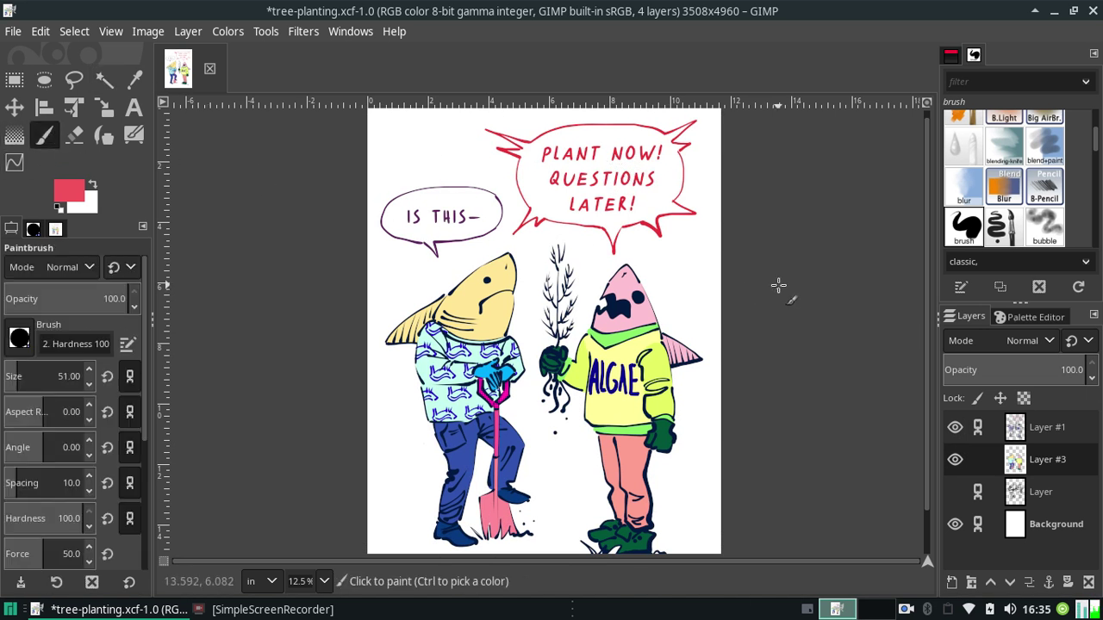
Pick pink #f68187 from the palette and zoom the canvas to 25%
left_click(1025, 319)
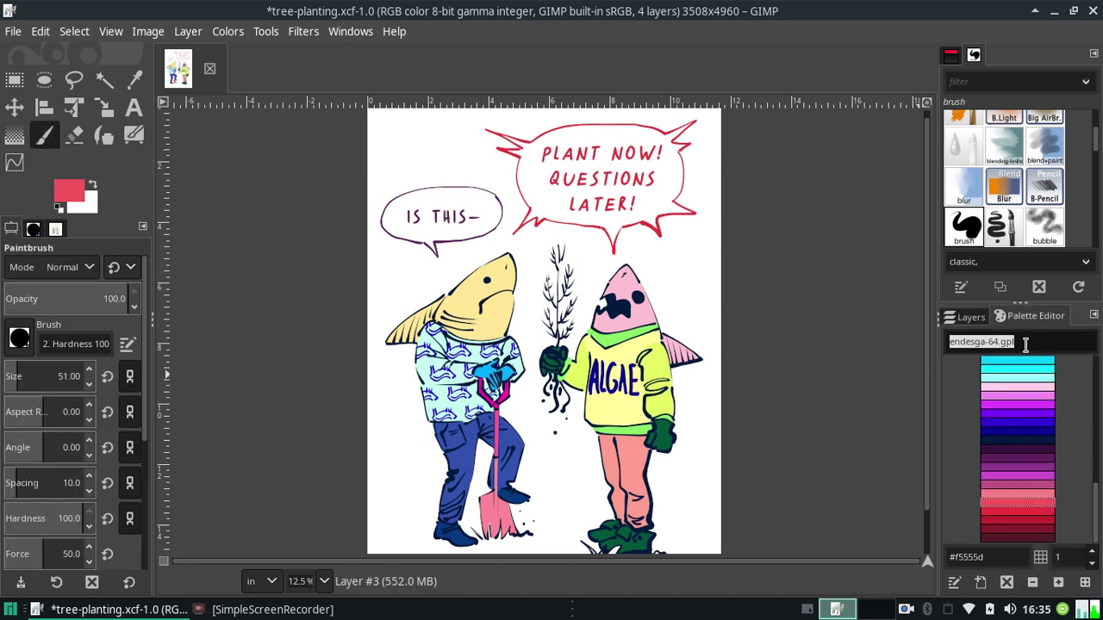
left_click(1017, 494)
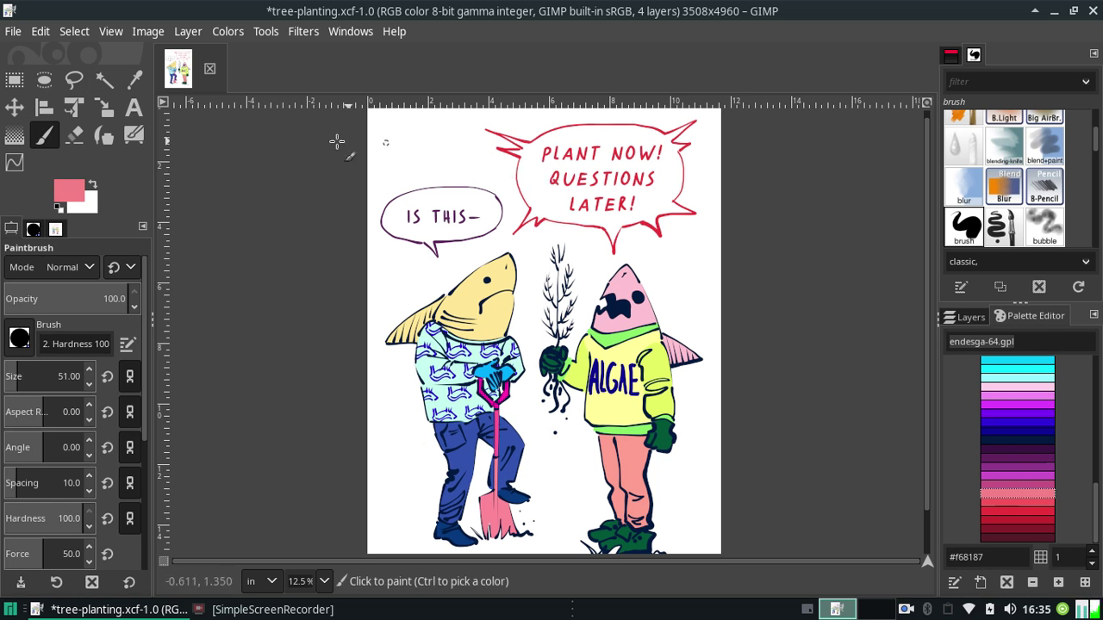
left_click(324, 581)
left_click(312, 476)
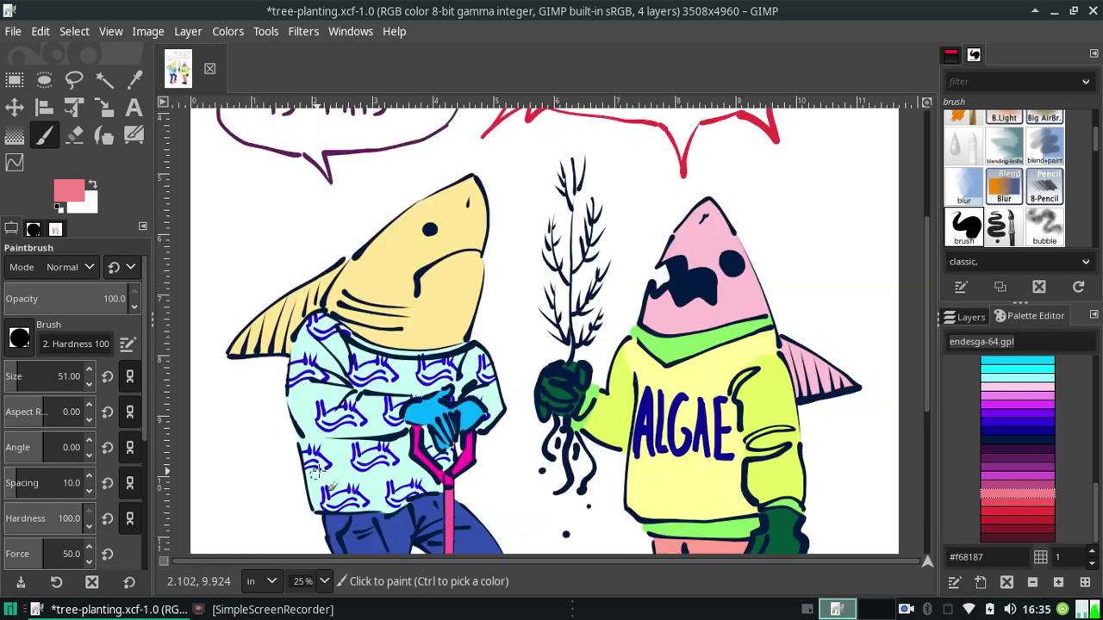
Paint pink strokes across the left part of the PLANT NOW! QUESTIONS LATER! bubble
left_click_drag(925, 388, 926, 298)
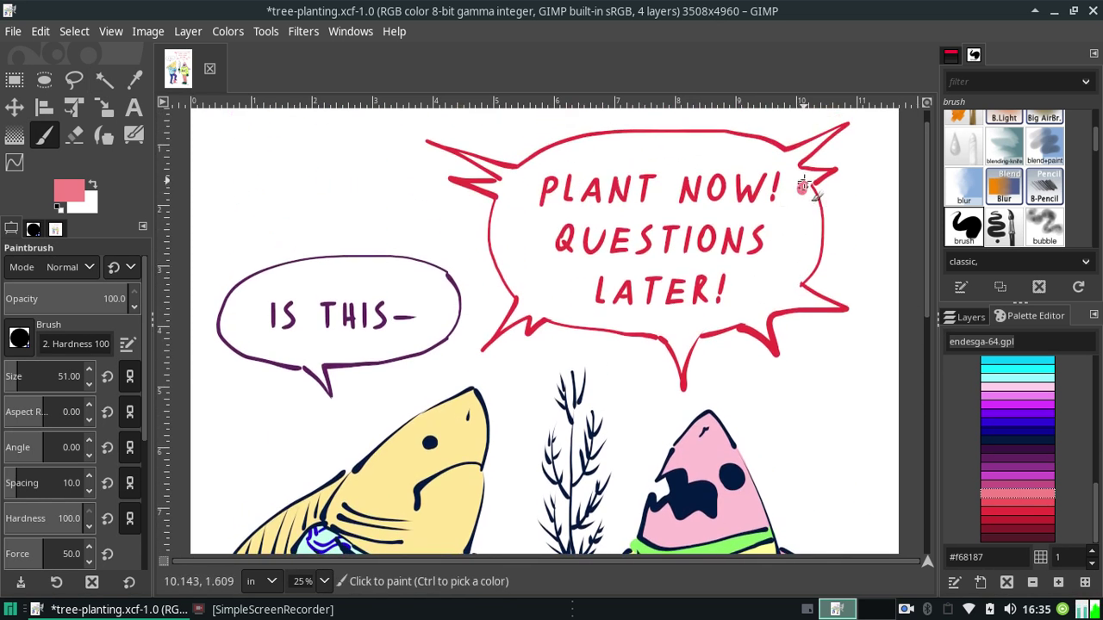
left_click_drag(812, 181, 791, 197)
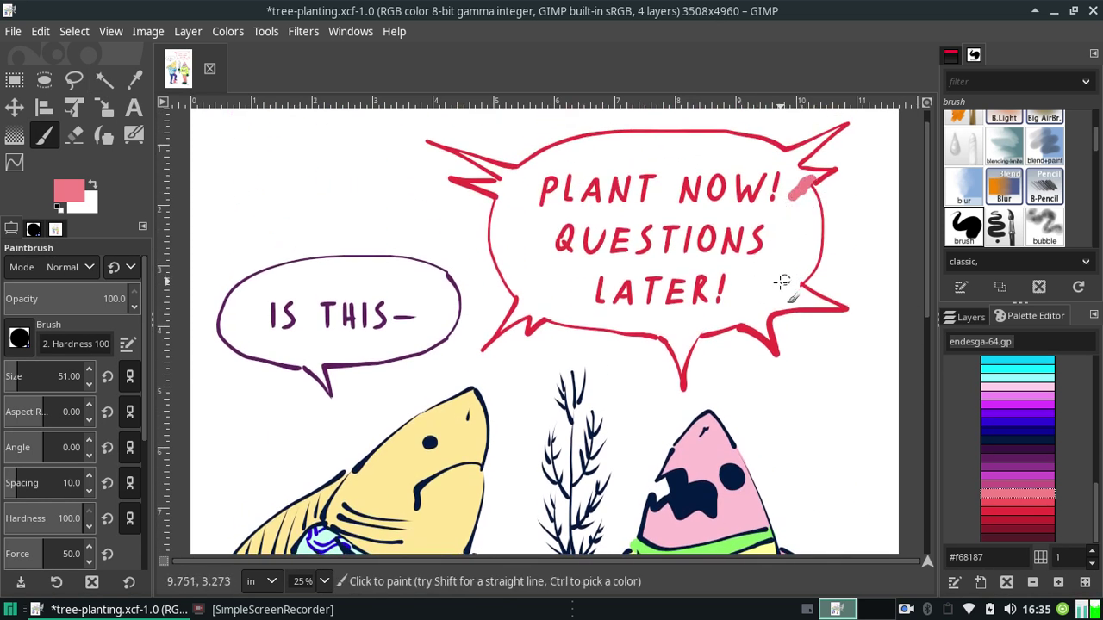
left_click_drag(686, 338, 705, 319)
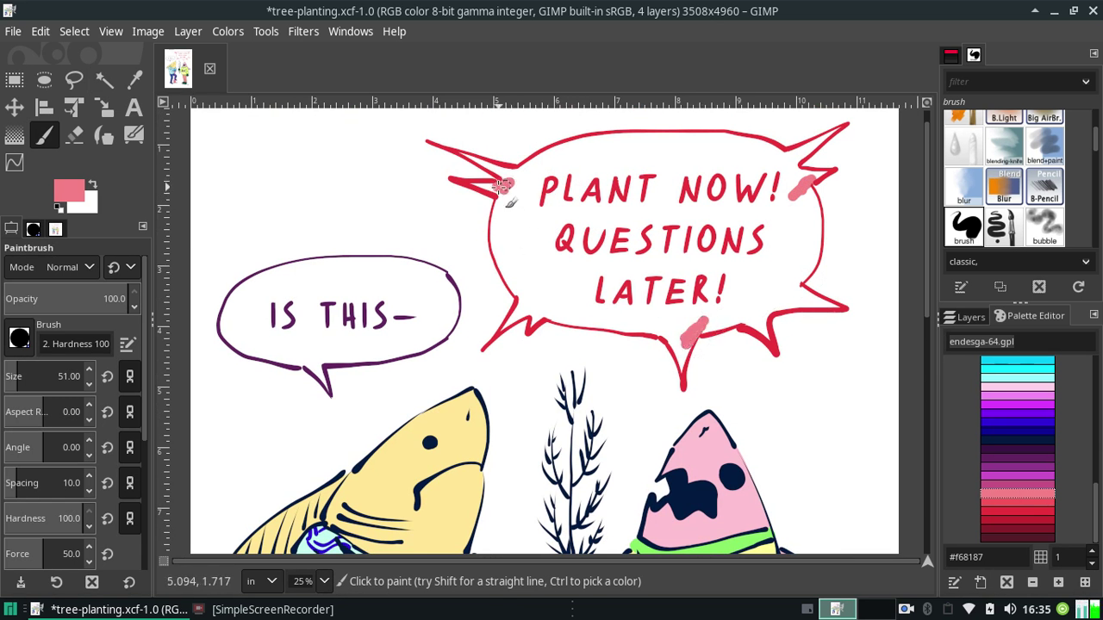
mouse_move(519, 191)
left_mouse_down()
mouse_move(552, 215)
mouse_move(543, 194)
mouse_move(584, 201)
mouse_move(622, 258)
mouse_move(605, 179)
mouse_move(655, 280)
mouse_move(672, 207)
mouse_move(660, 284)
mouse_move(695, 194)
mouse_move(707, 289)
mouse_move(679, 276)
left_mouse_up()
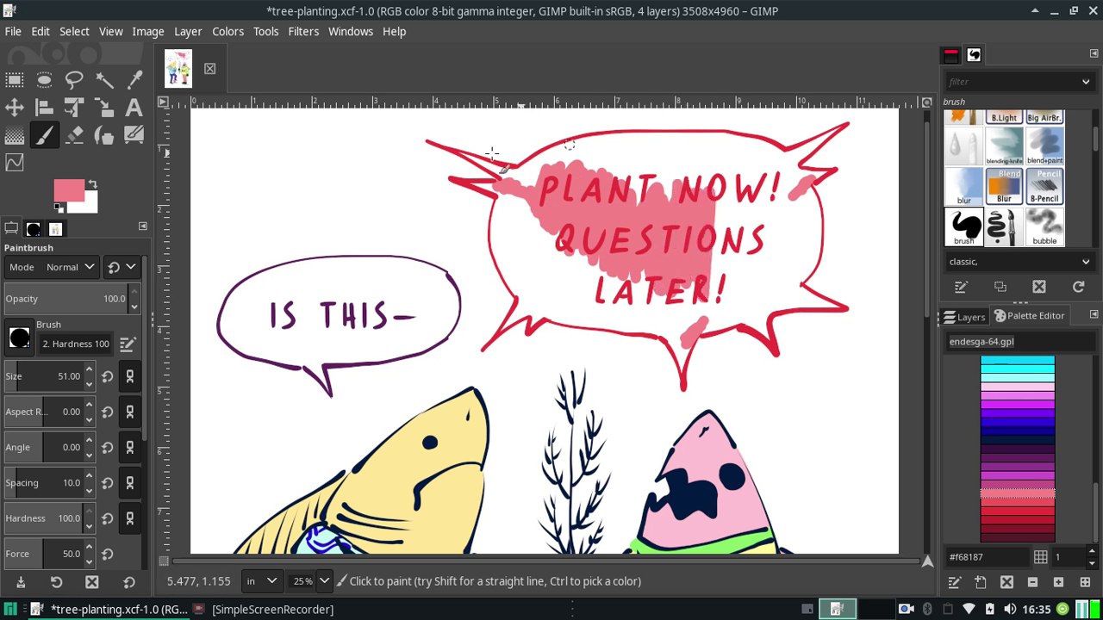
left_click(104, 79)
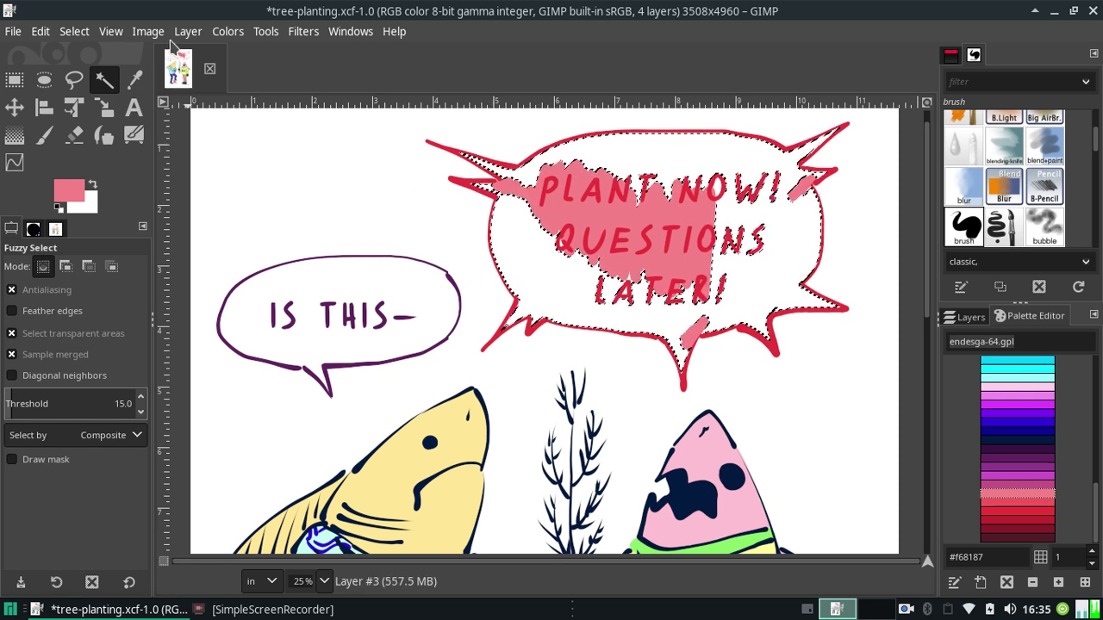
Grow the bubble-interior selection by 5 px
left_click(74, 31)
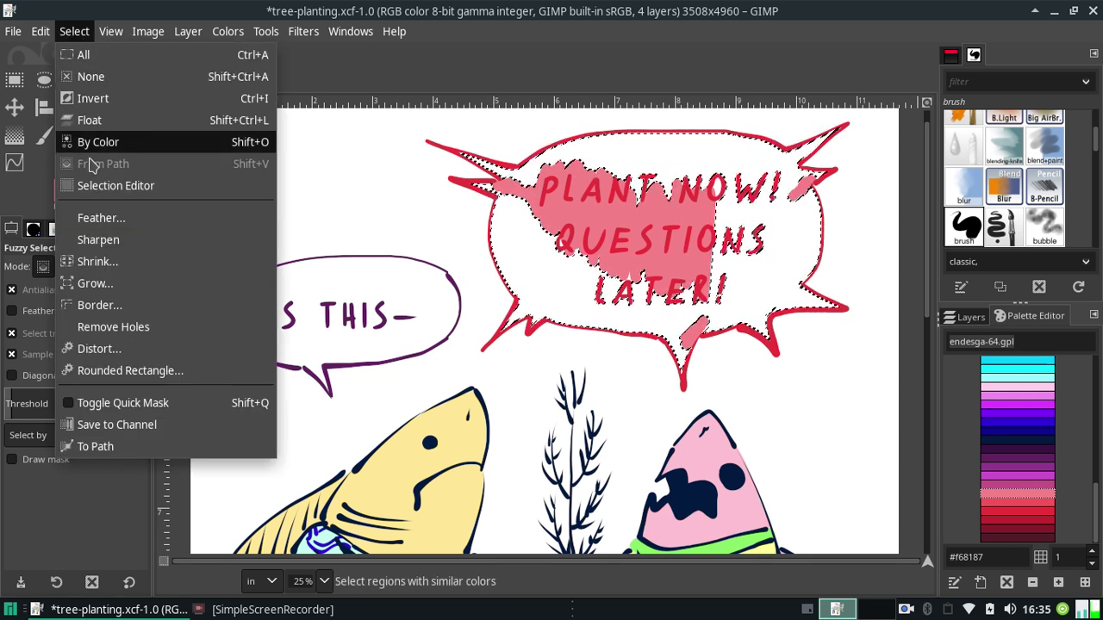
left_click(104, 284)
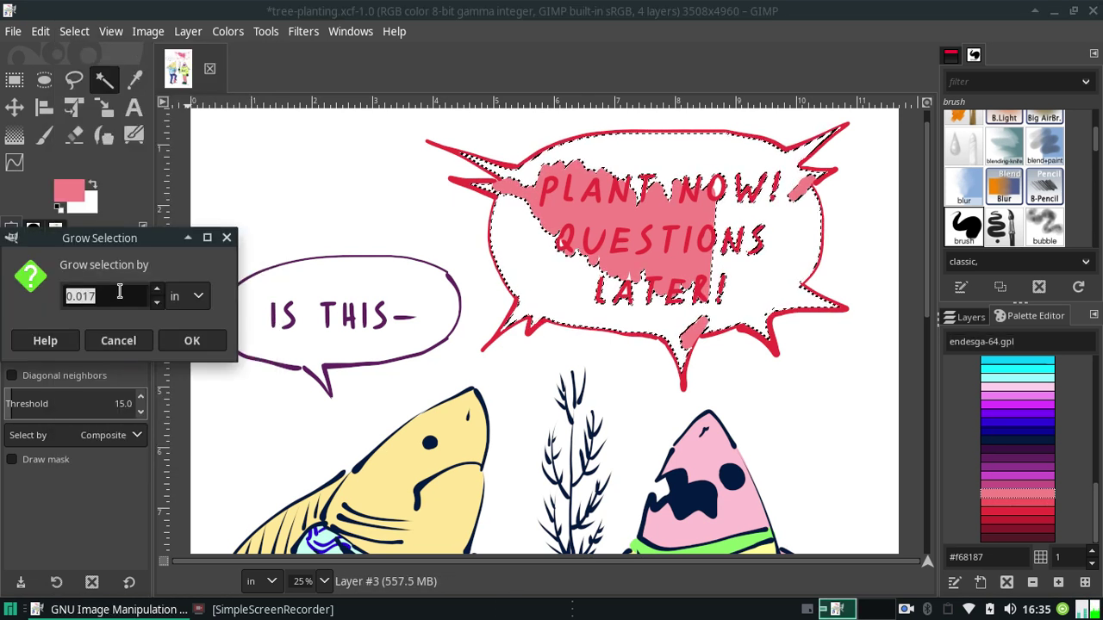
left_click(193, 295)
left_click(188, 270)
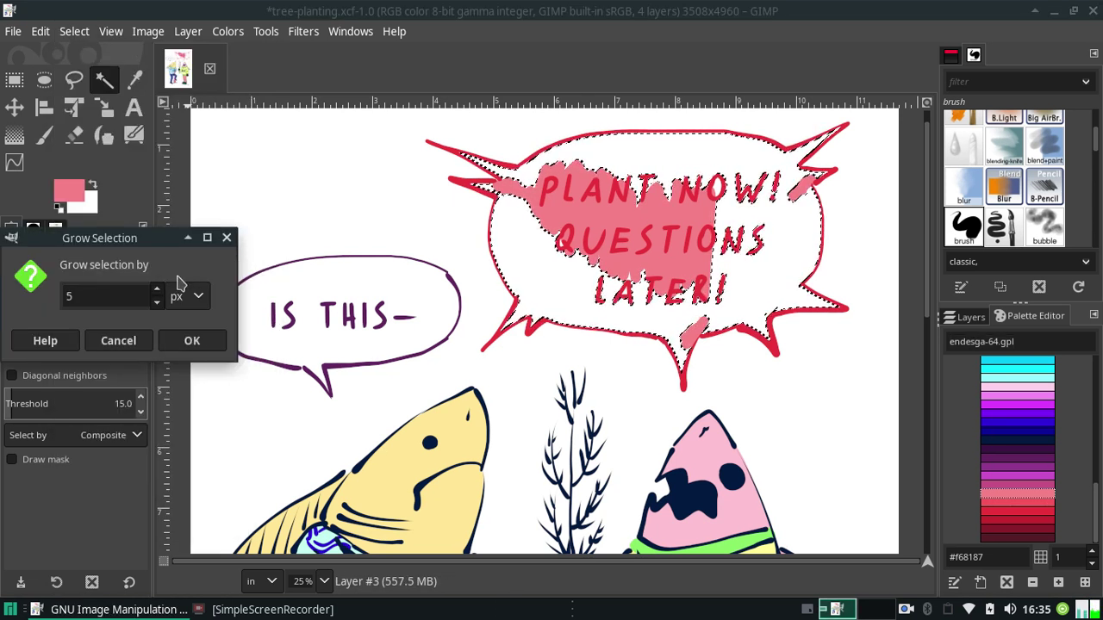
left_click(192, 341)
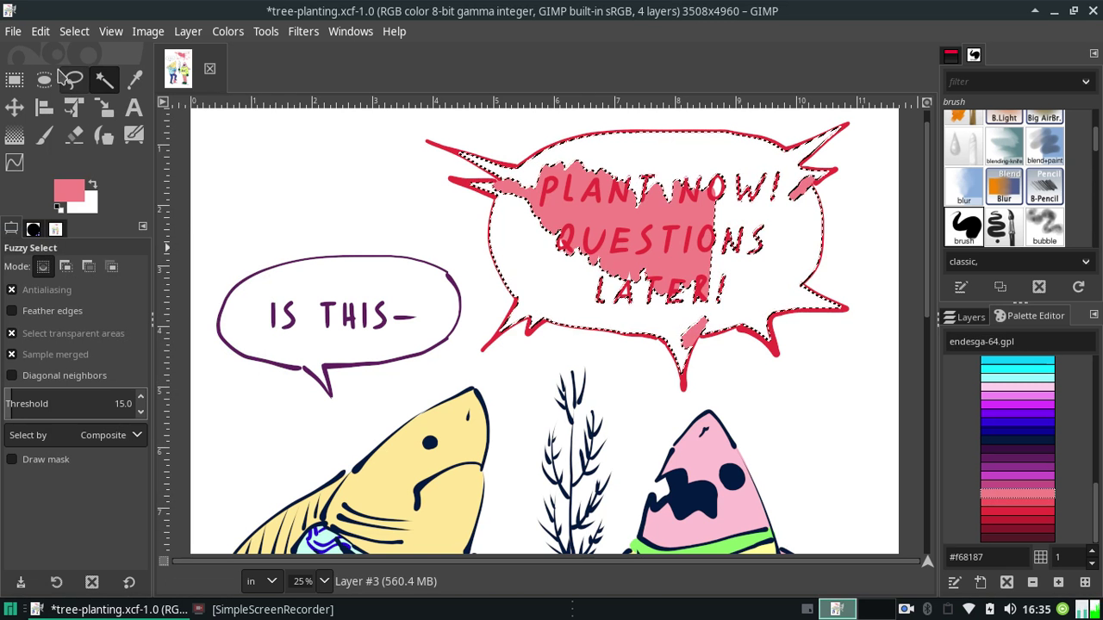
Fill the grown selection with foreground pink #f68187 and clear the selection
left_click(43, 33)
left_click(92, 371)
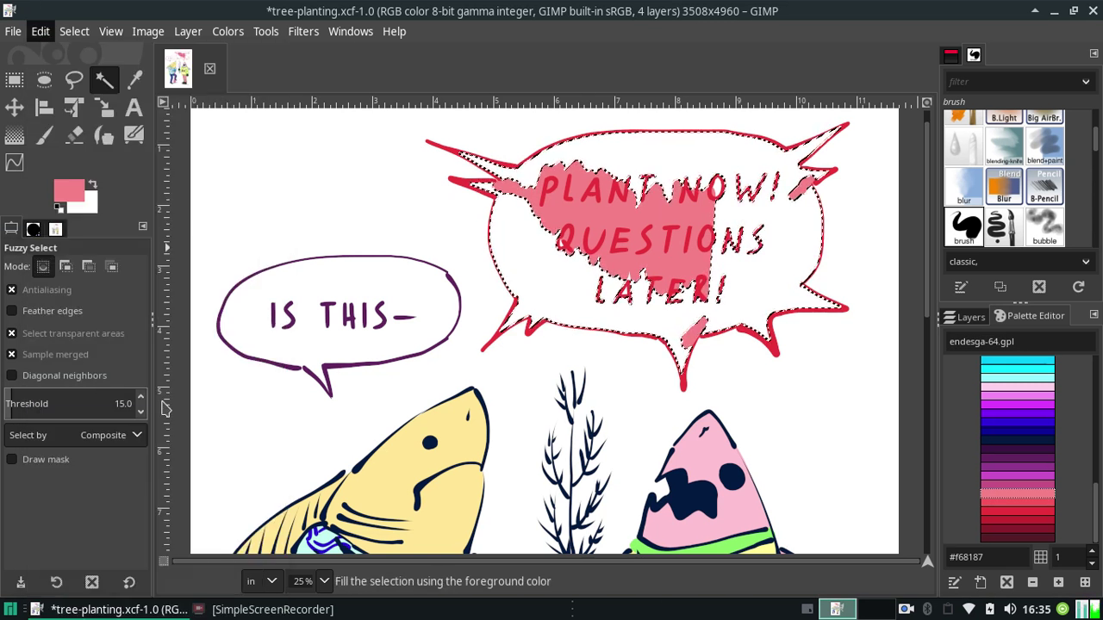
key("ctrl+shift+a")
left_click(44, 135)
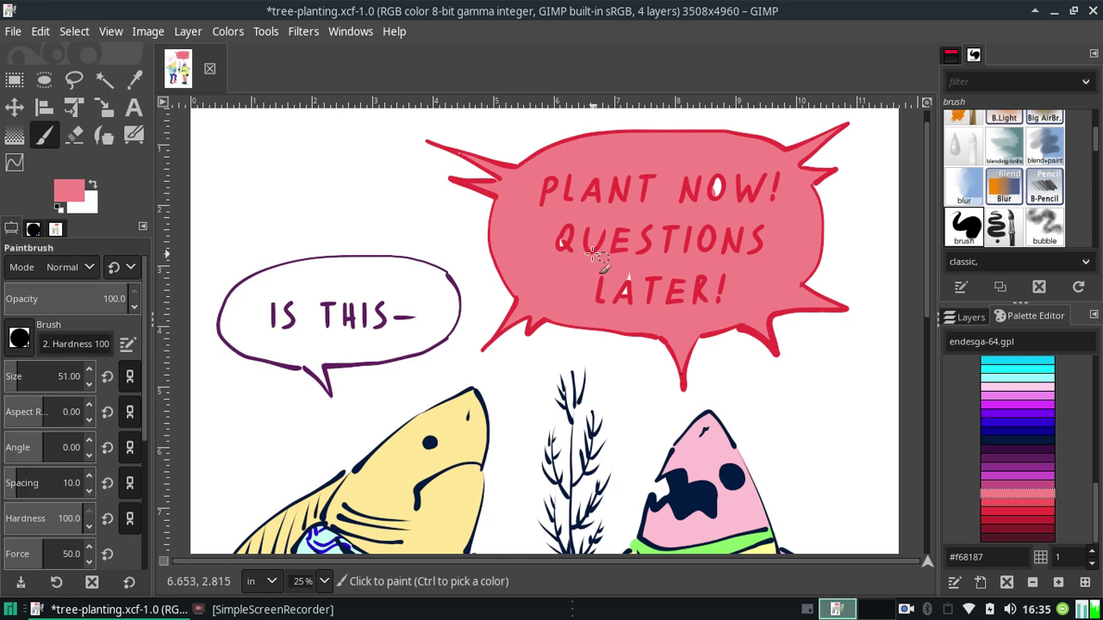
left_click(704, 195)
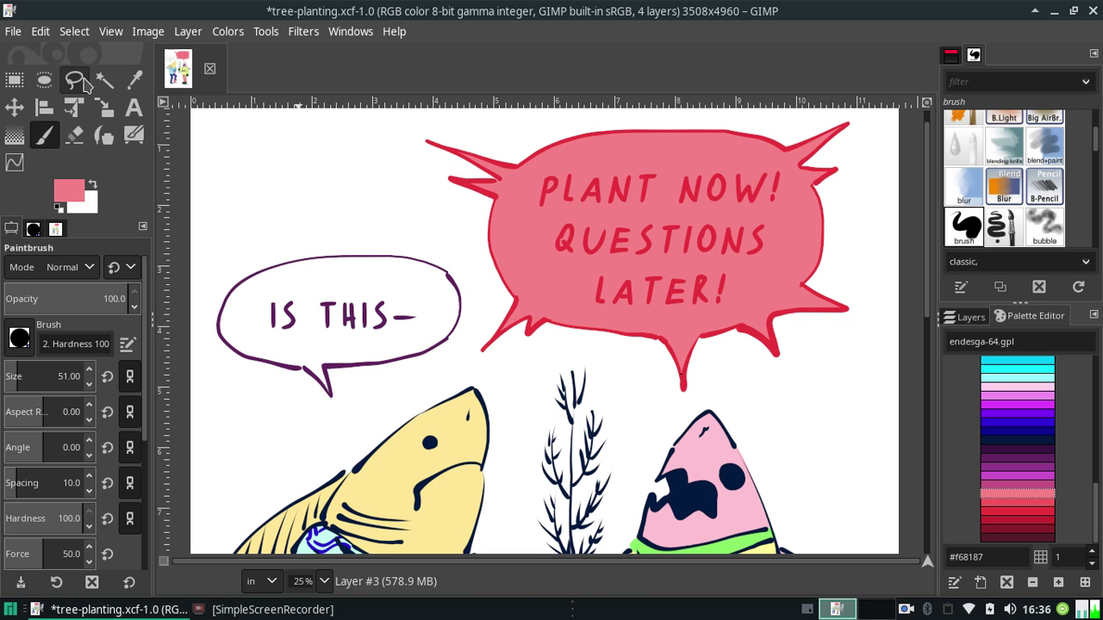
Lasso the PLANT NOW! QUESTIONS LATER! bubble with Free Select
left_click(74, 79)
left_click_drag(402, 131, 734, 387)
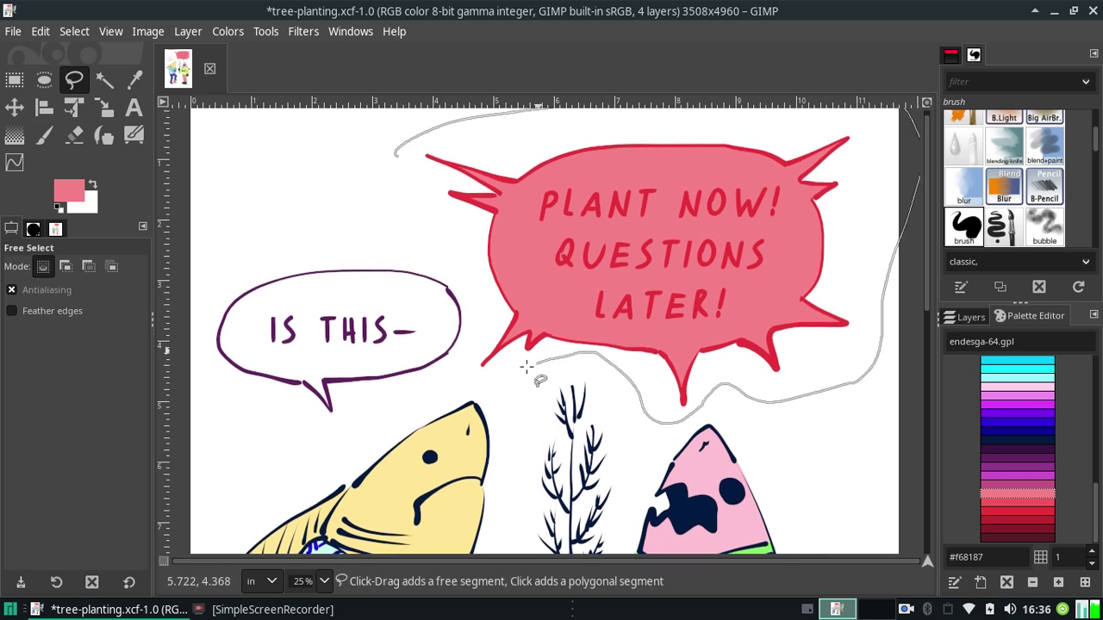
left_click_drag(484, 261, 393, 160)
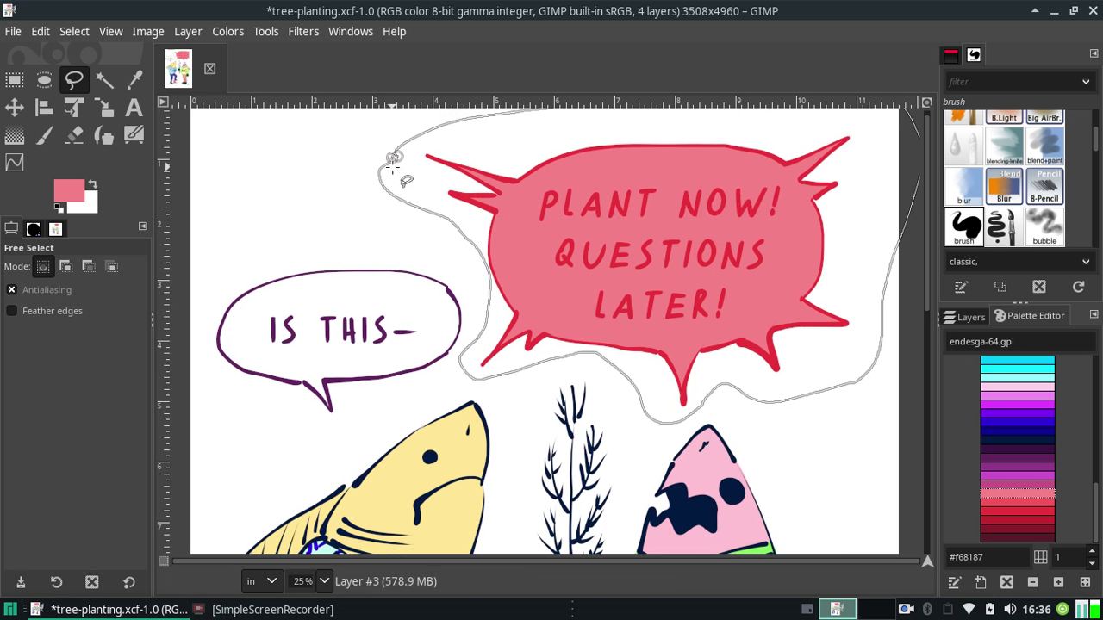
left_click(393, 160)
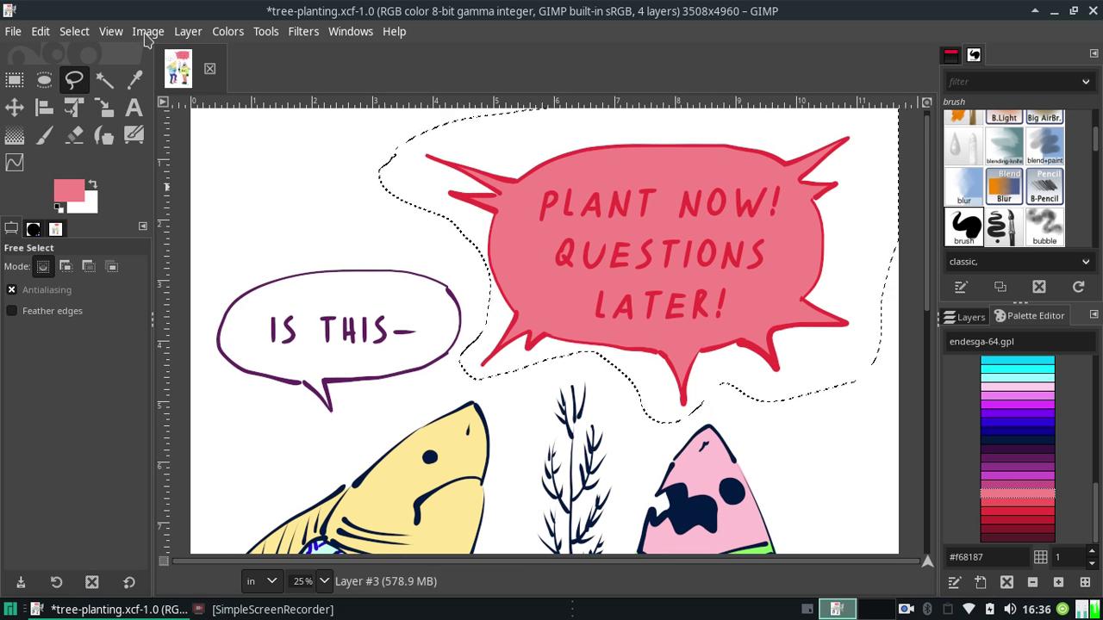
Bring up Colors > Hue-Chroma on the selection and raise the Lightness slider
left_click(148, 31)
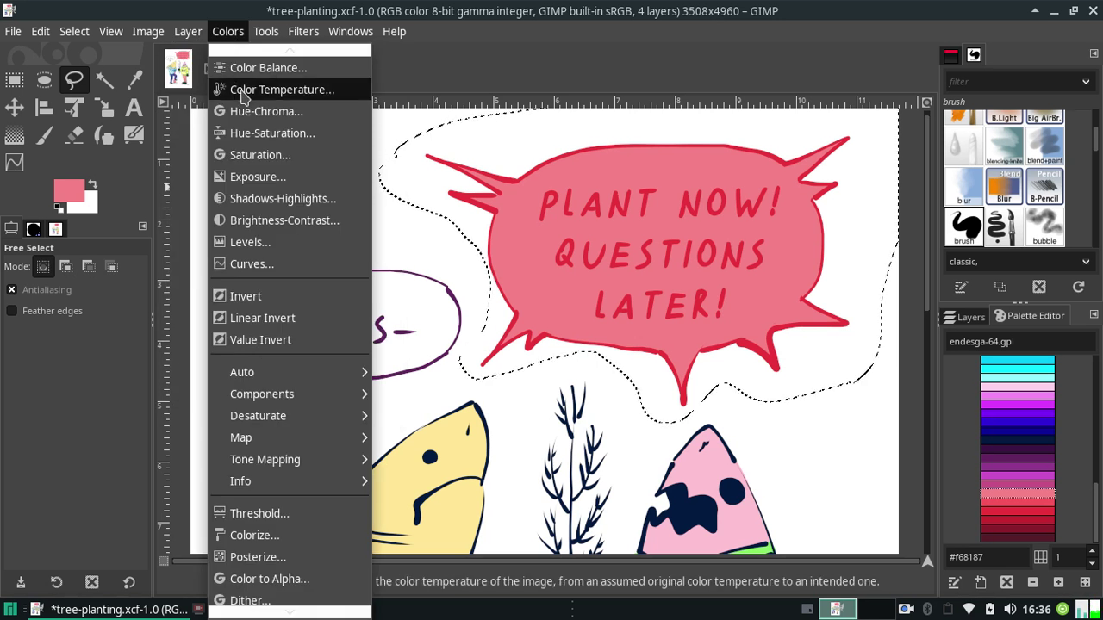
left_click(268, 134)
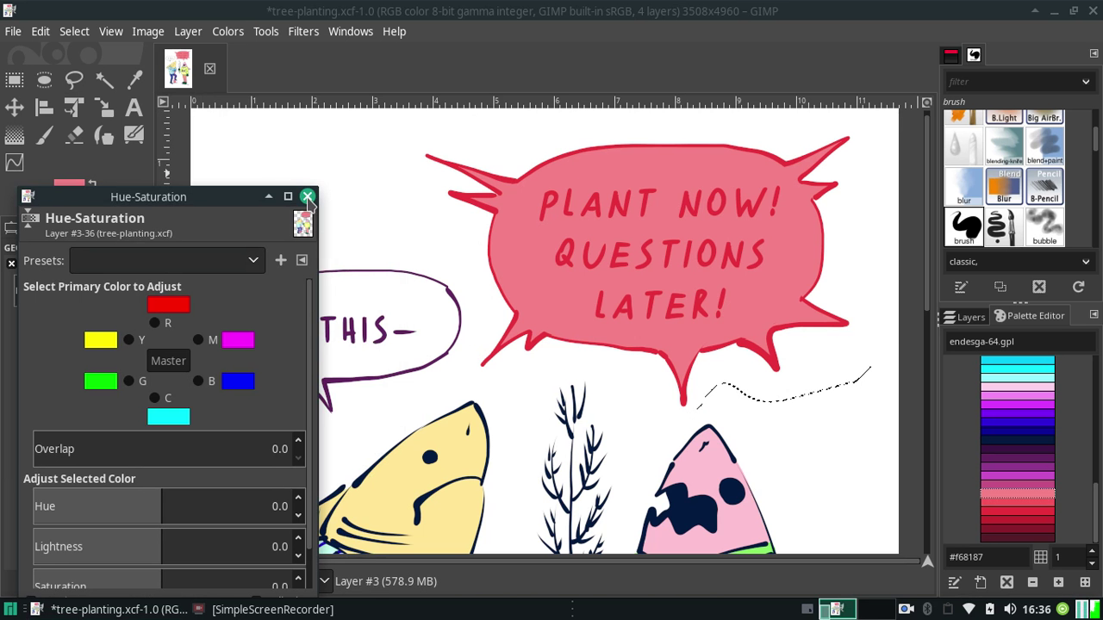
left_click(307, 197)
left_click(227, 31)
left_click(259, 109)
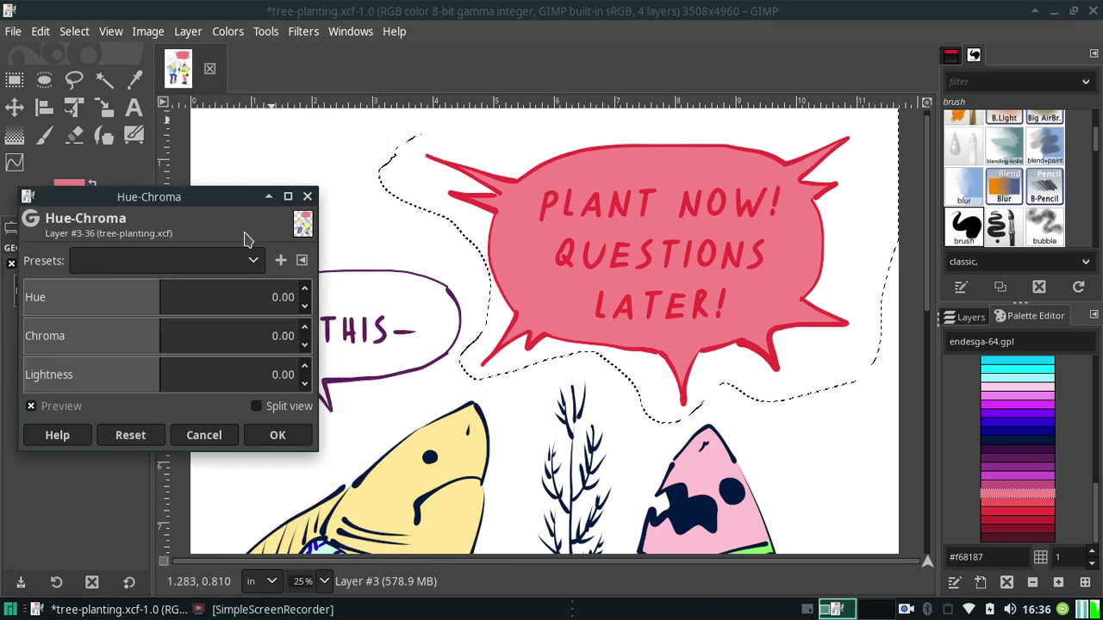
left_click(183, 377)
left_click_drag(183, 377, 291, 377)
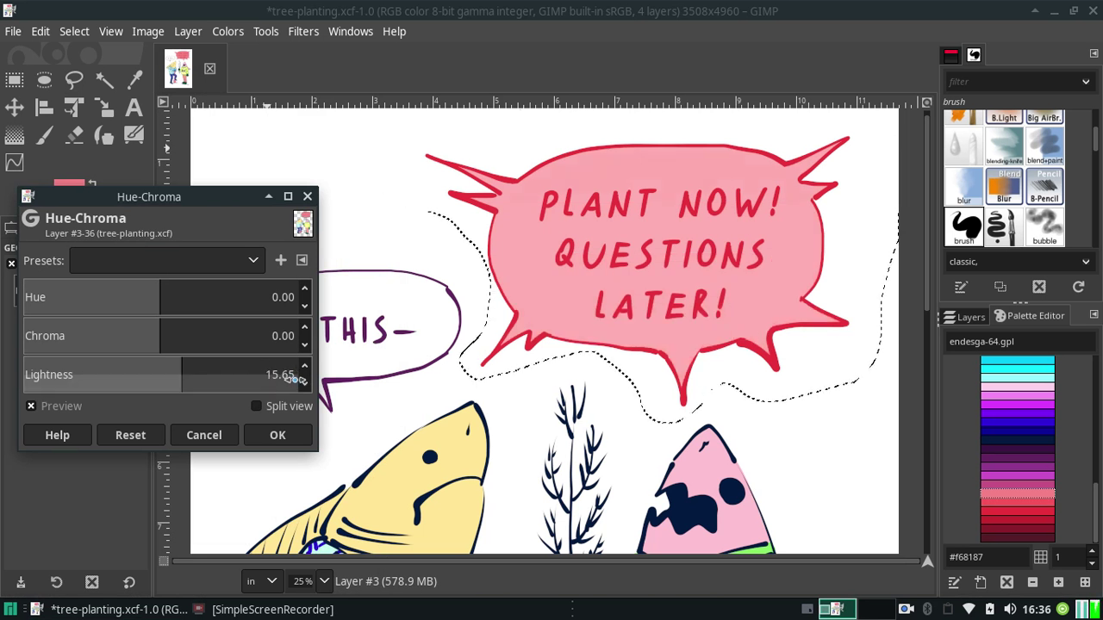
Set Hue-Chroma Lightness to 35 and apply it to the bubble
left_click(292, 374)
type("25")
key("Return")
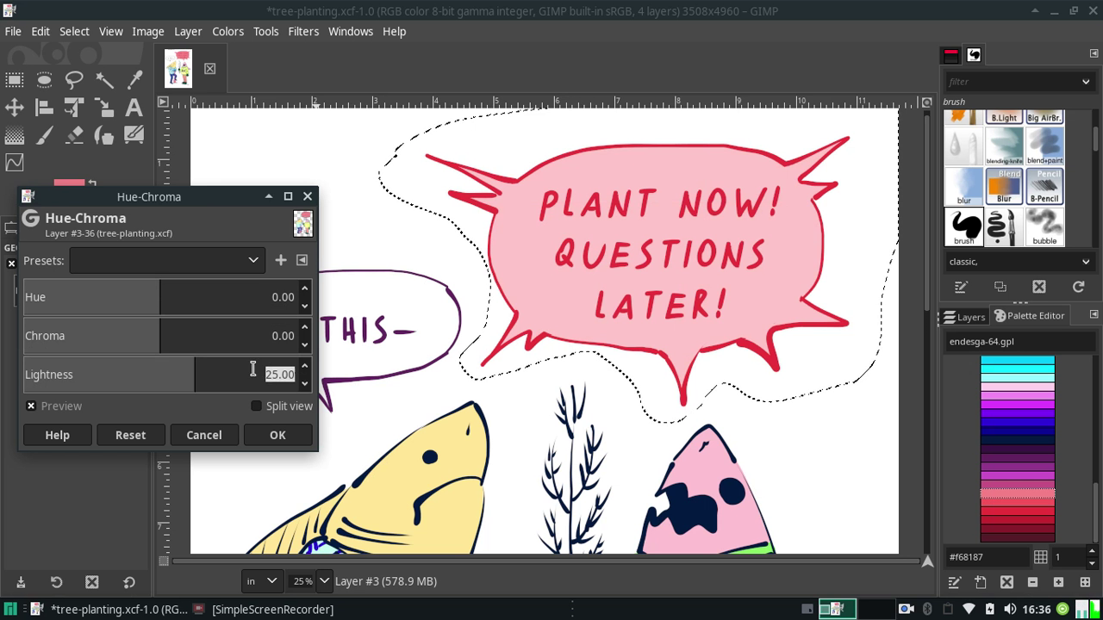
type("50")
key("Return")
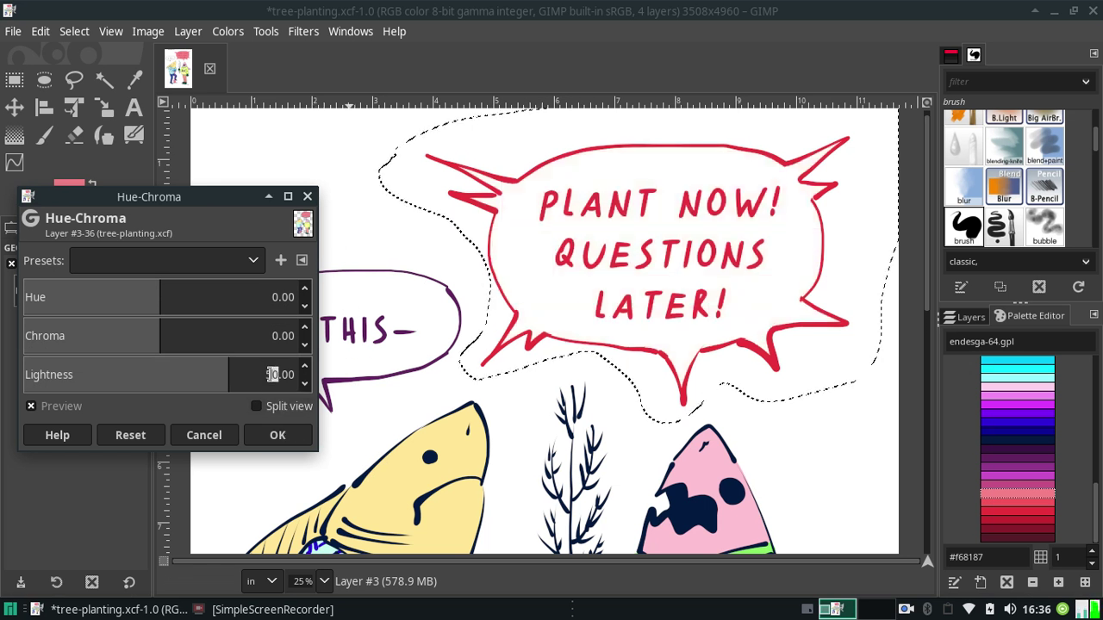
scroll(274, 378, "down", 15)
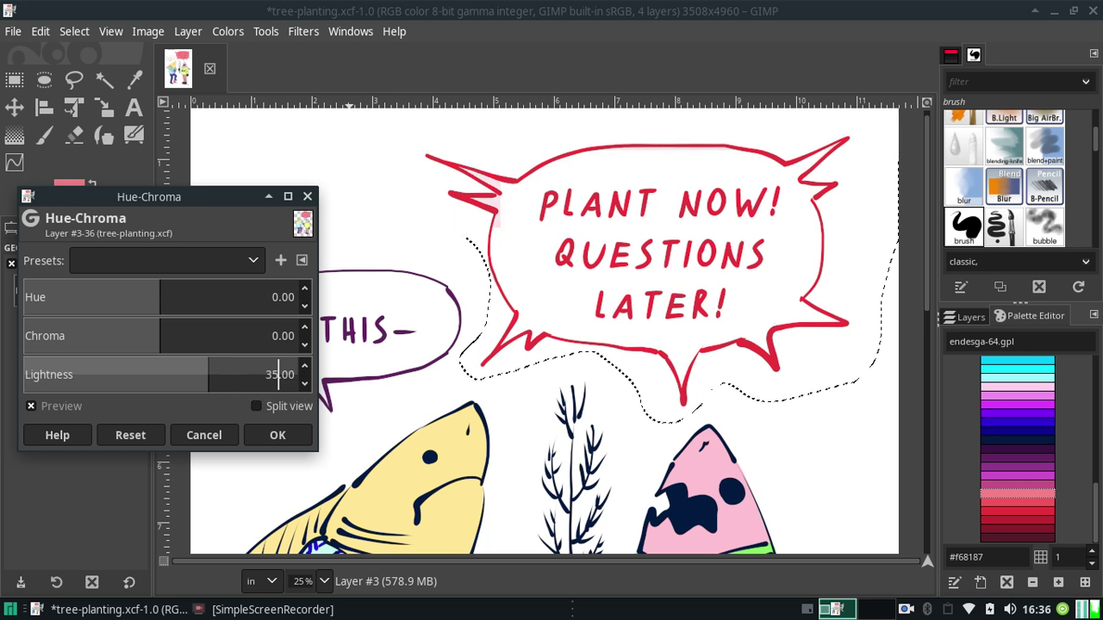
left_click(274, 374)
type("45")
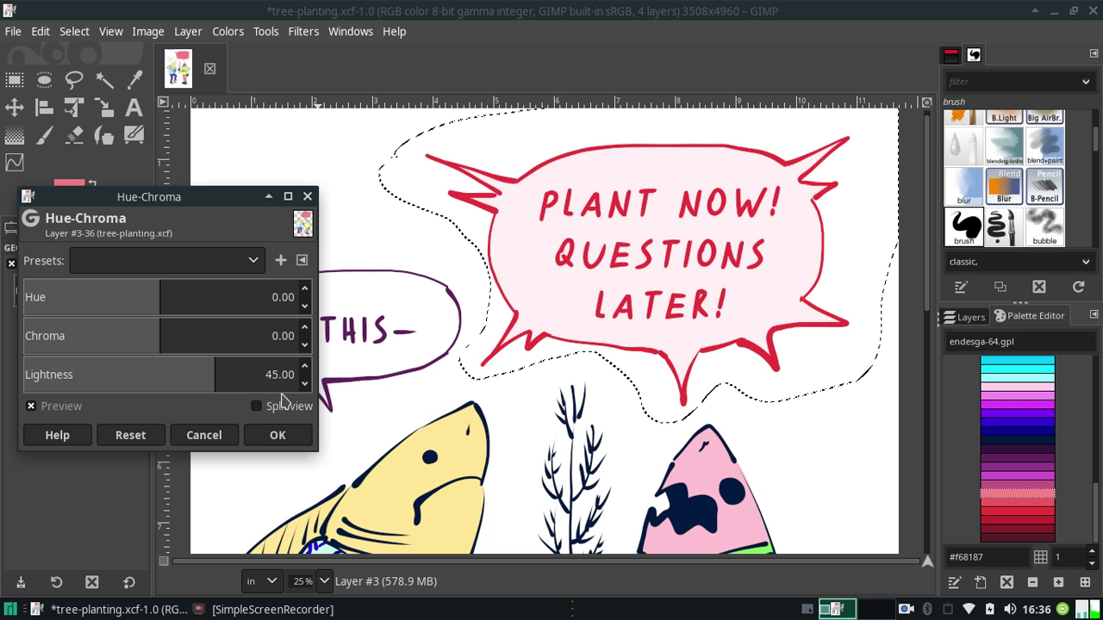
type("35")
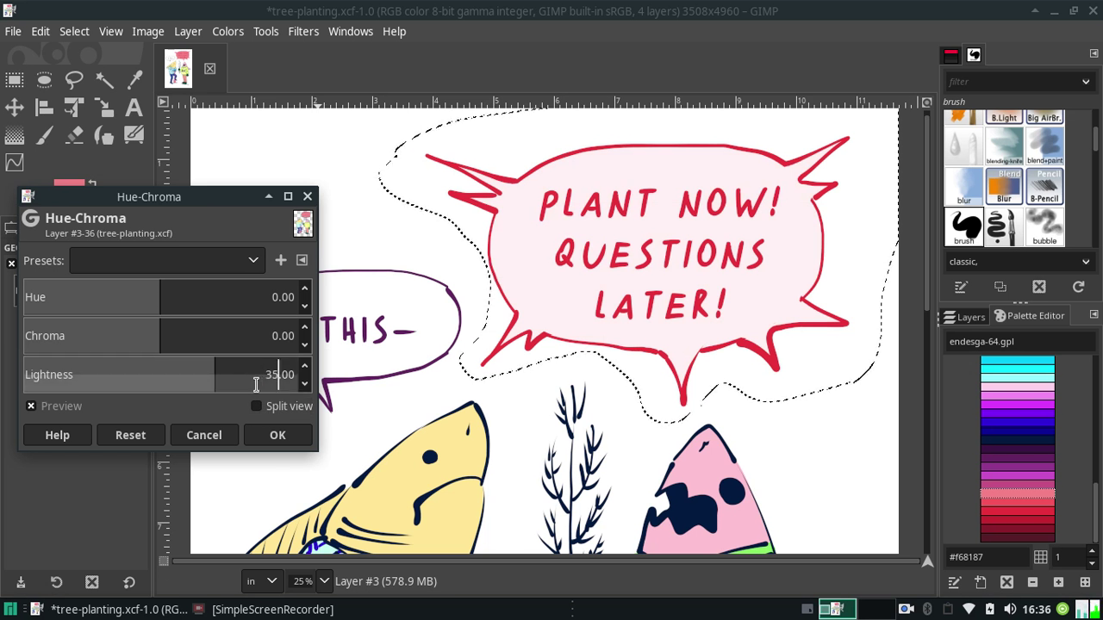
key("Return")
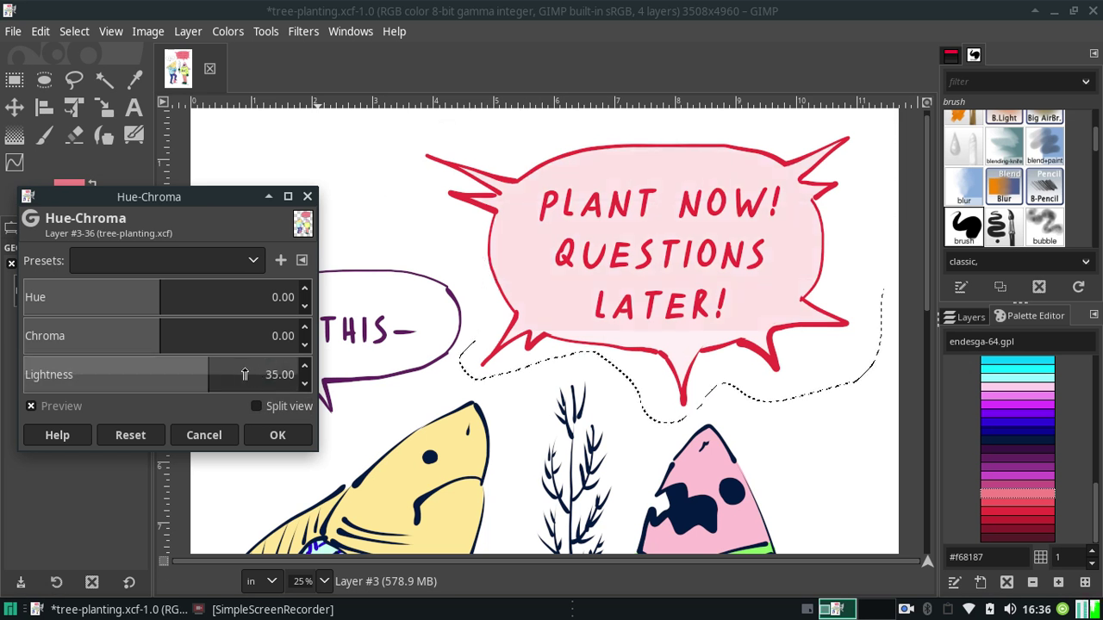
left_click(254, 436)
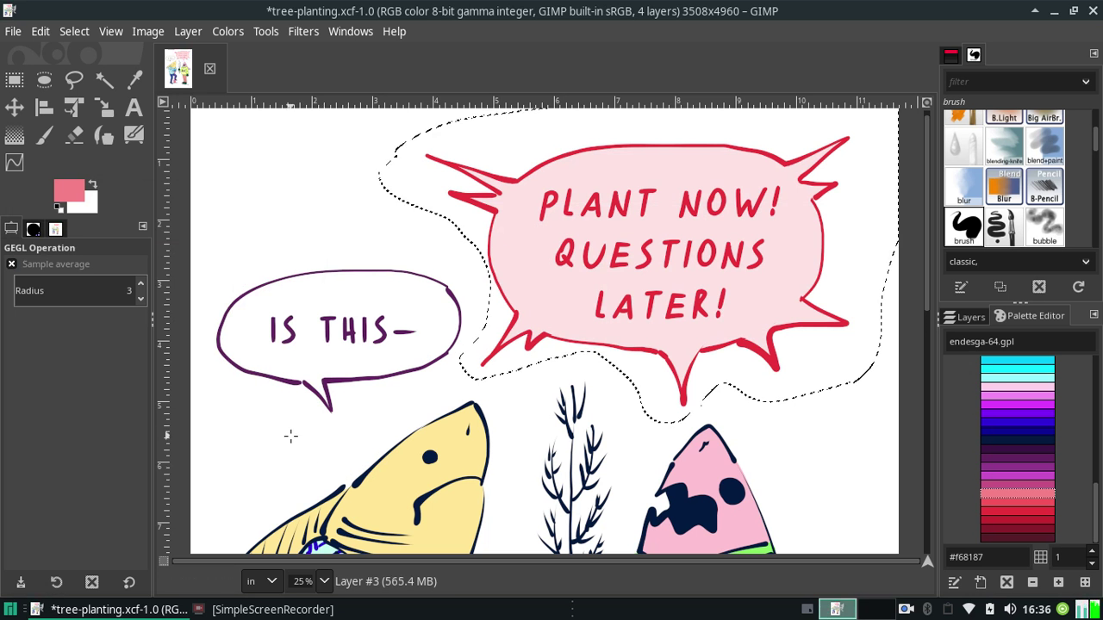
Clear the selection and choose light pink from the palette as foreground colour
key("ctrl+shift+a")
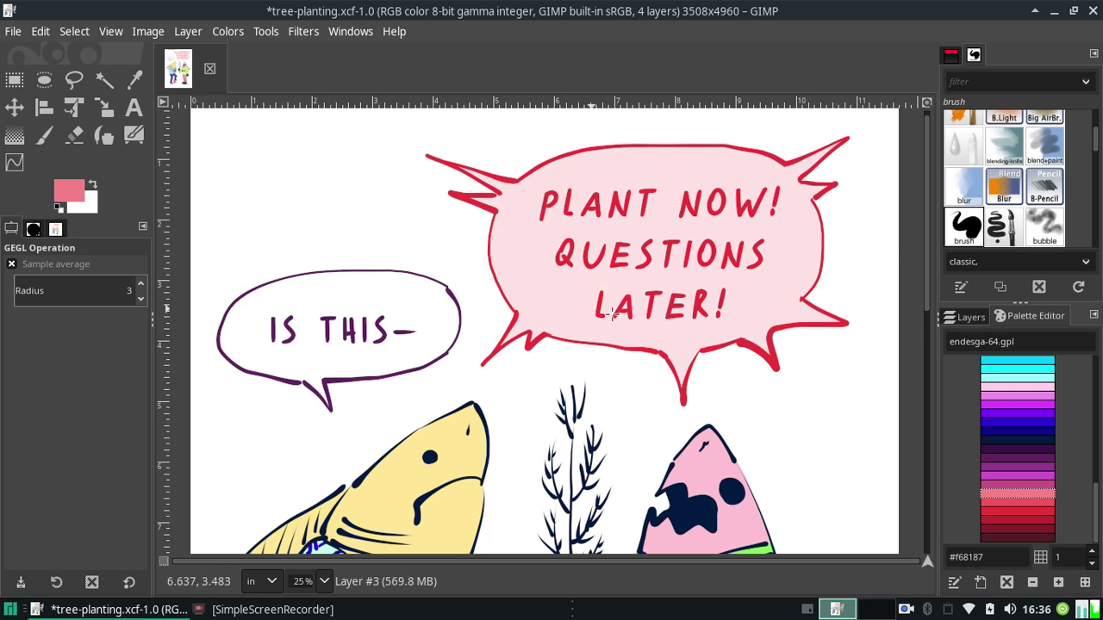
left_click_drag(929, 284, 896, 543)
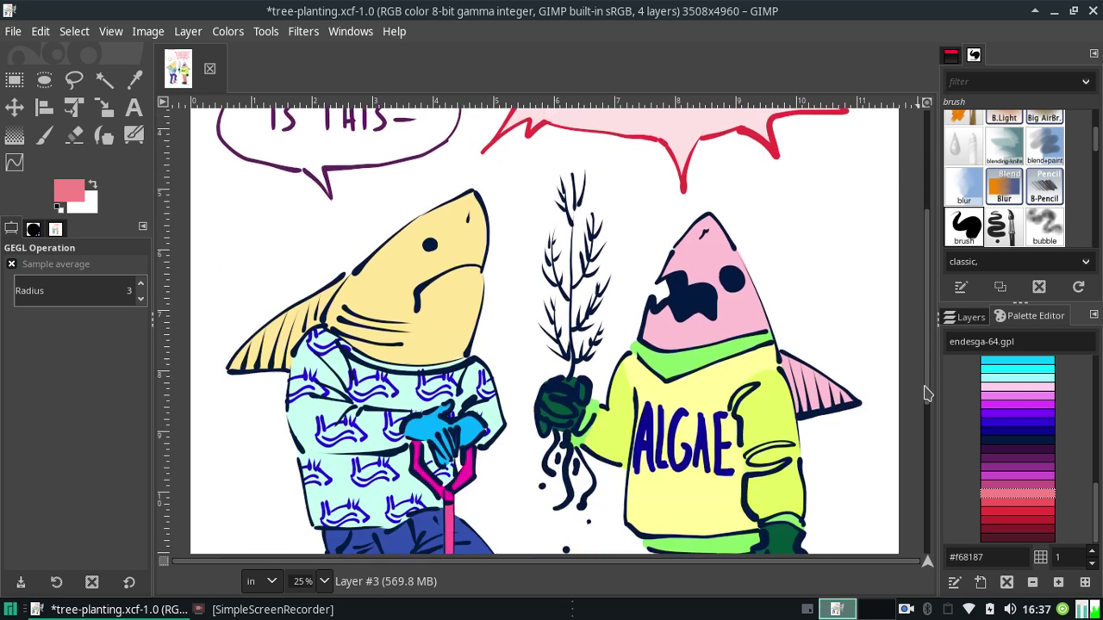
scroll(911, 320, "up", 10)
scroll(911, 319, "up", 2)
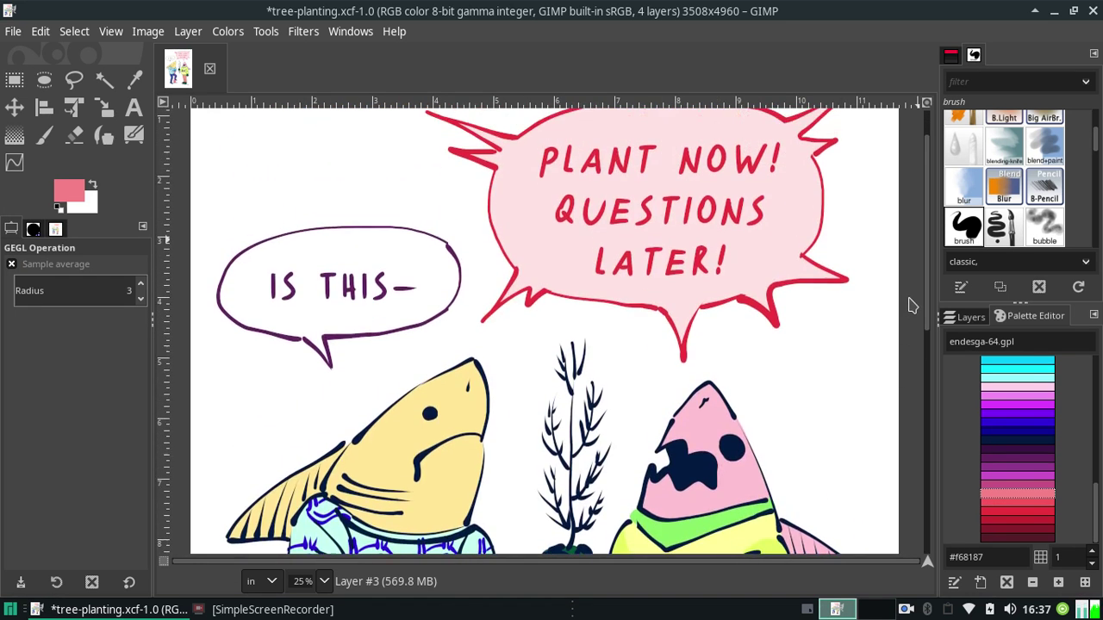
left_click(995, 401)
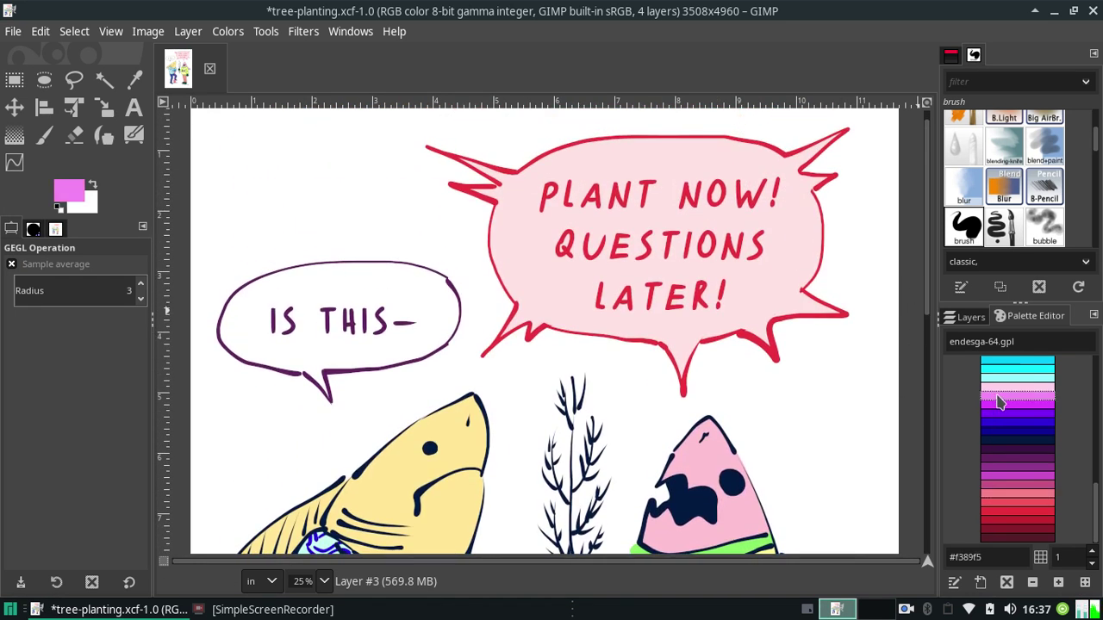
left_click(997, 389)
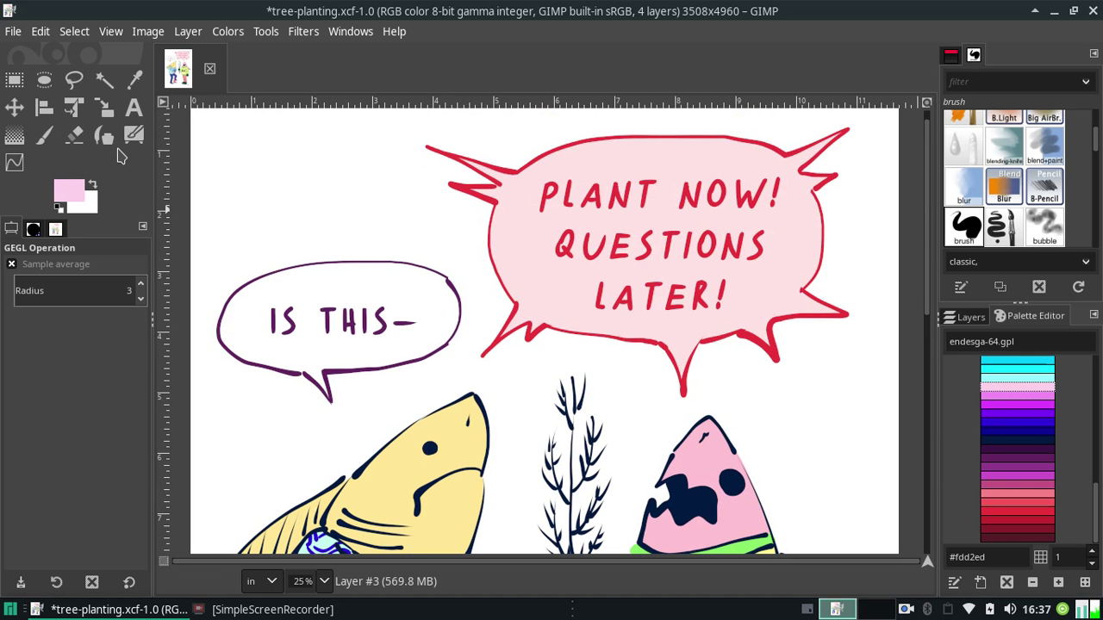
left_click(44, 135)
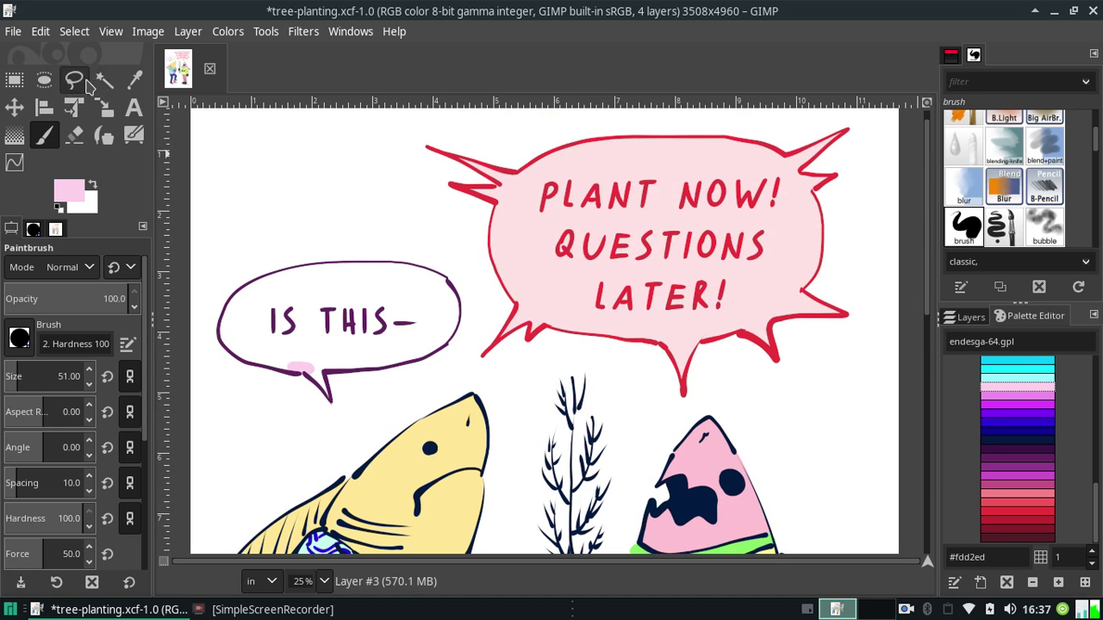
Fuzzy-select the IS THIS- bubble interior and grow the selection by 5 pixels
left_click(74, 80)
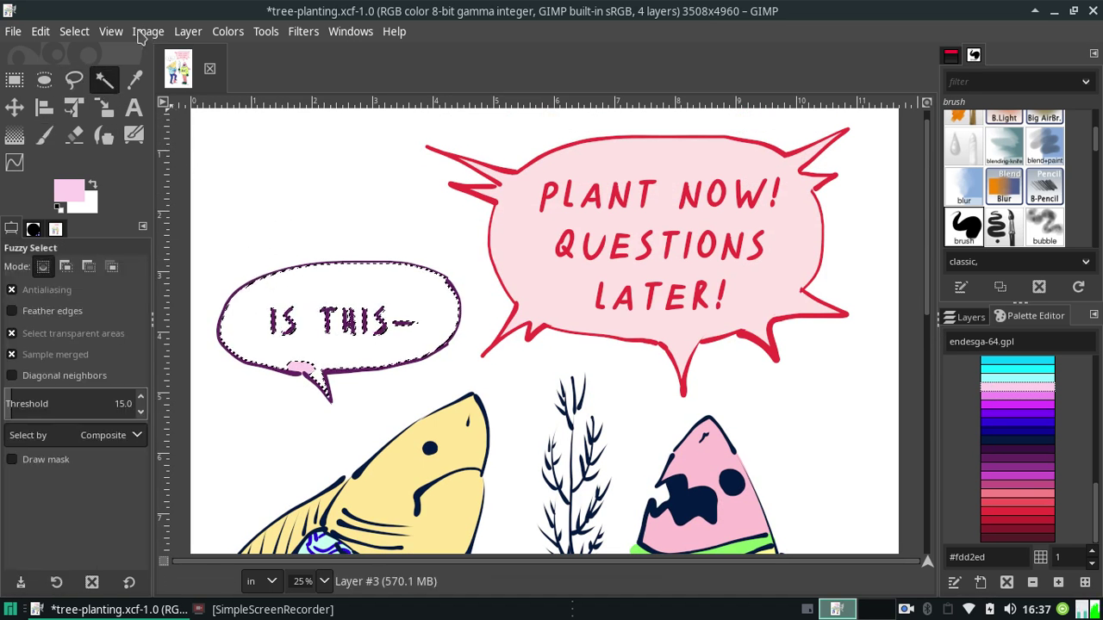
left_click(74, 31)
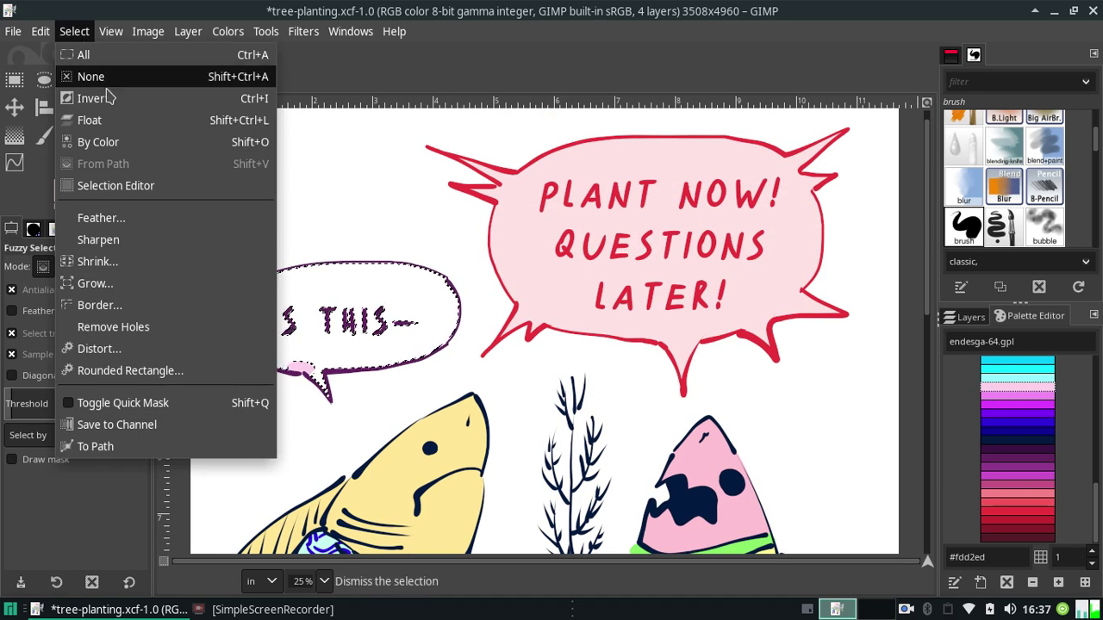
left_click(97, 283)
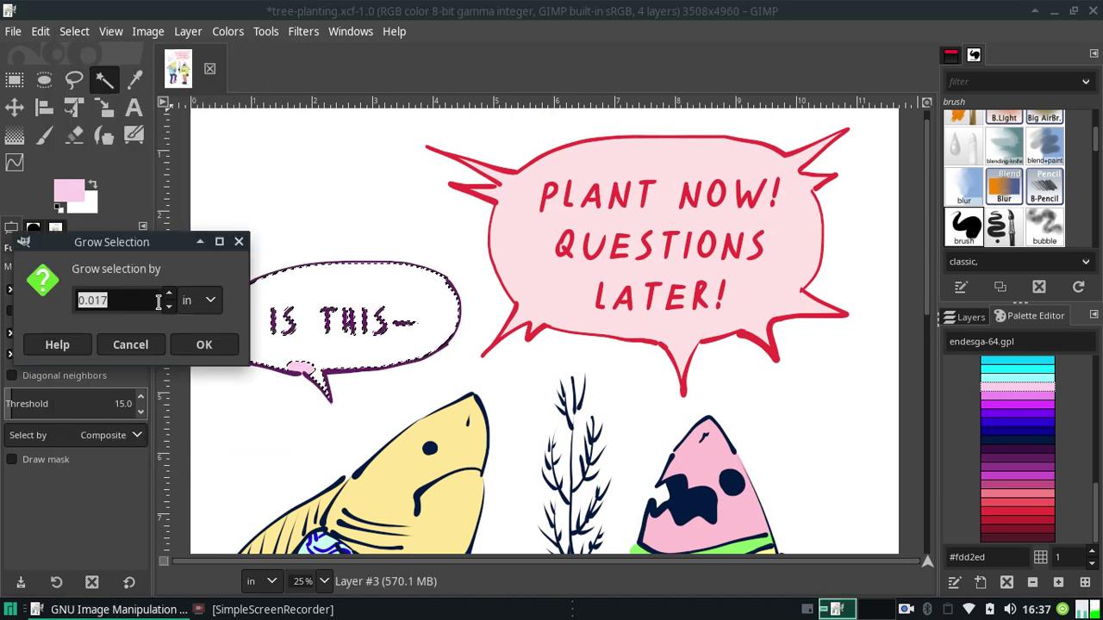
left_click(208, 302)
left_click(205, 273)
double_click(101, 300)
type("5")
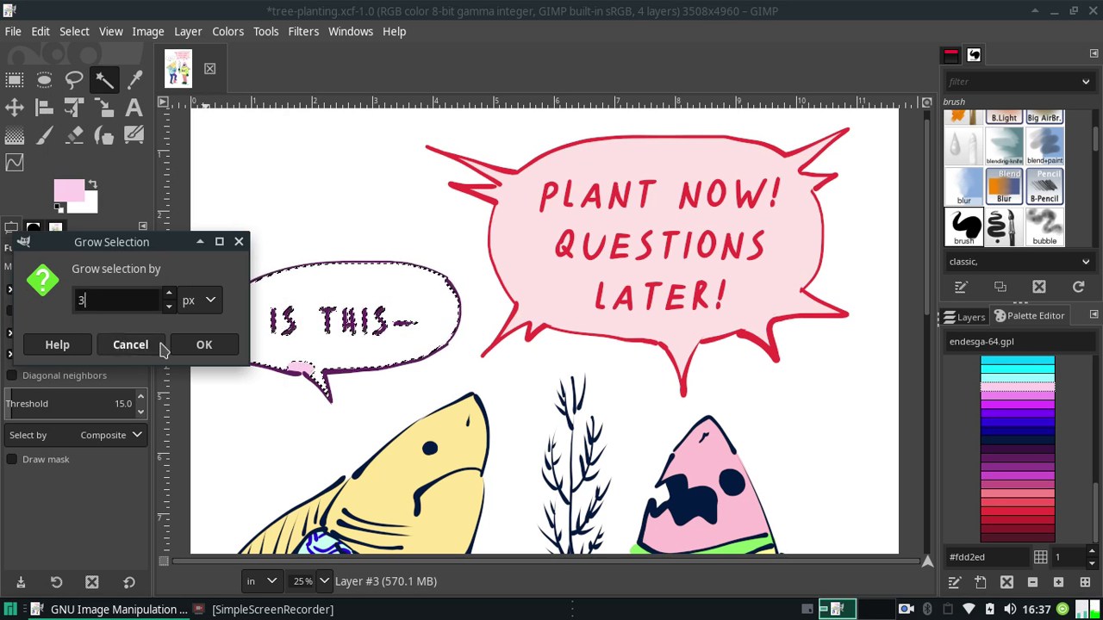
left_click(206, 344)
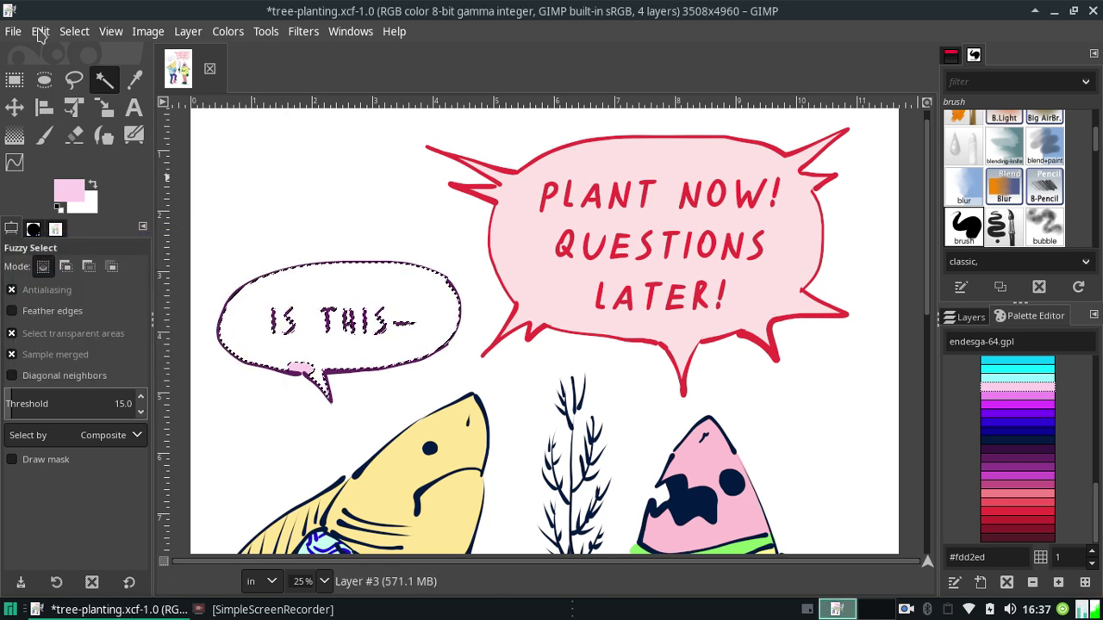
Fill the grown selection with the light pink foreground colour, then deselect
left_click(41, 31)
left_click(129, 373)
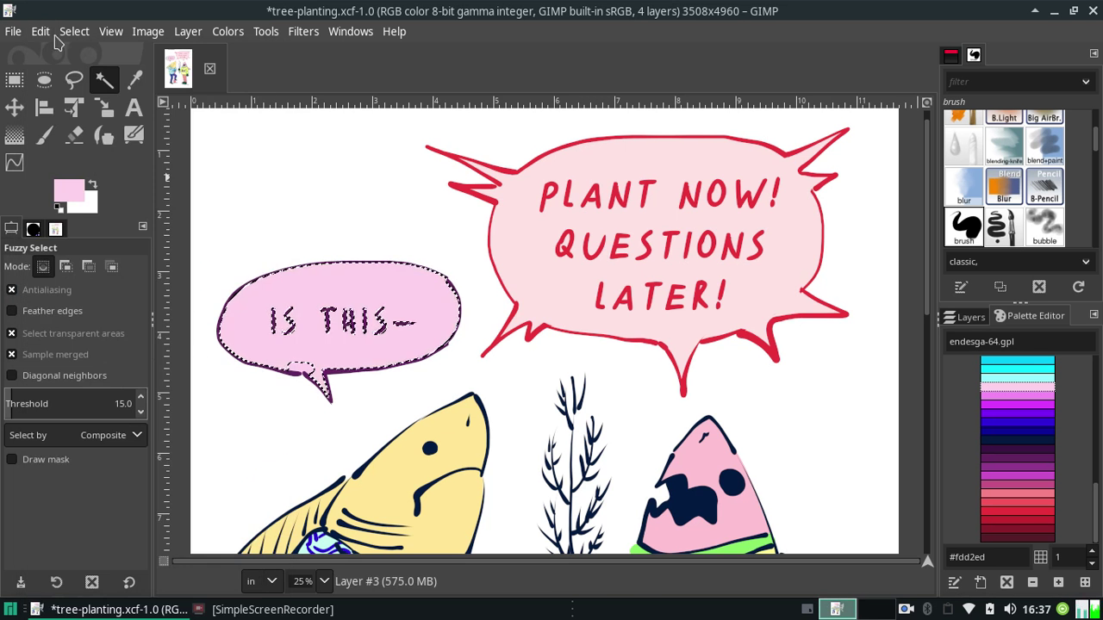
left_click(74, 31)
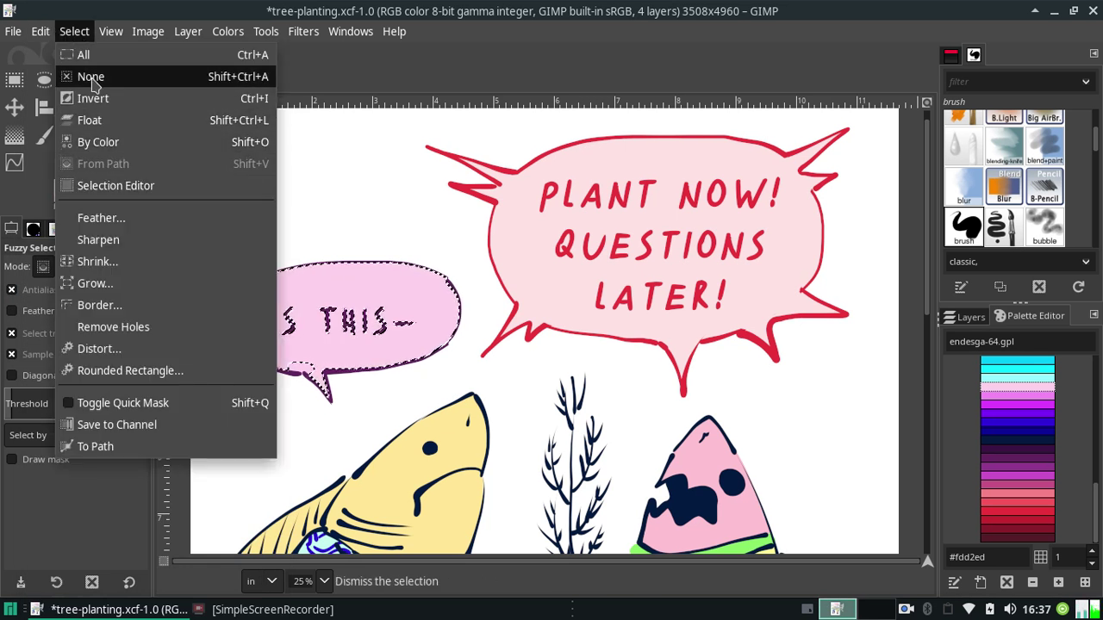
left_click(90, 76)
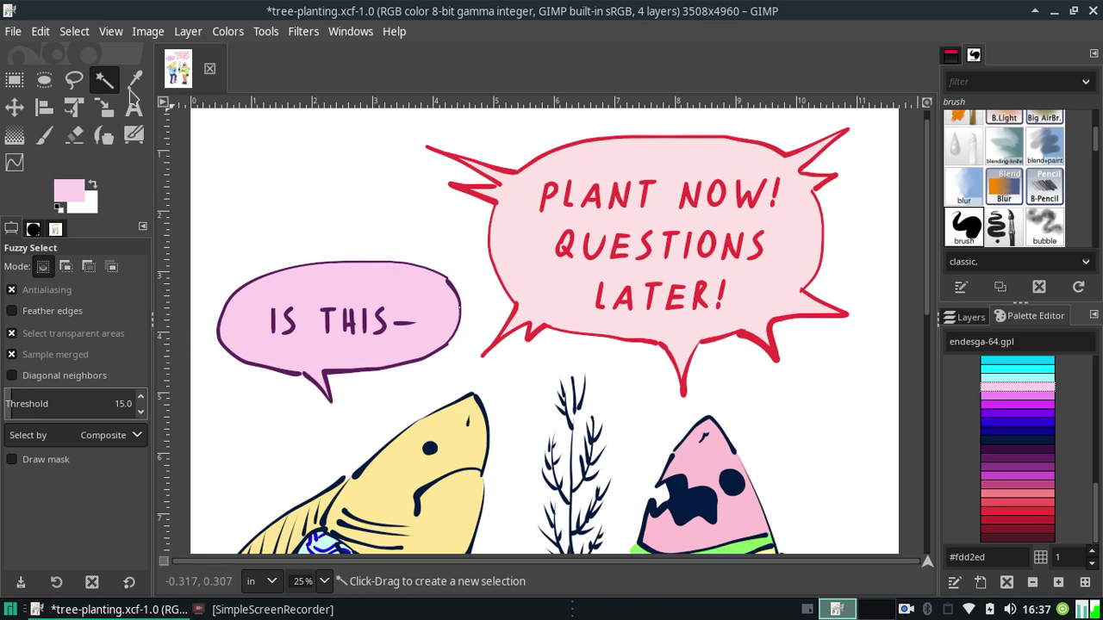
key("r")
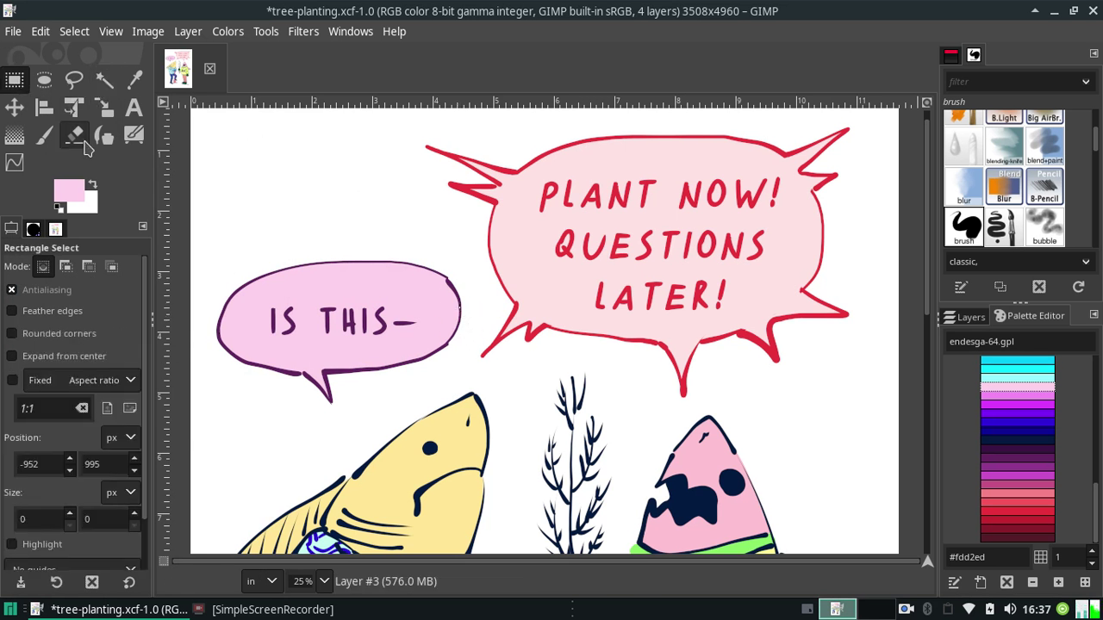
left_click(44, 135)
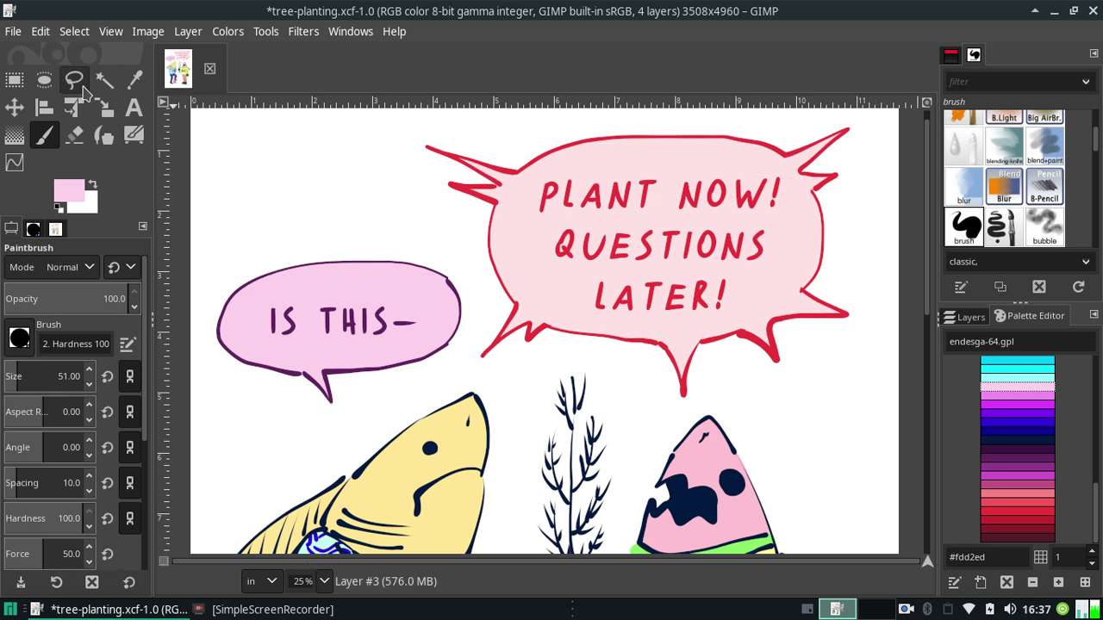
Free-select the IS THIS- bubble, apply Hue-Chroma Lightness 10, deselect and save
left_click(73, 79)
mouse_move(211, 260)
left_mouse_down()
mouse_move(368, 403)
mouse_move(209, 374)
mouse_move(201, 290)
mouse_move(220, 265)
left_mouse_up()
key("Return")
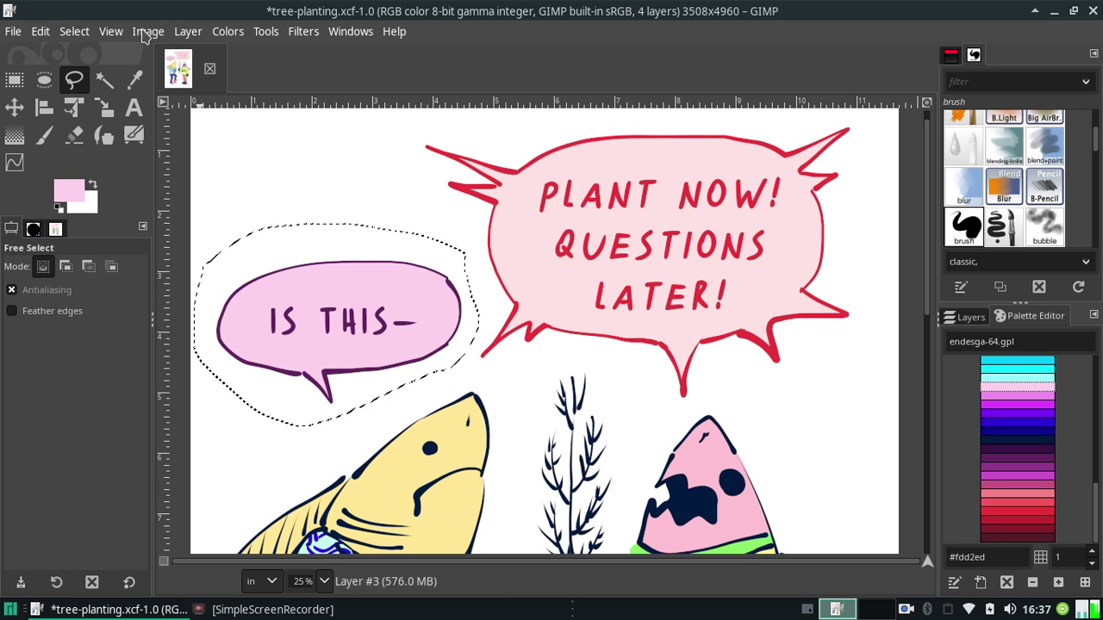
left_click(188, 31)
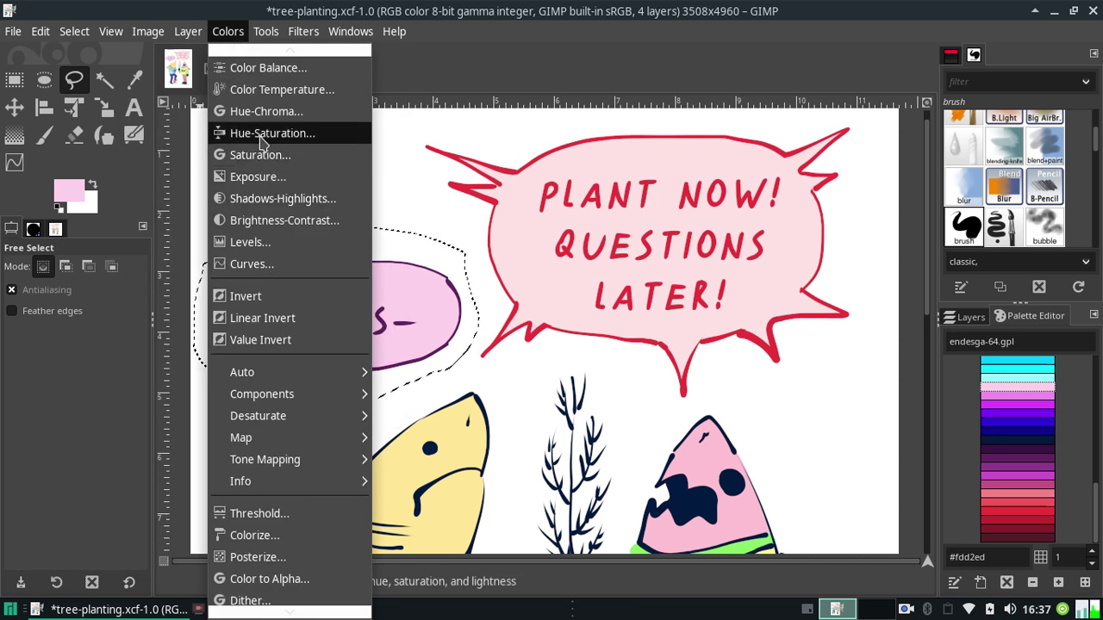
left_click(263, 111)
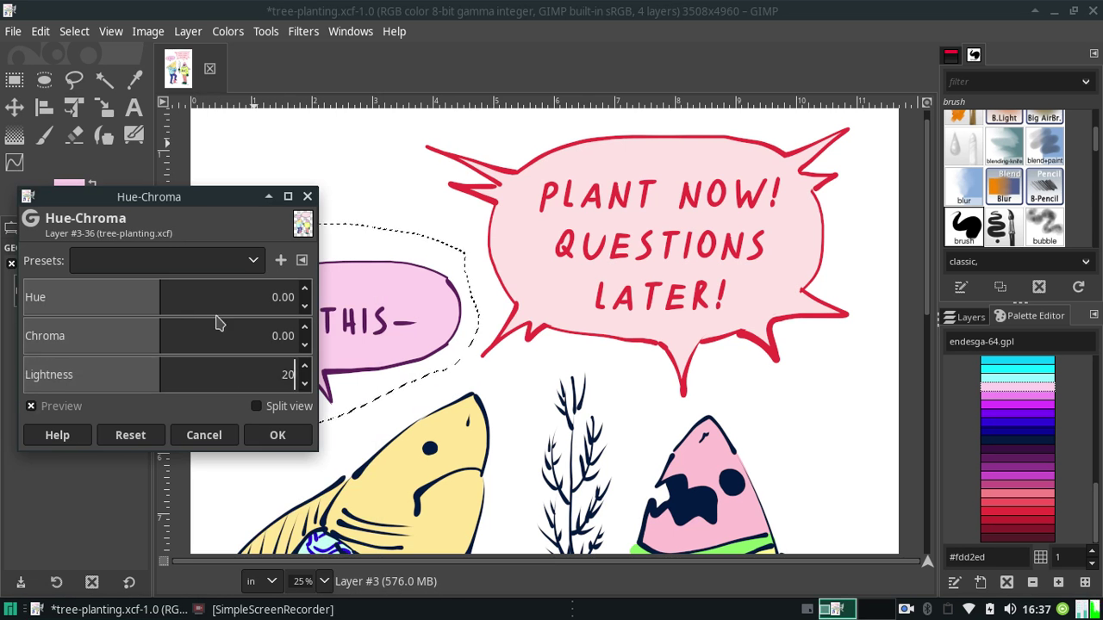
key("Return")
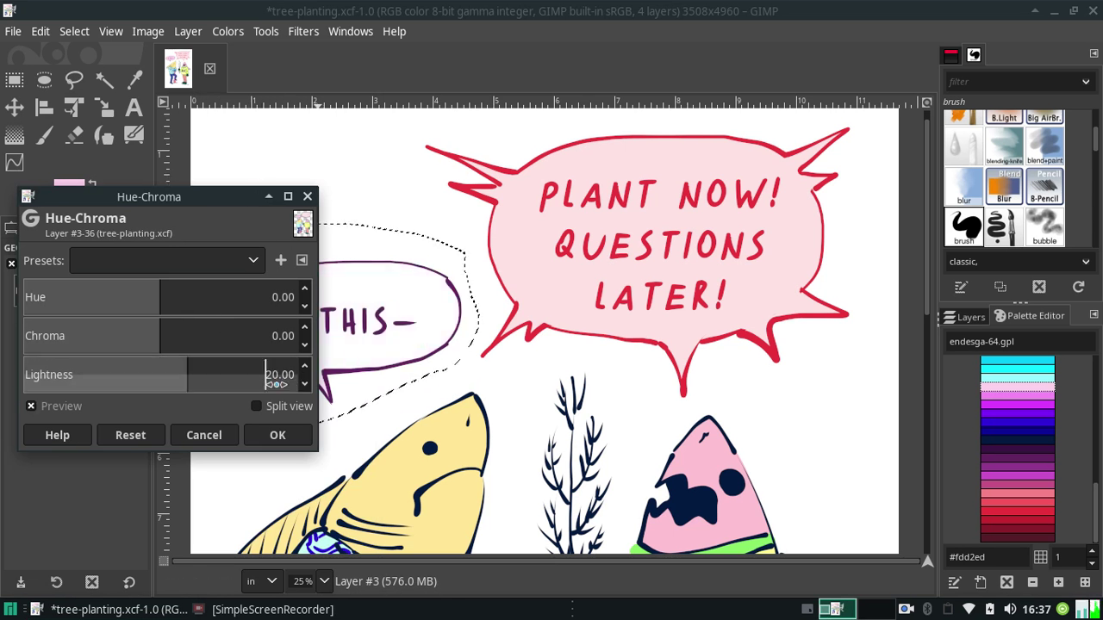
double_click(272, 376)
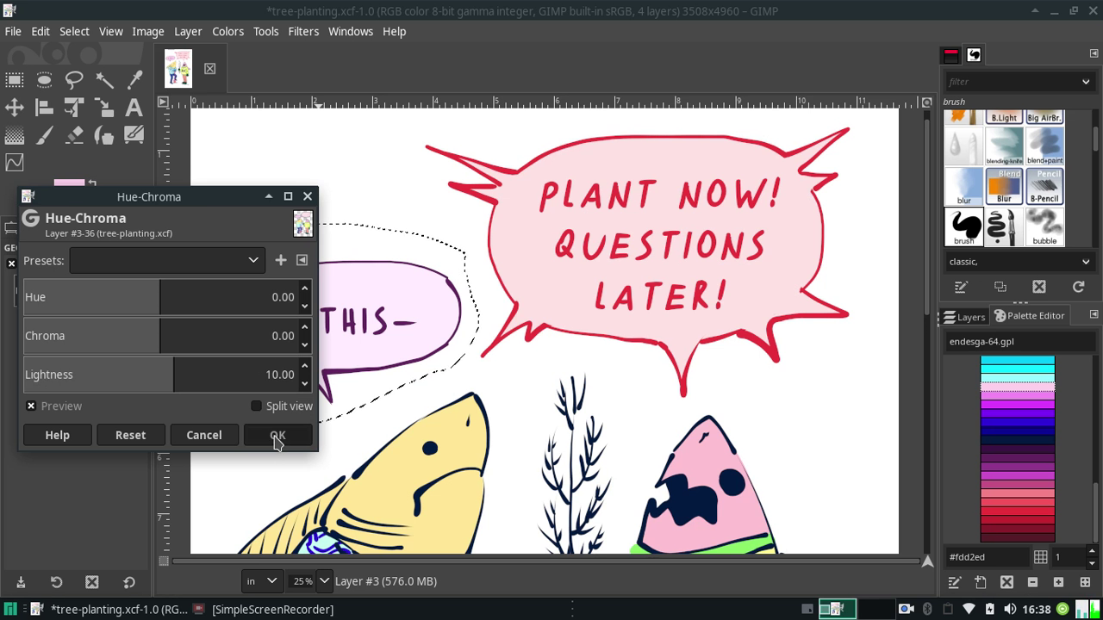
left_click(278, 435)
key("ctrl+shift+a")
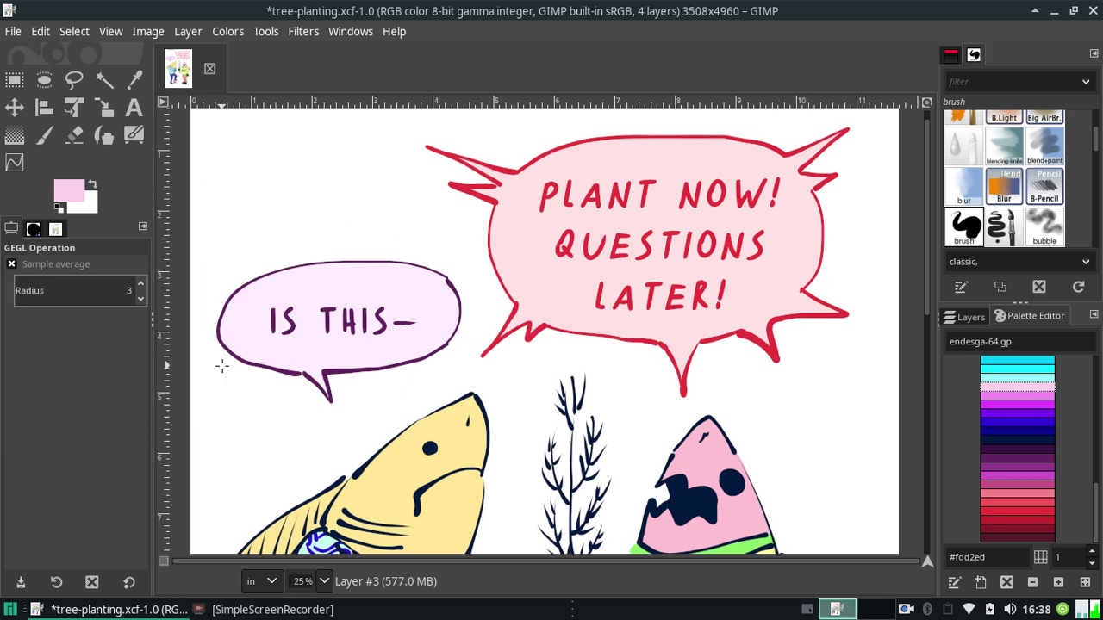
key("ctrl+s")
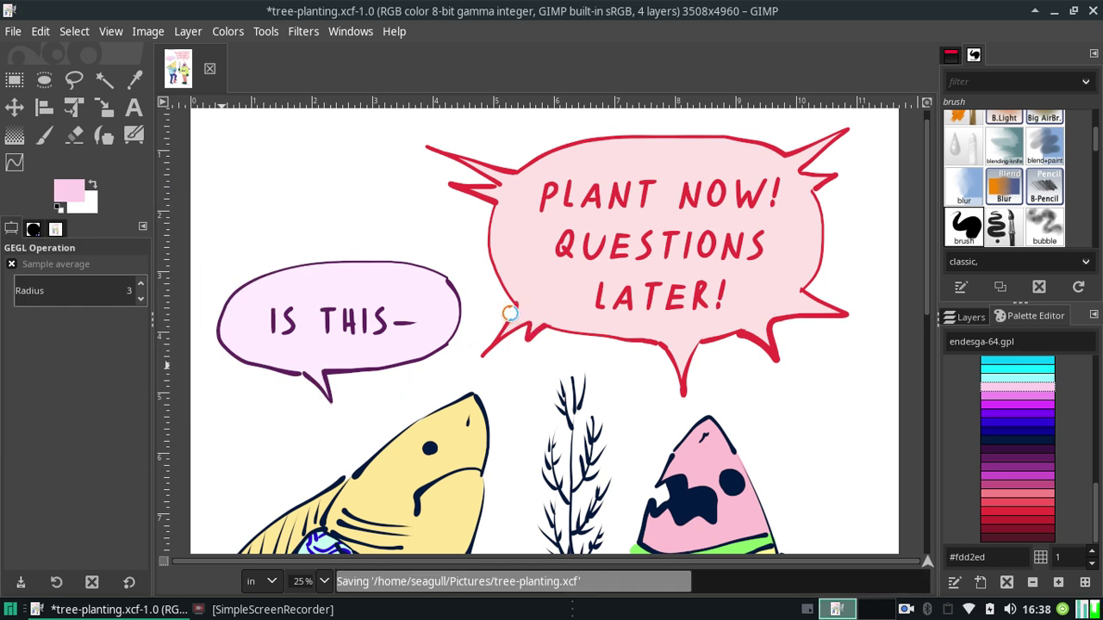
Zoom out to show the whole image and save tree-planting.xcf again
left_click(320, 585)
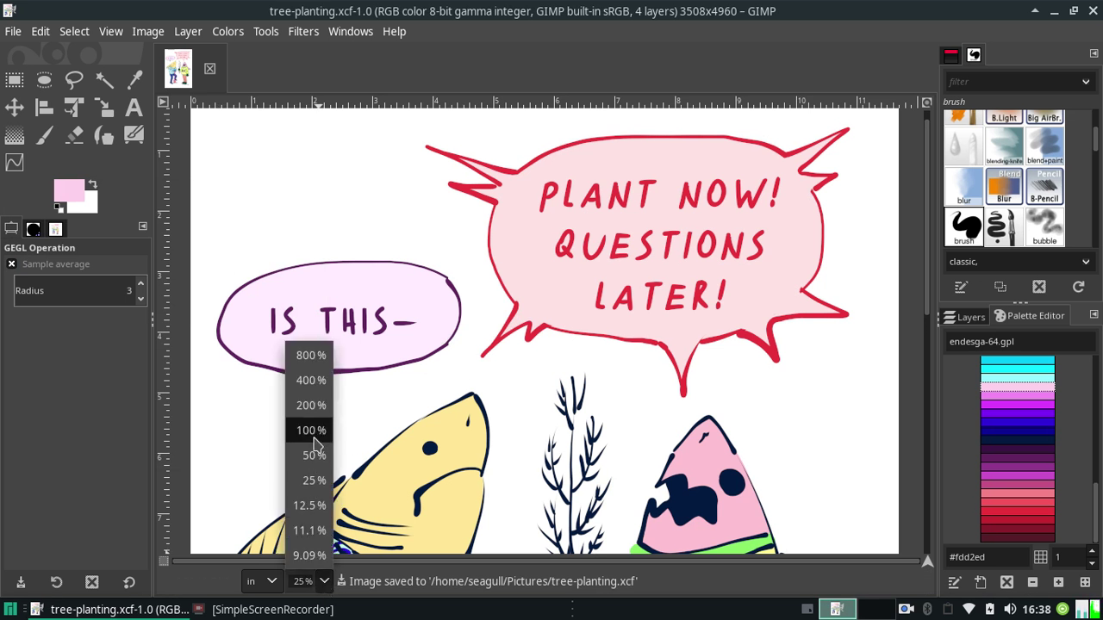
left_click(315, 455)
left_click(326, 584)
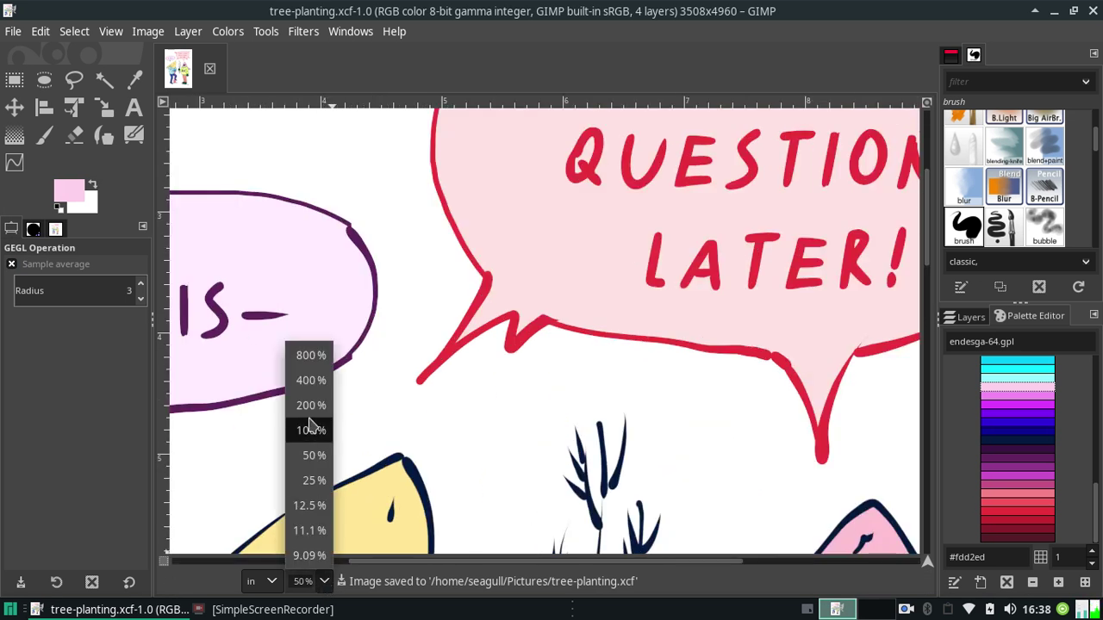
left_click(319, 552)
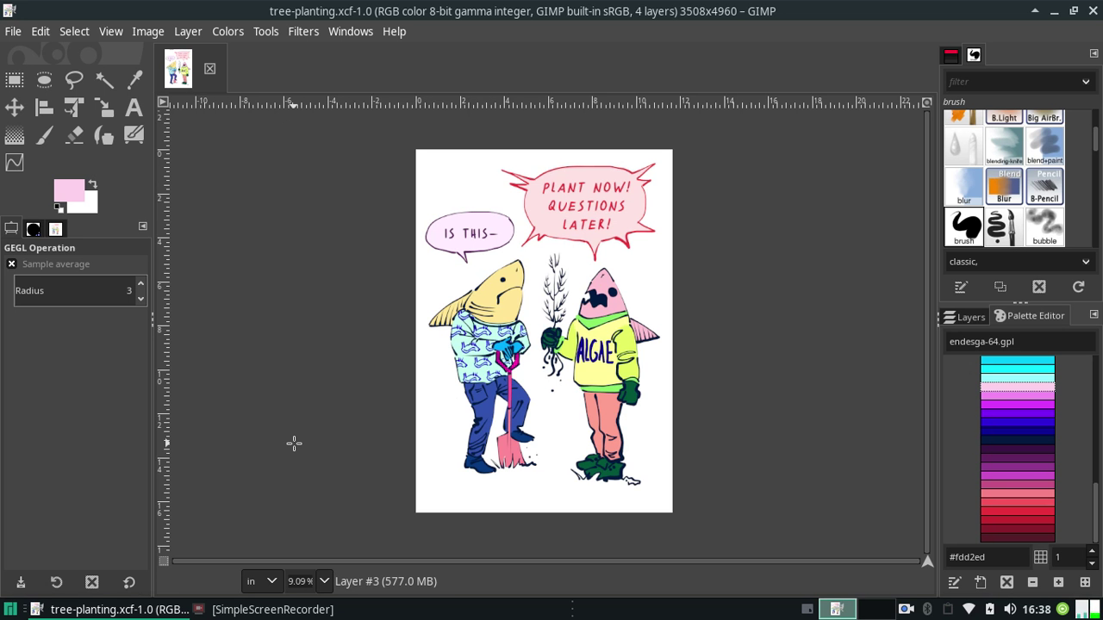
key("ctrl+s")
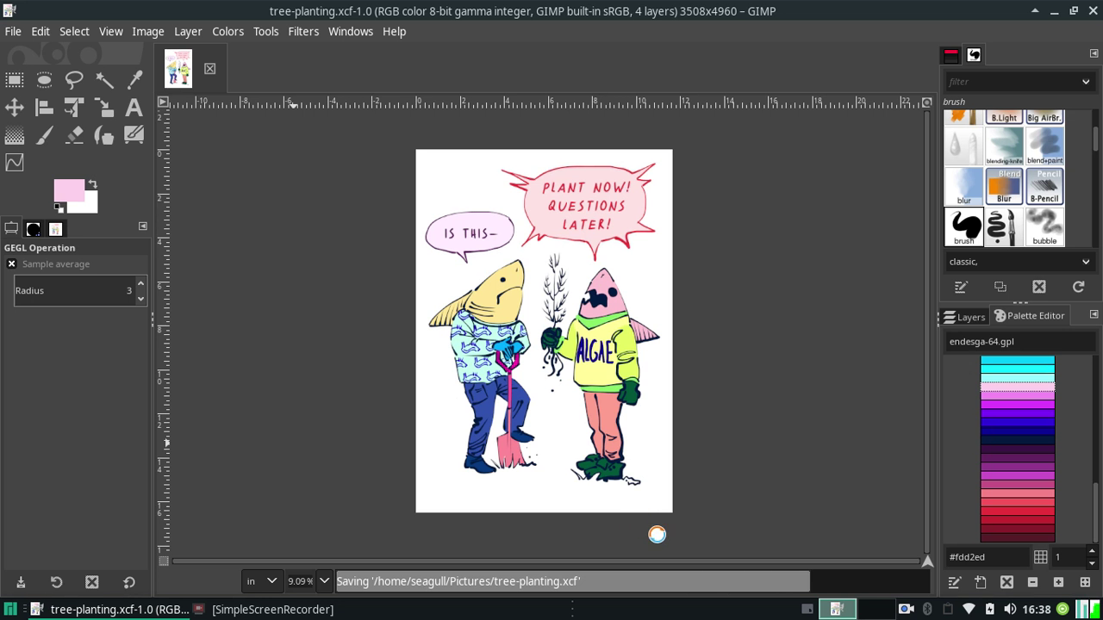
left_click(269, 609)
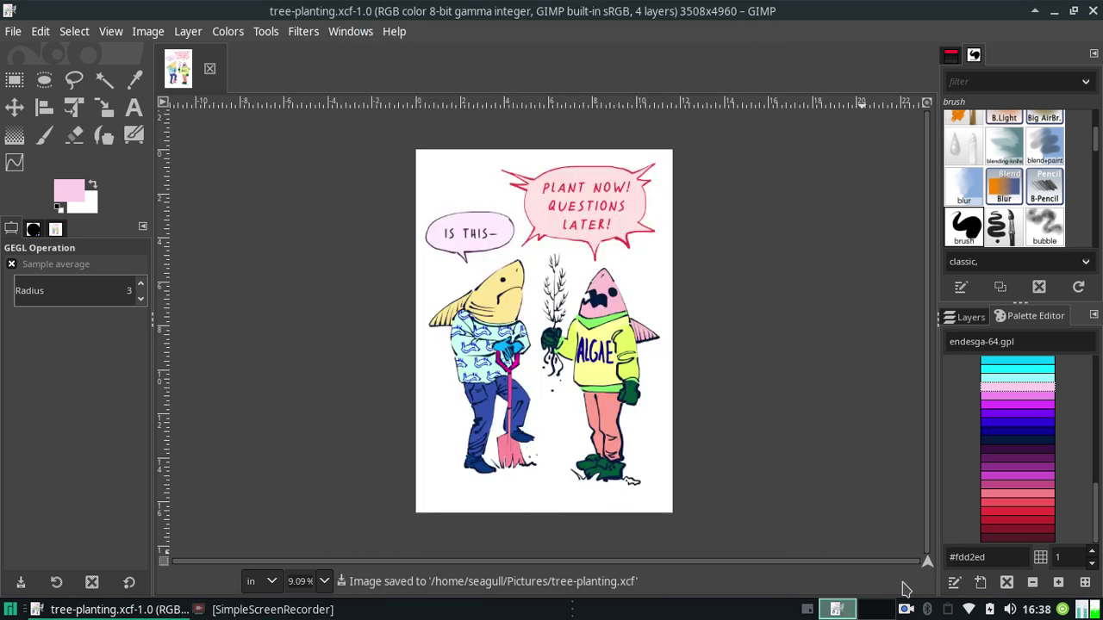
right_click(906, 610)
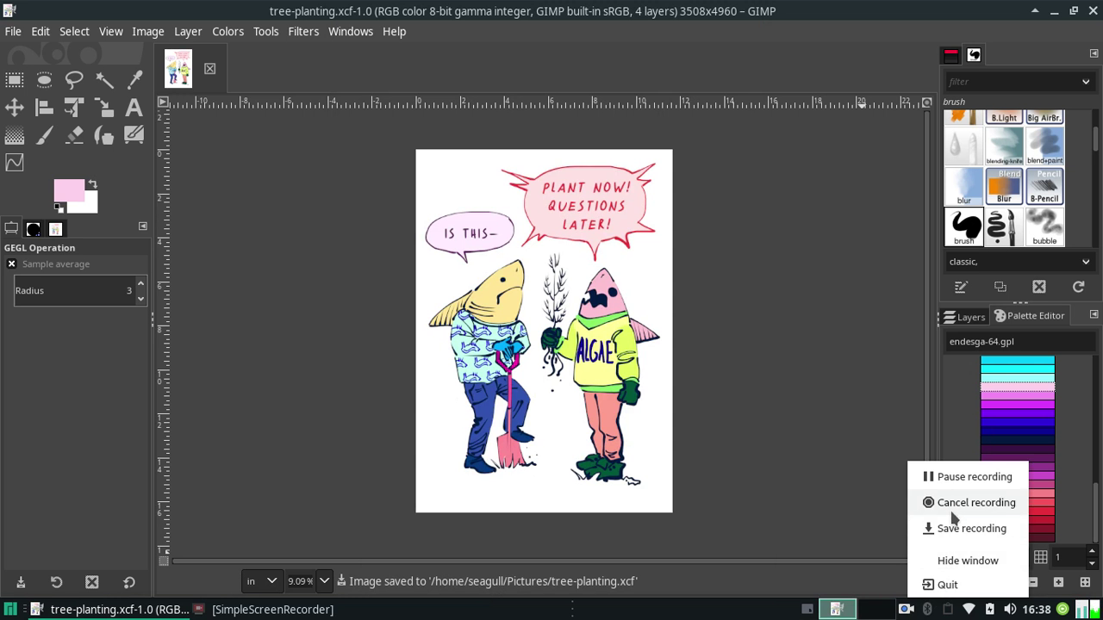